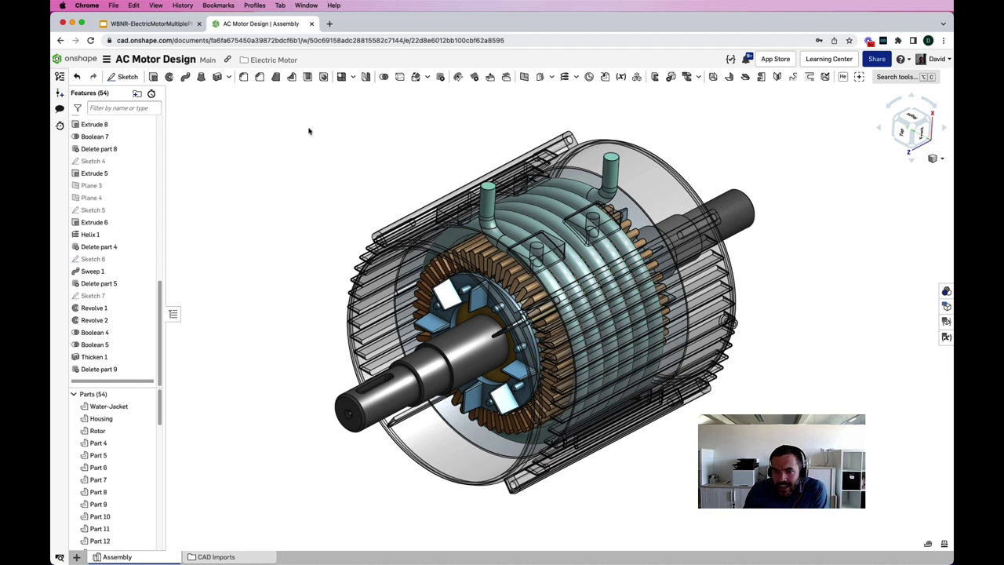
Delete every part of the motor except the coiled cooling channel with the Delete part feature.
click(440, 76)
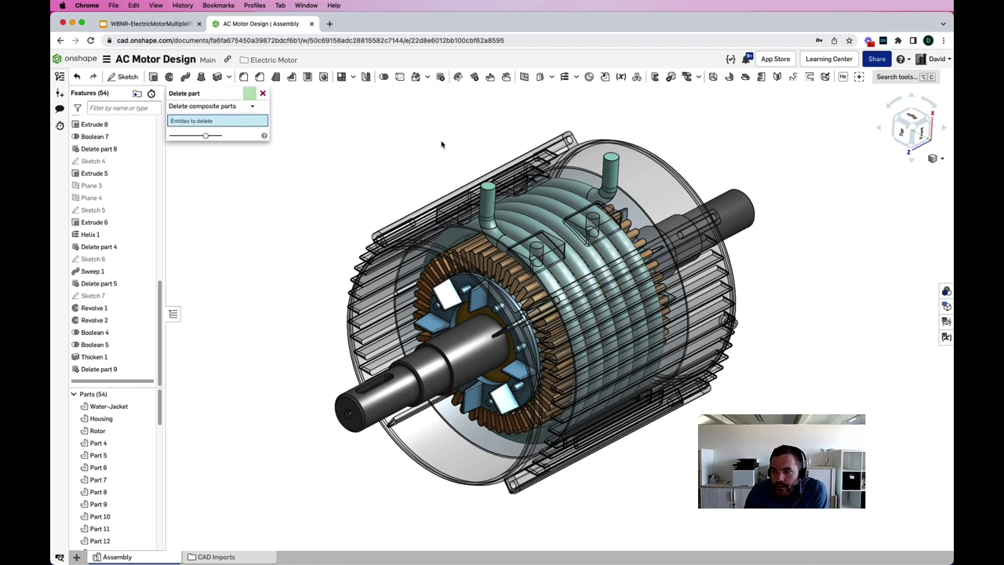
drag(306, 112, 807, 499)
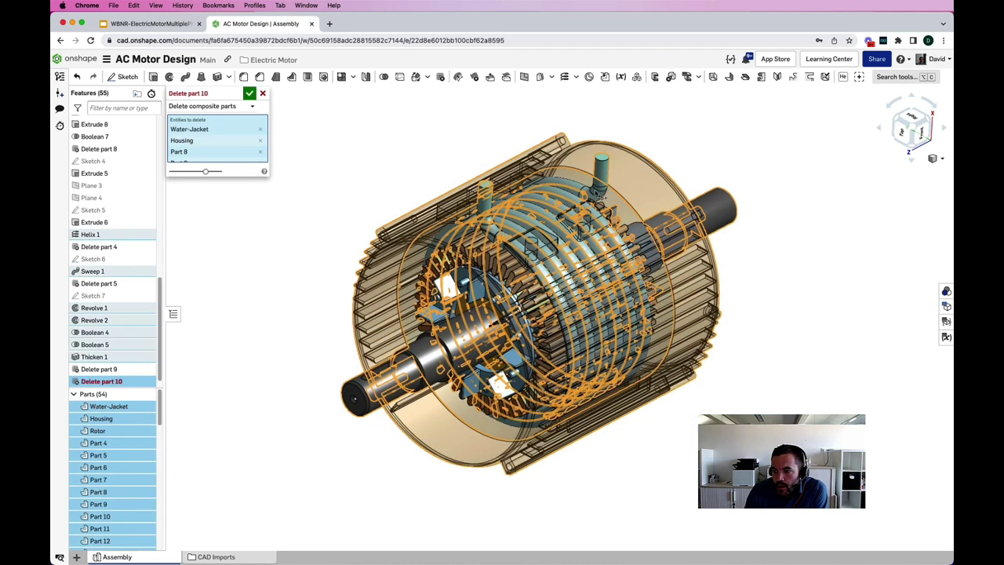
click(601, 176)
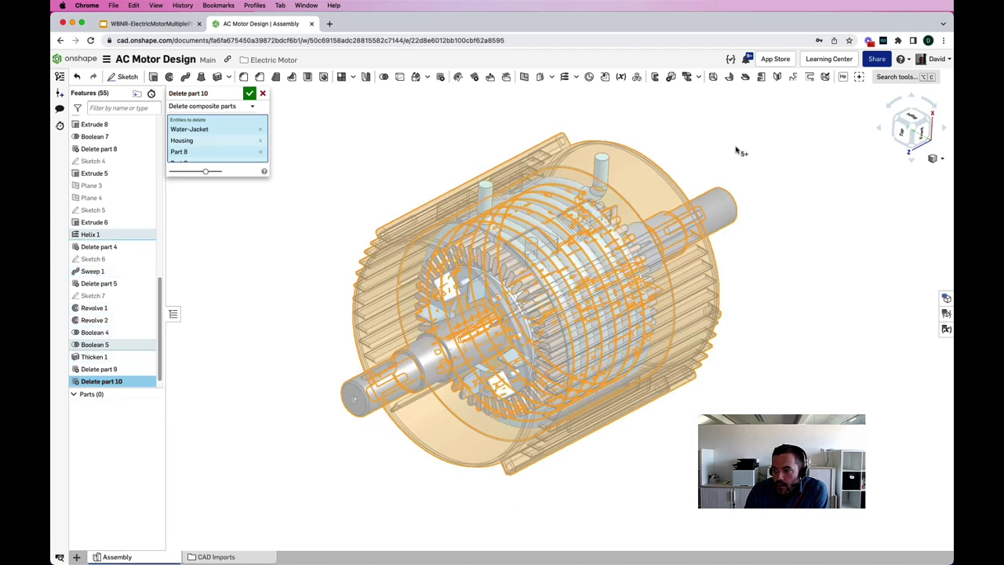
click(249, 95)
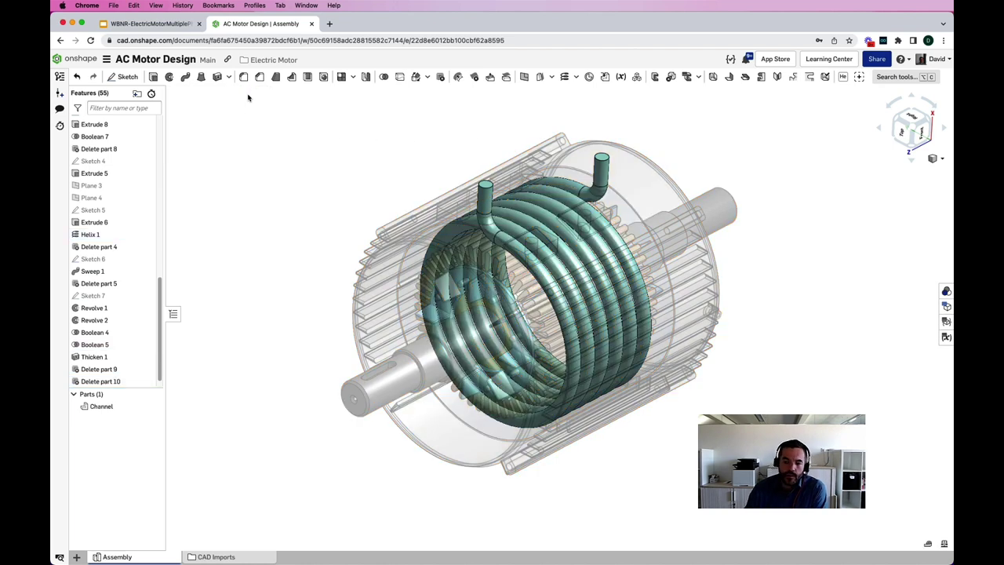
mouse_move(367, 199)
mouse_down()
mouse_move(345, 188)
mouse_move(363, 181)
mouse_move(361, 189)
mouse_up()
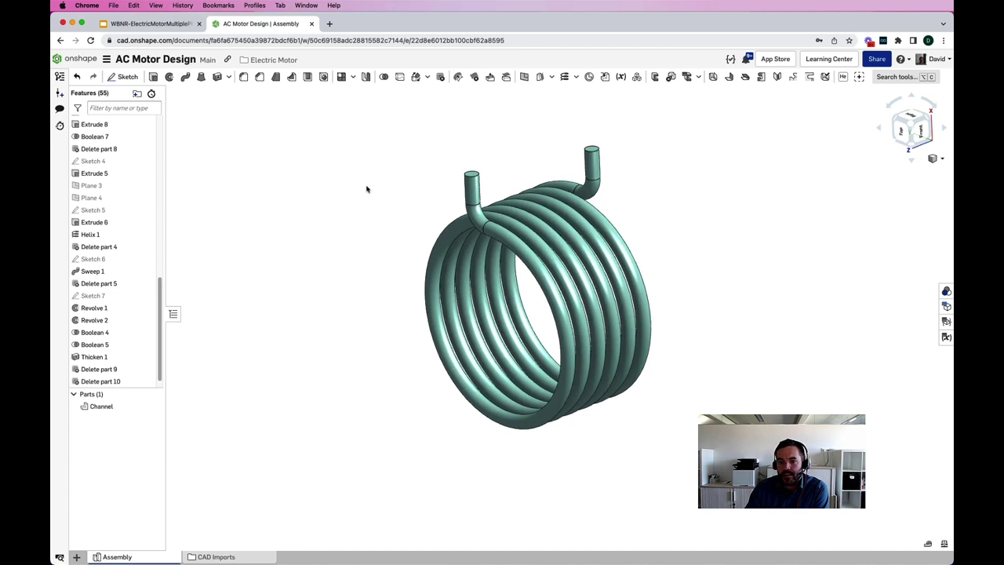
scroll(439, 204, up, 4)
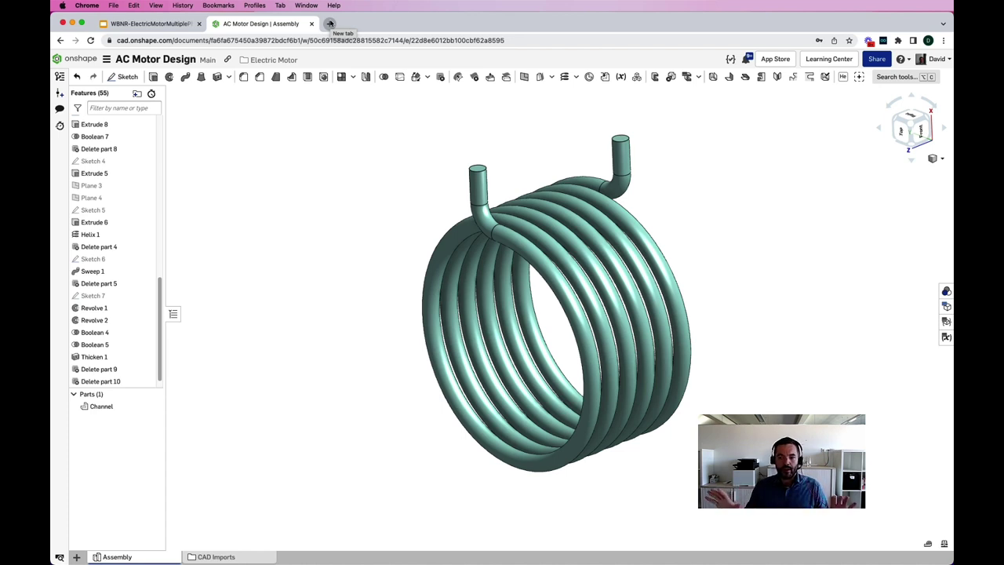
Open simulation.new in a new browser tab and create a SimScale project titled "AC Motor - Initial Simulations".
click(330, 24)
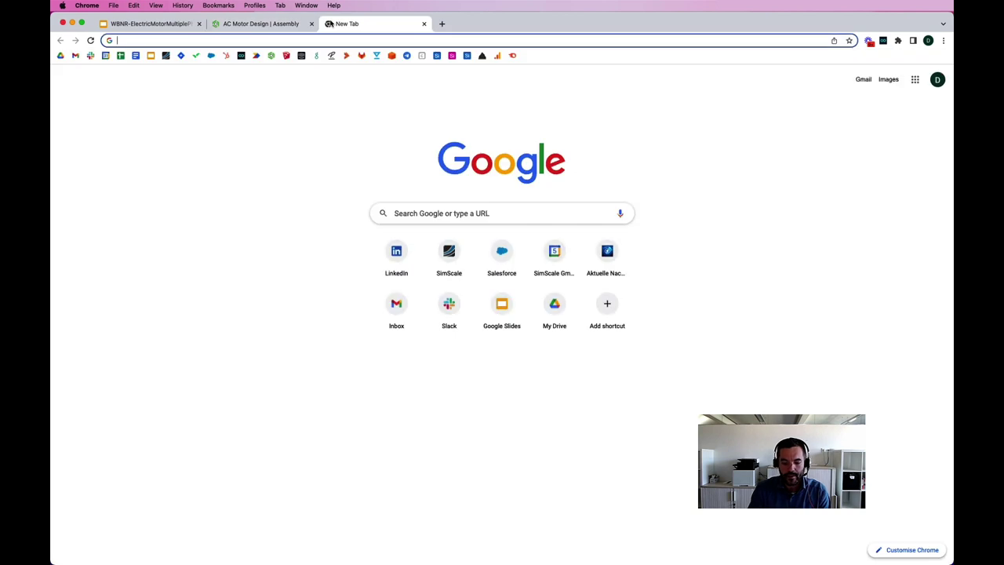
text(simulation.new)
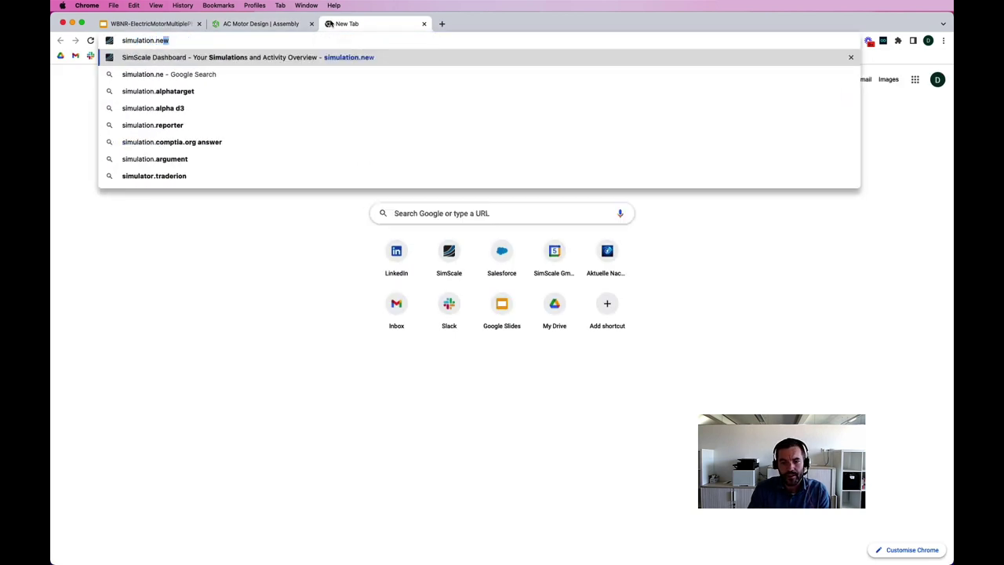
key(Return)
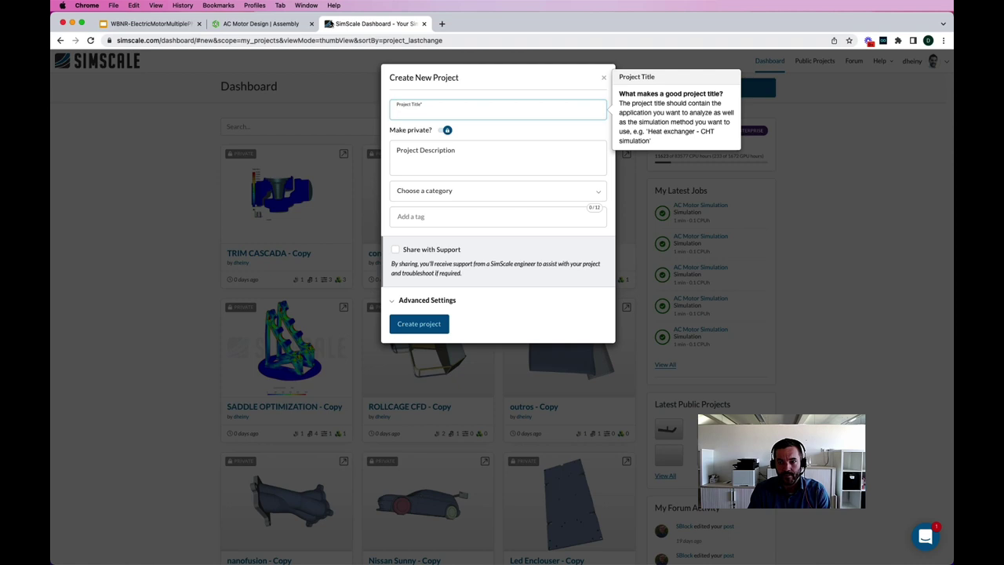
text(AC Motor )
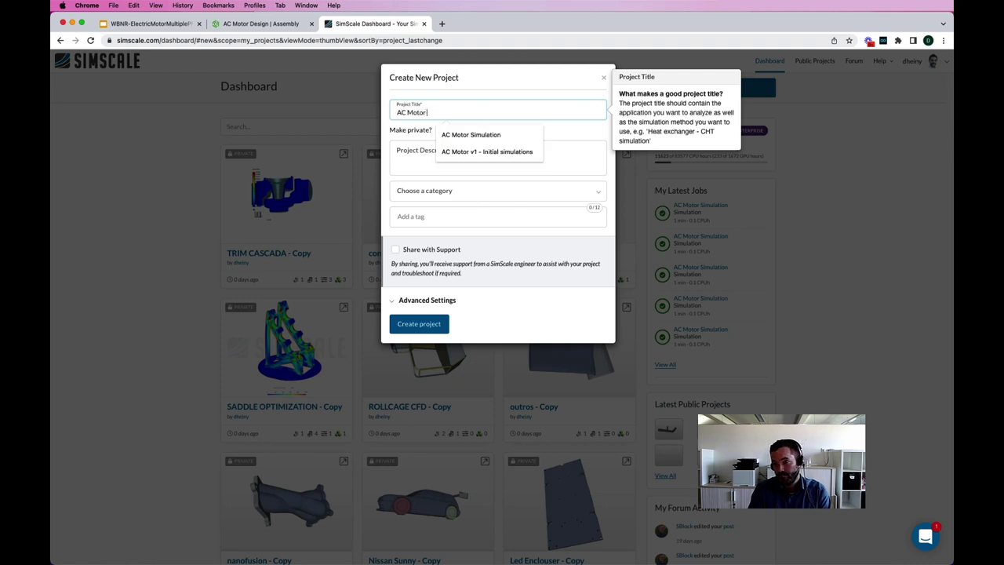
text(- Initial Simulations)
key(Return)
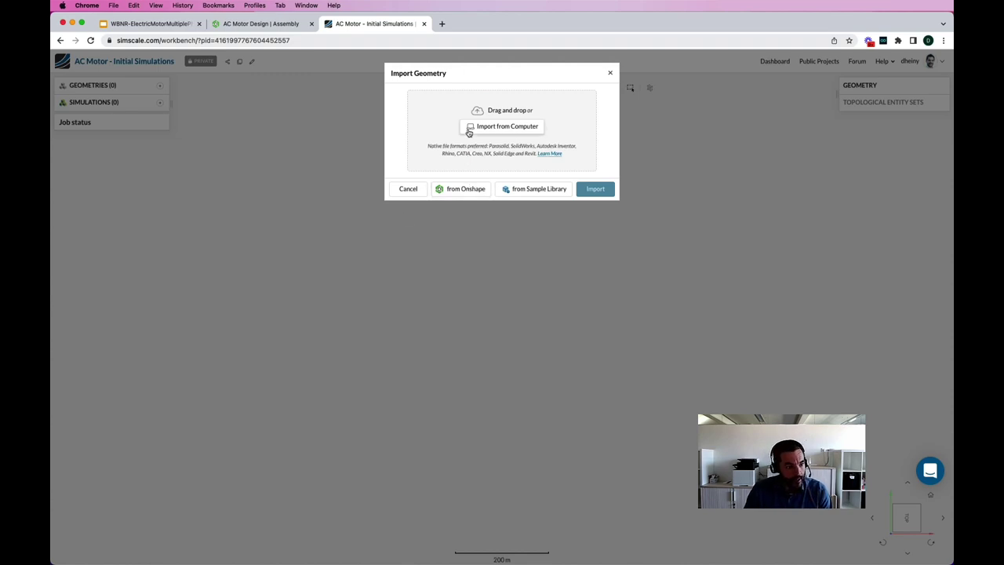
Import the Assembly of the AC Motor Design document from Onshape, using the Main version, and open the imported geometry.
click(464, 190)
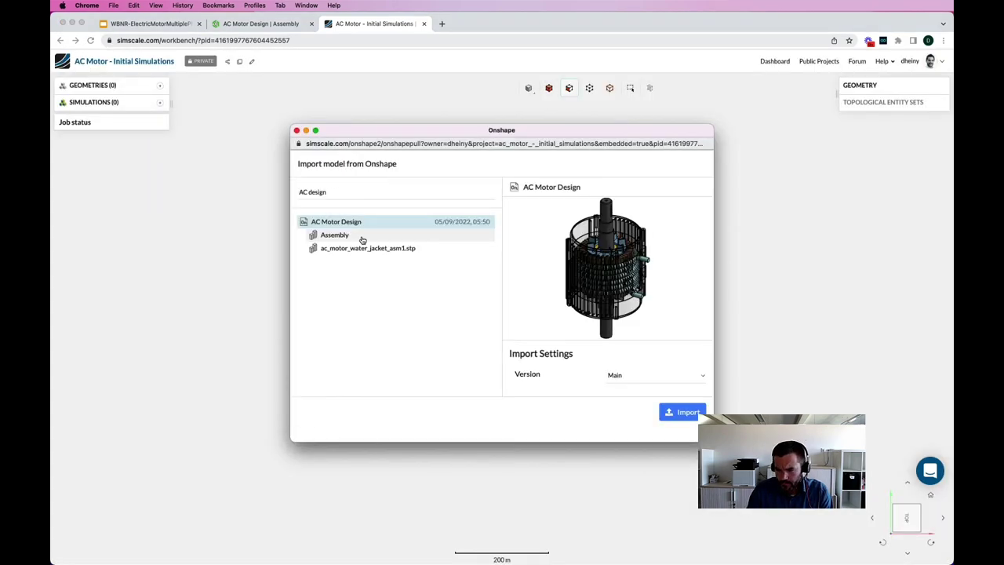
click(362, 236)
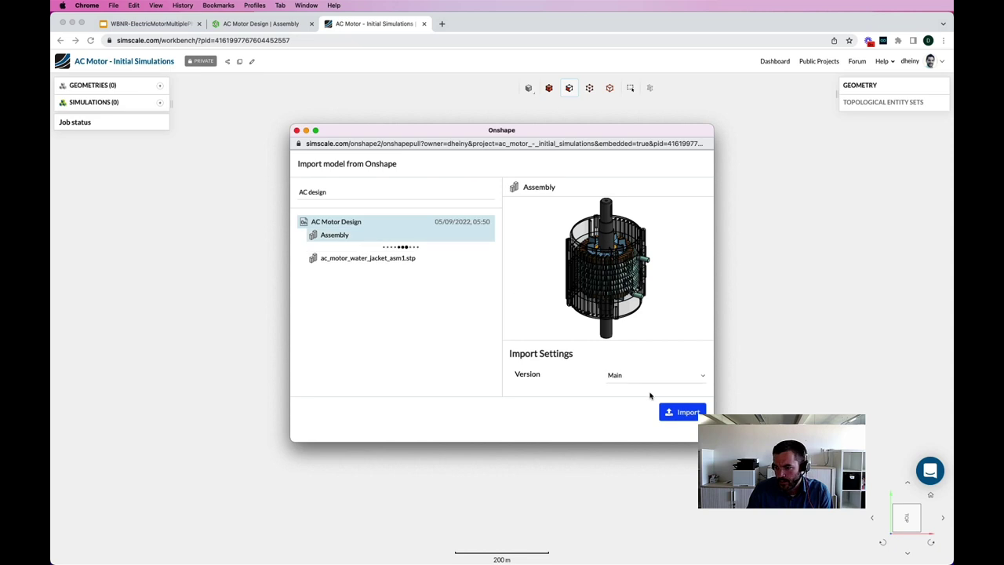
click(686, 416)
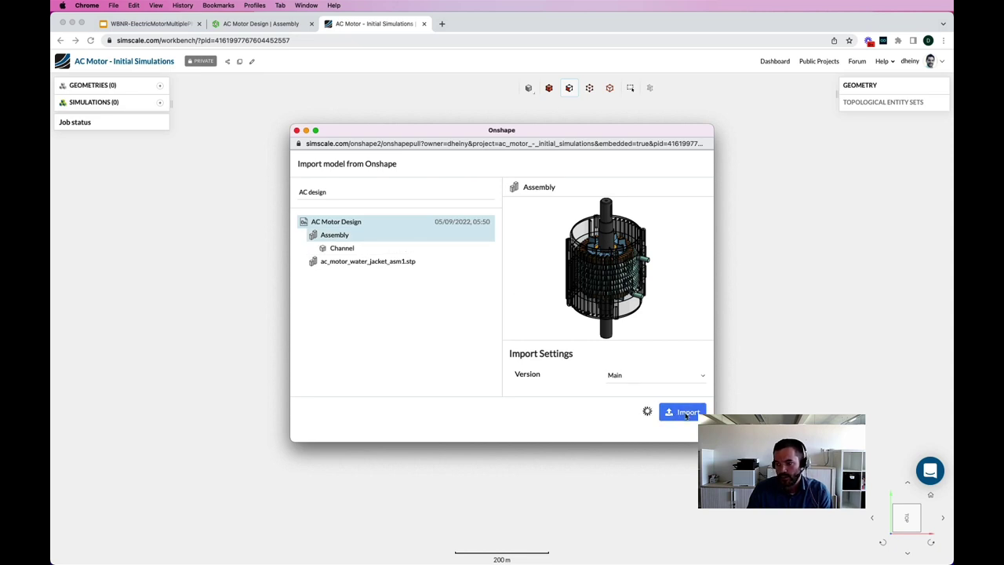
click(112, 100)
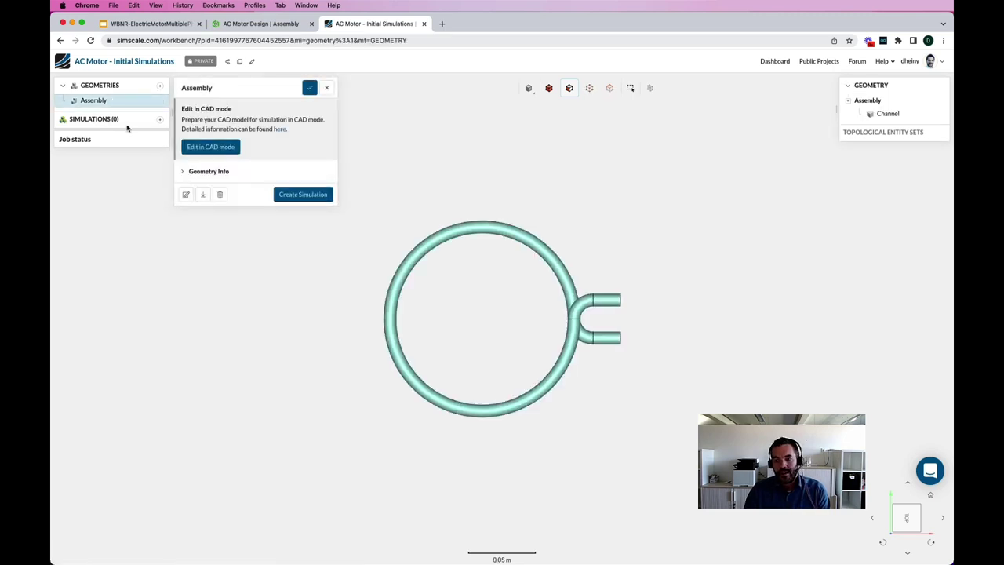
Create a Subsonic simulation for the imported channel assembly.
drag(683, 258, 394, 175)
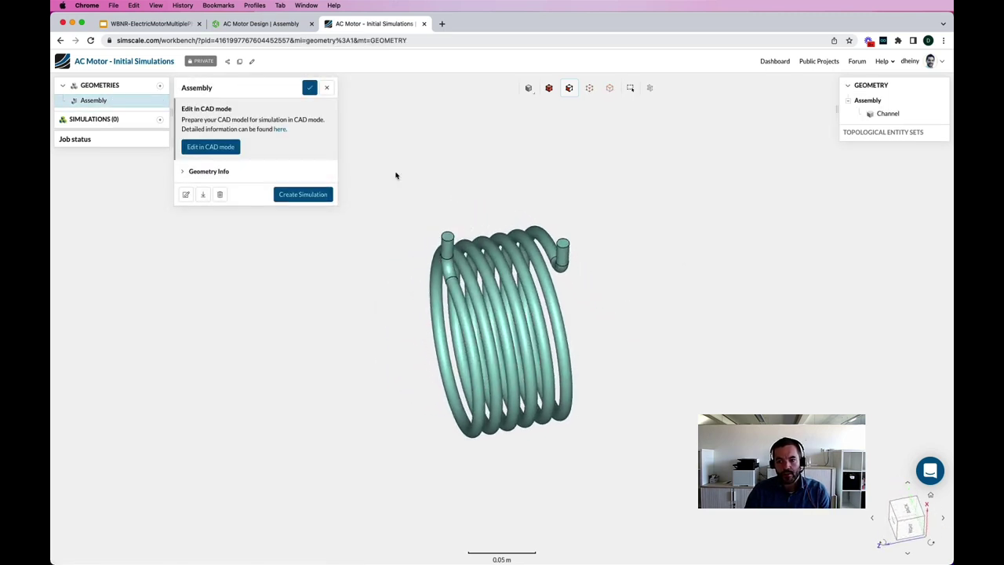
click(303, 195)
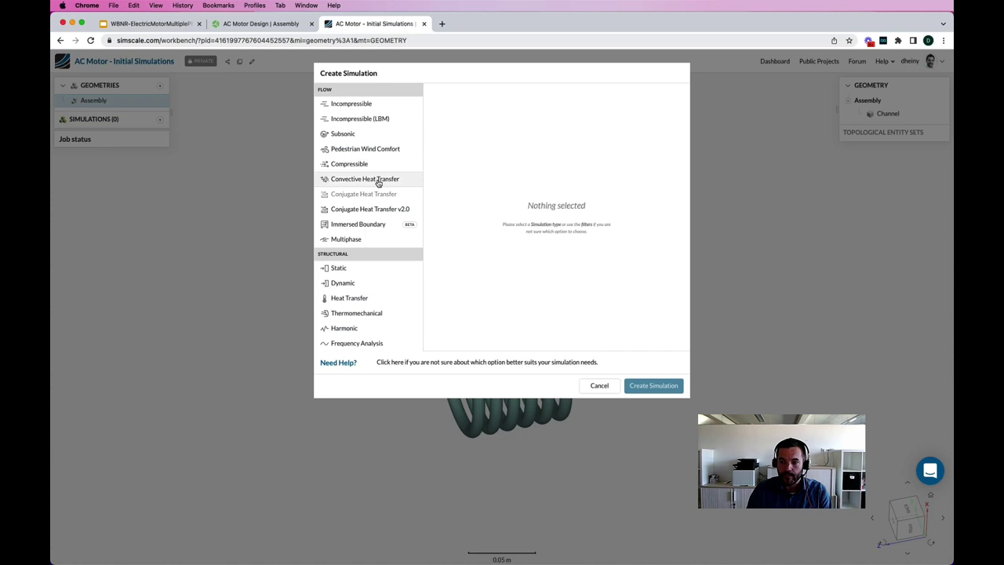
click(366, 137)
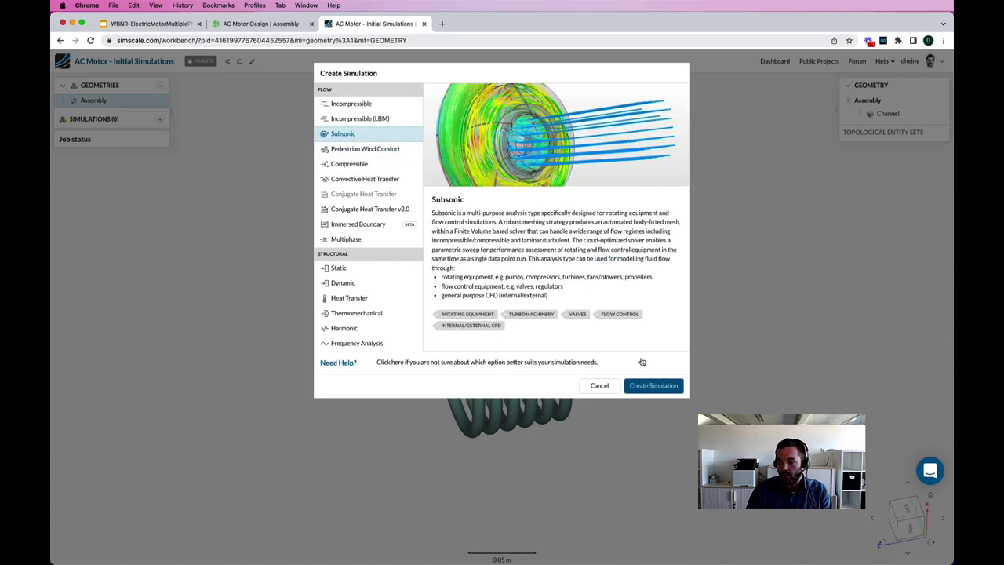
click(658, 384)
Rename the Subsonic simulation as "Pressure-Drop".
mouse_move(441, 186)
mouse_down()
mouse_move(486, 195)
mouse_move(441, 202)
mouse_up()
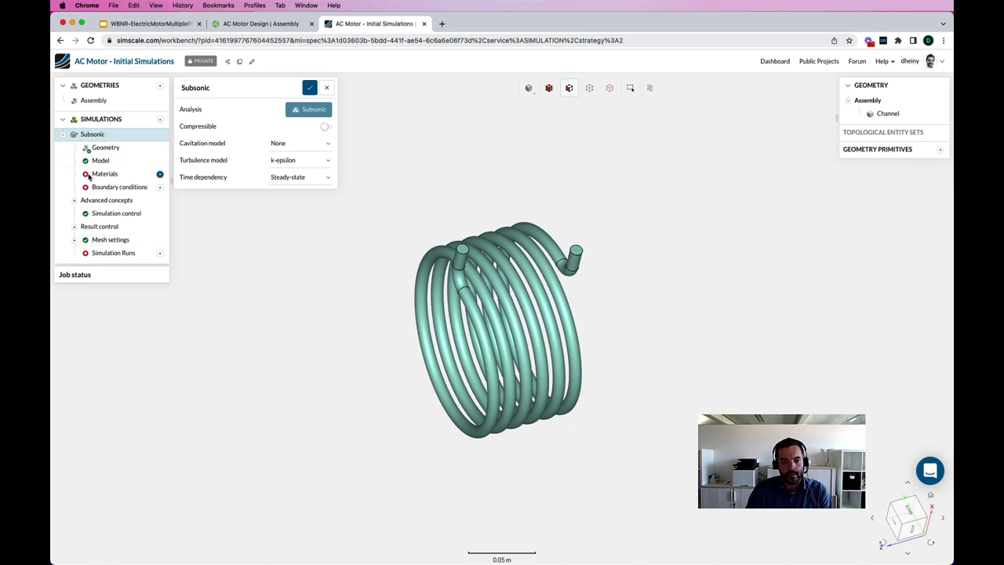
double_click(195, 87)
text(Pressure-Drop)
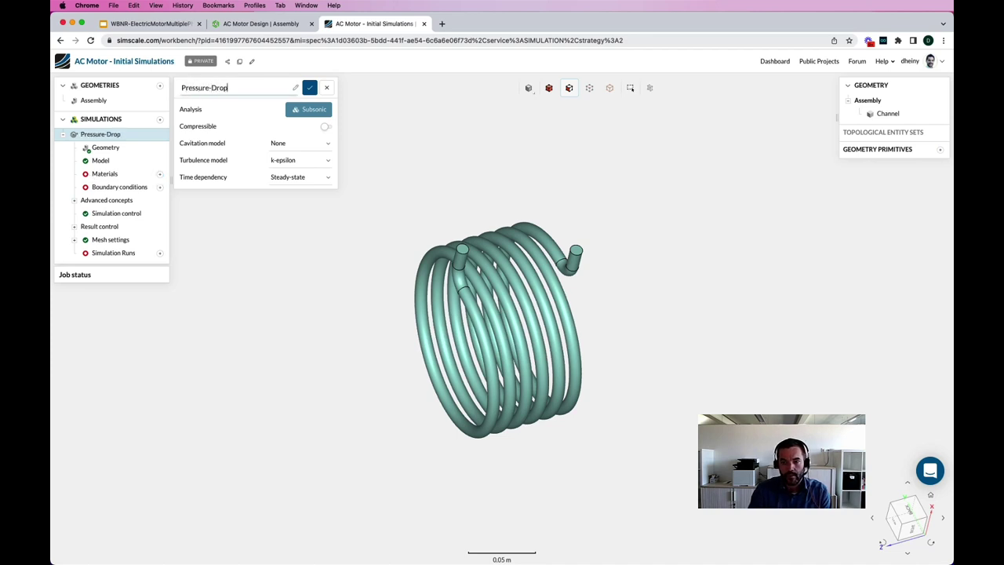
key(BackSpace)
key(Return)
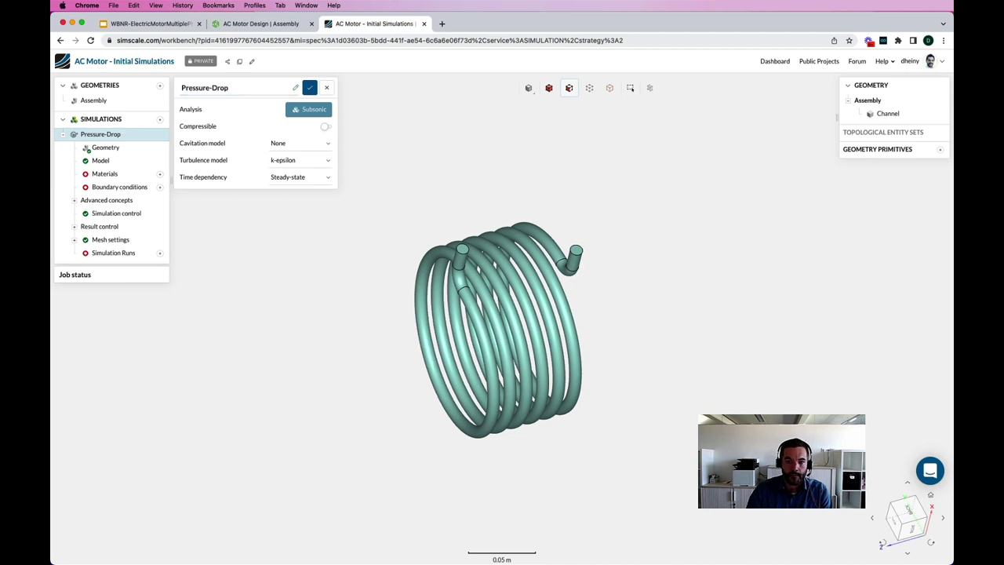
Add Water as the fluid material for the Channel volume.
click(160, 174)
click(380, 317)
click(385, 352)
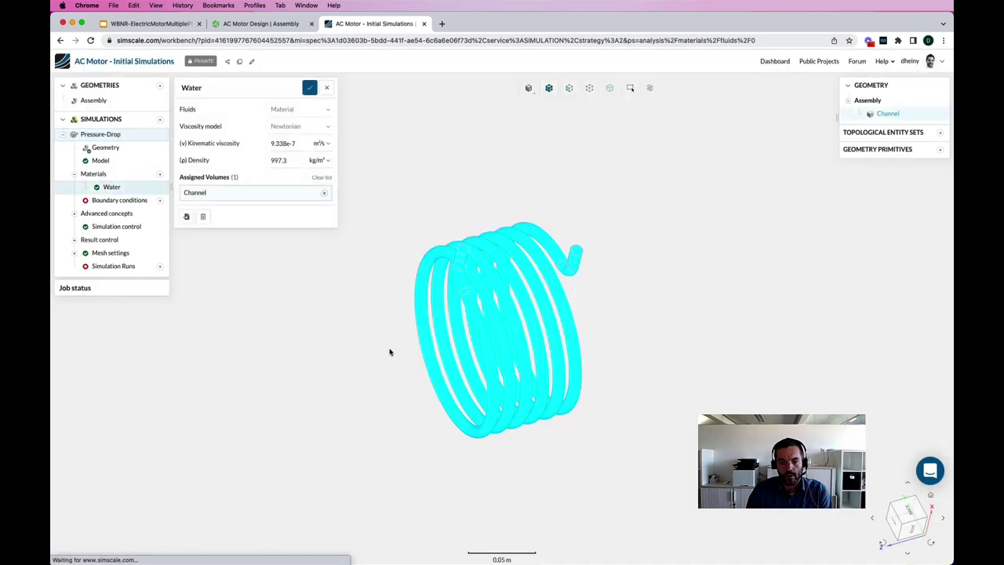
Add a velocity inlet boundary condition and assign it to the end face of the channel's far connection pipe.
click(160, 199)
click(184, 204)
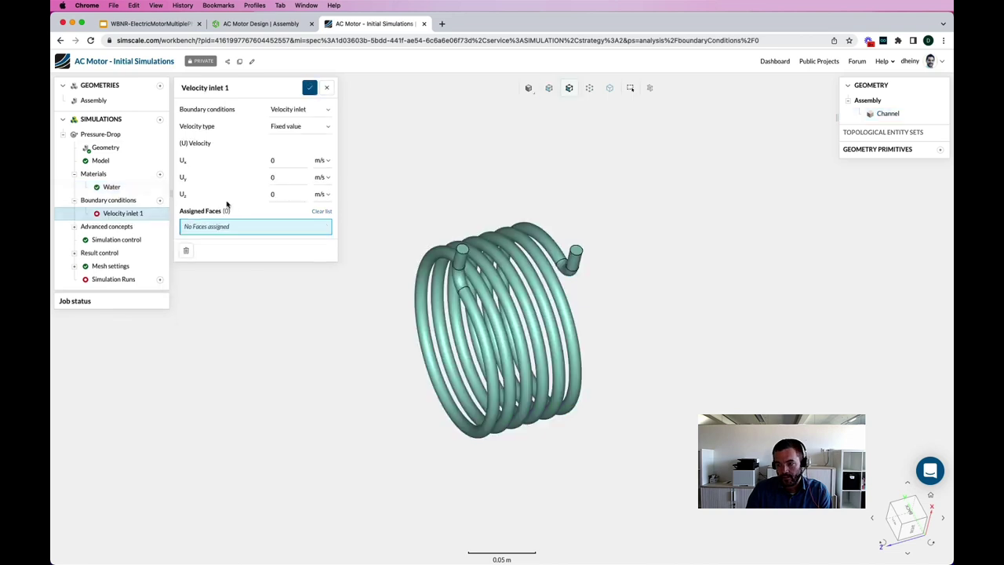
drag(597, 229, 574, 193)
click(556, 243)
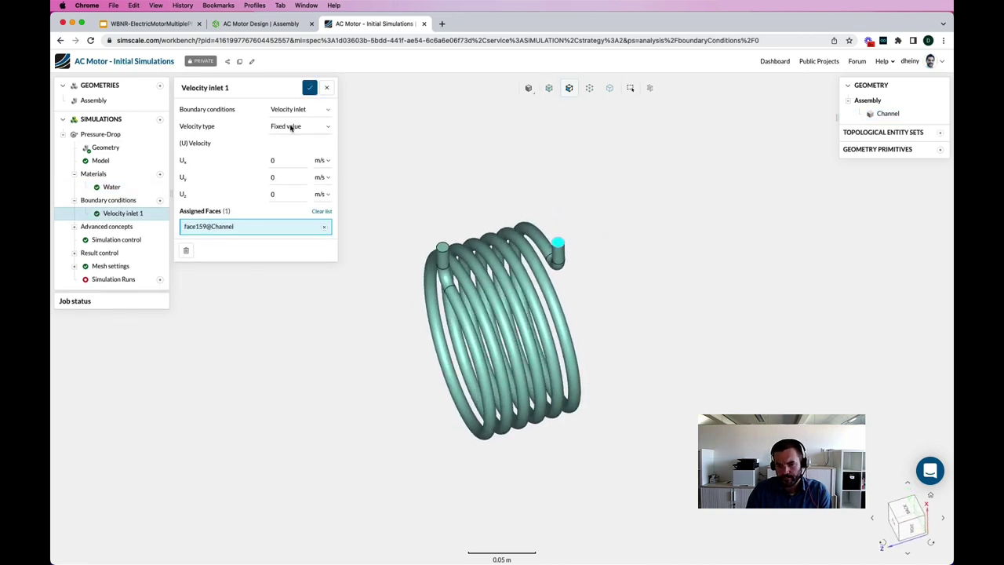
Set the velocity inlet to a volumetric flow rate of 8.333e-5 m³/s and save it.
click(290, 127)
click(290, 138)
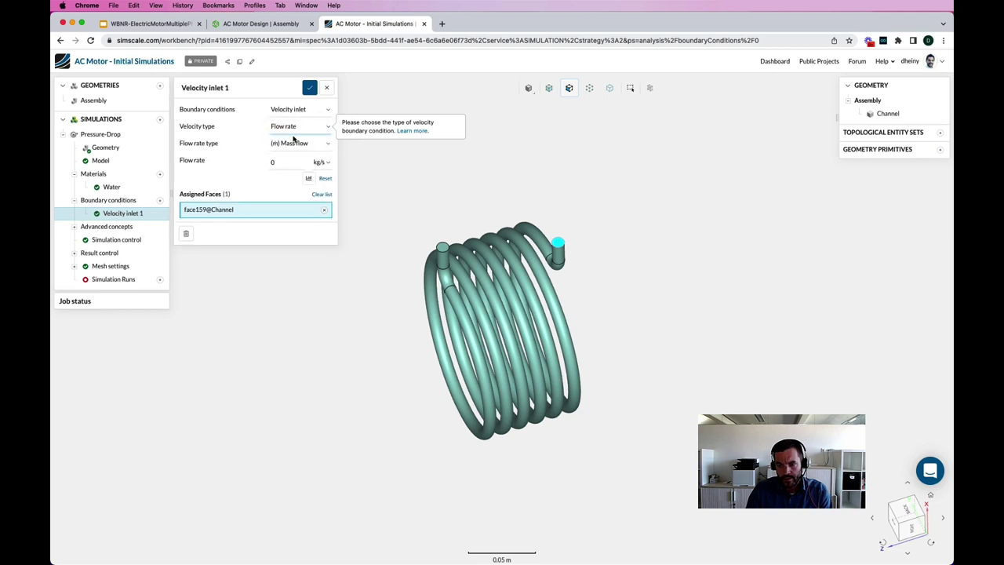
click(296, 143)
click(299, 154)
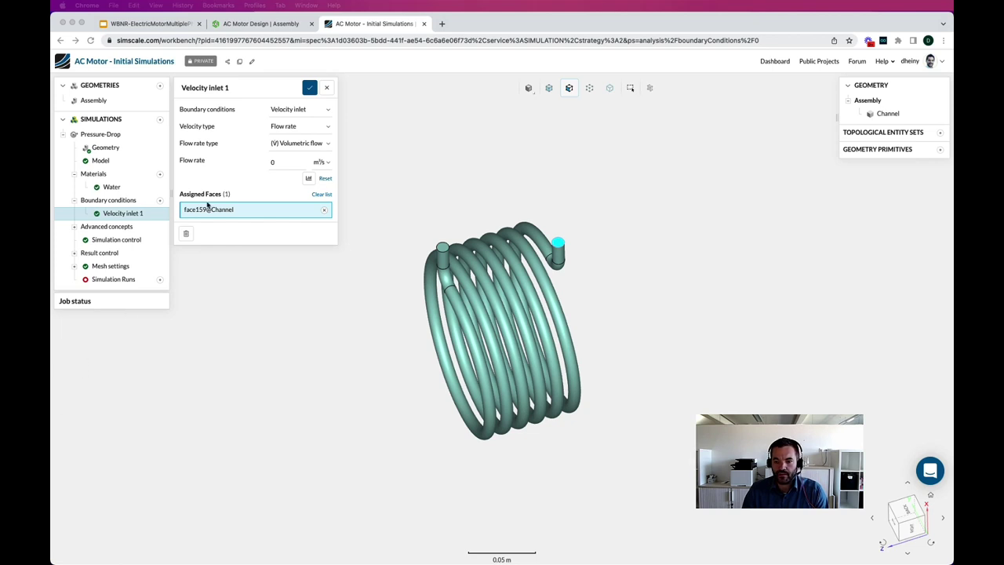
click(281, 157)
text(8.333e-5)
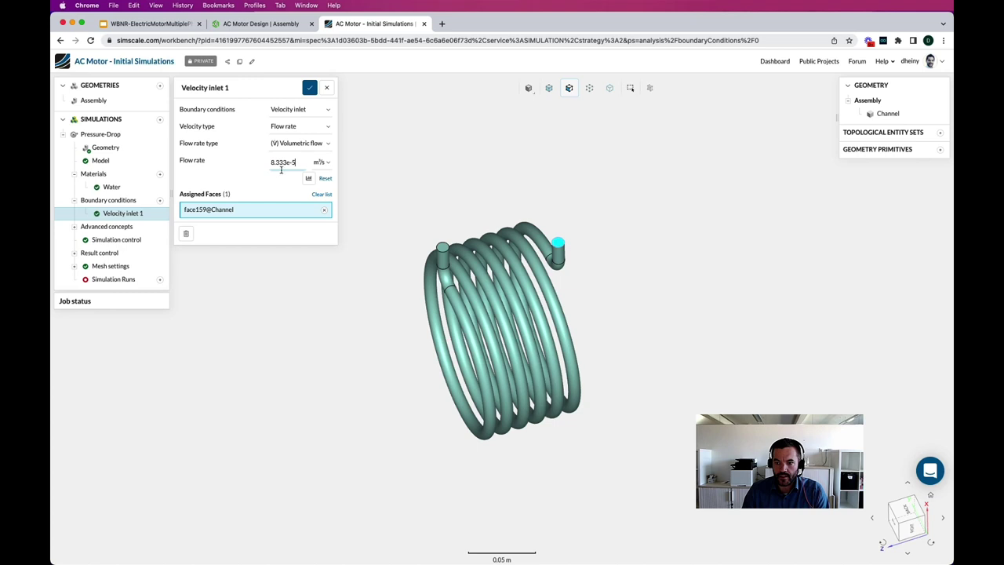
click(310, 89)
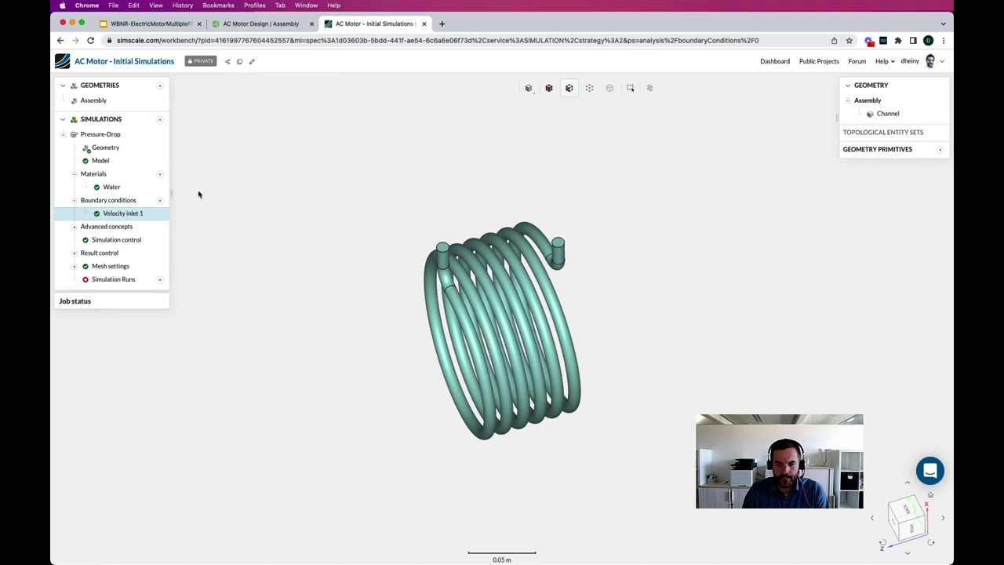
Add a fixed-value pressure outlet boundary condition on the end face of the channel's other connection pipe and save it.
click(160, 200)
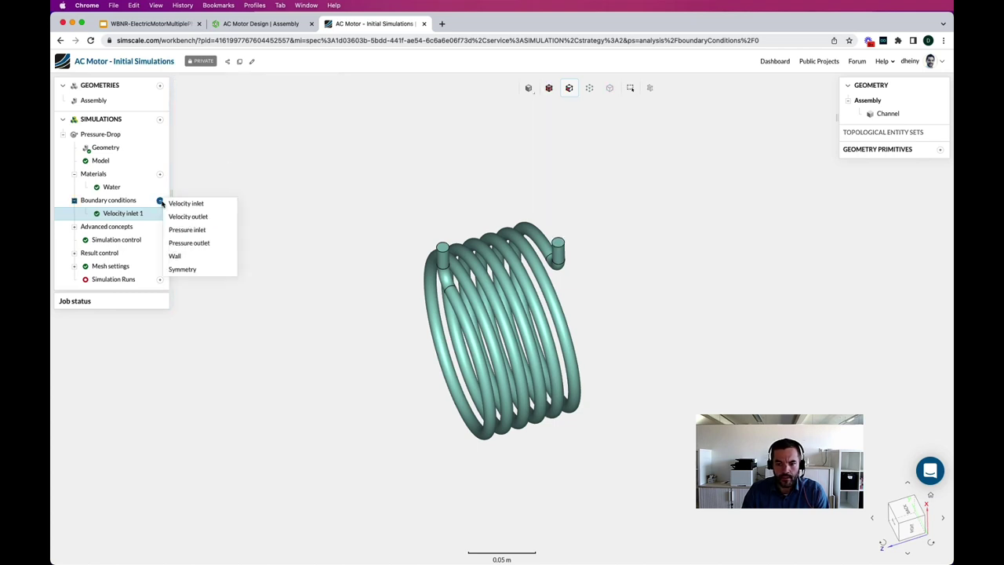
click(206, 241)
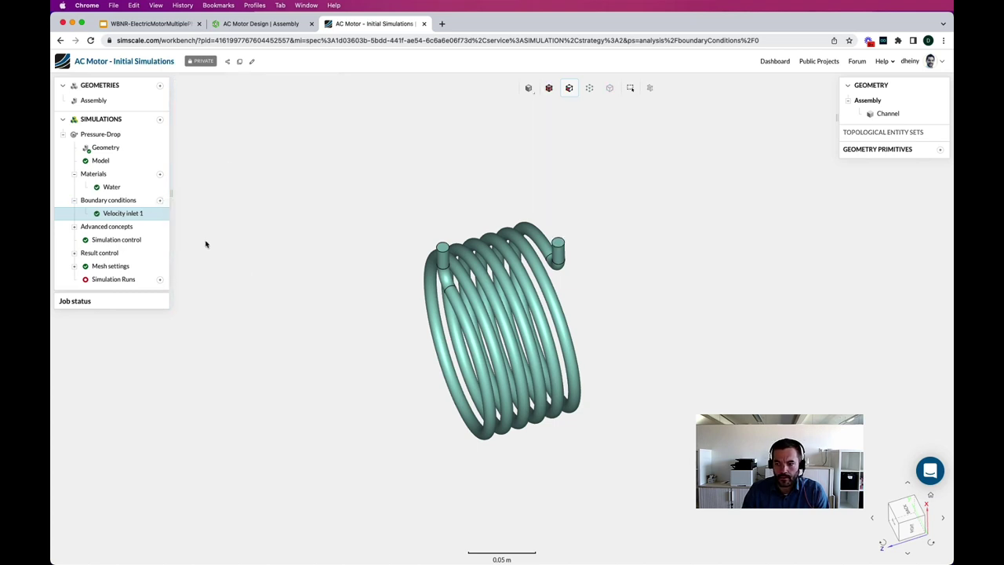
click(443, 247)
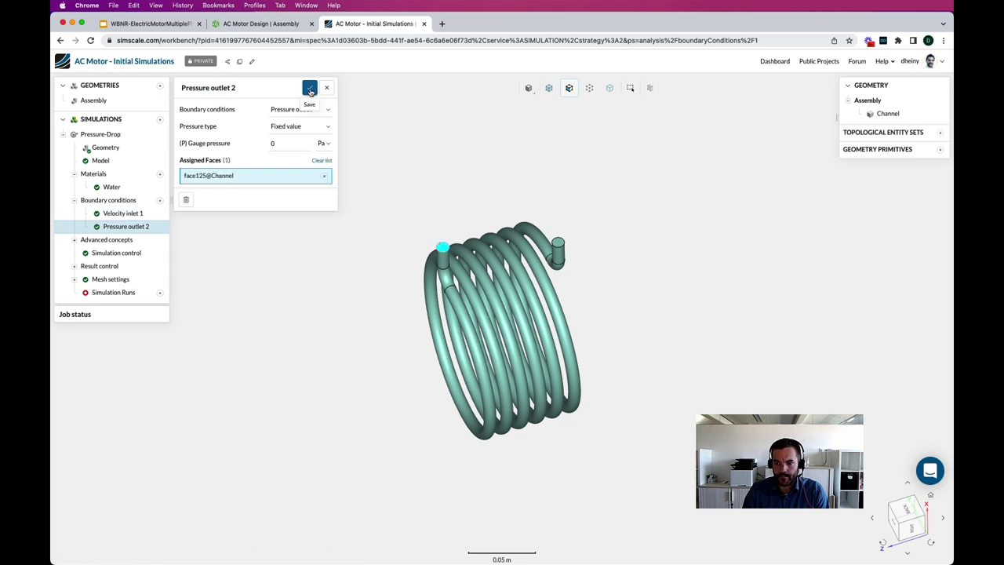
click(310, 89)
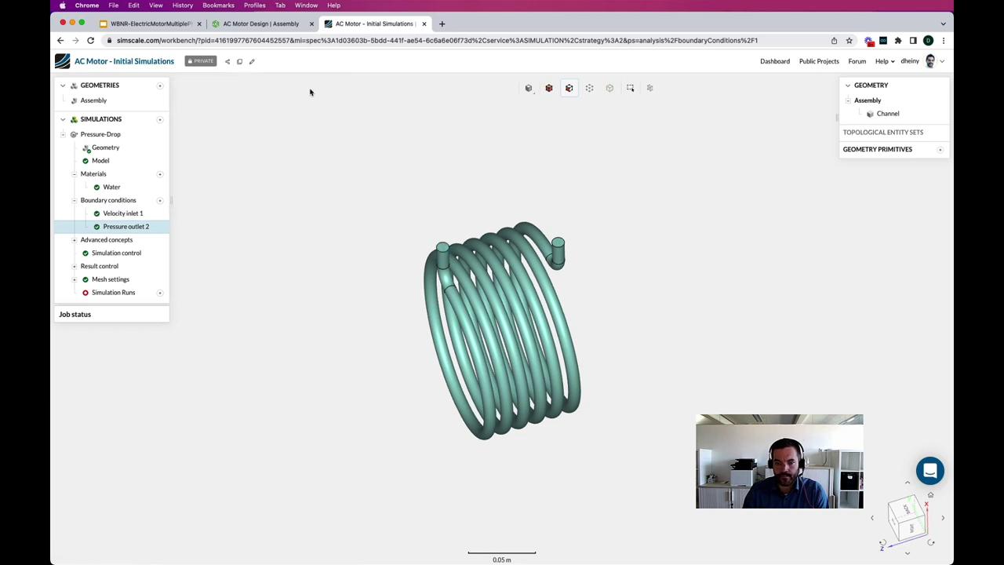
Add a pressure difference result control between the channel's inlet and outlet end faces, save it, and start a simulation run.
click(110, 267)
click(160, 292)
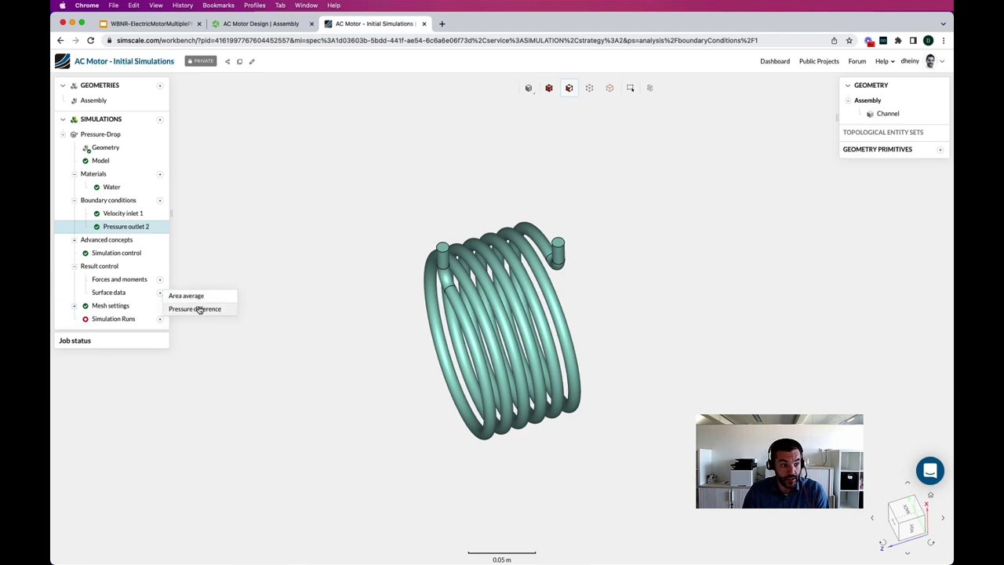
click(196, 309)
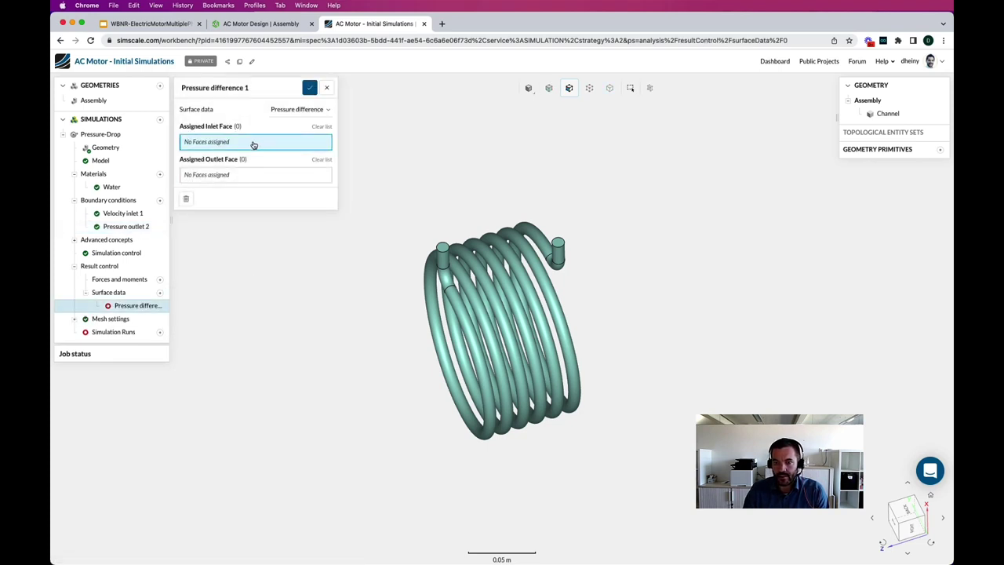
click(557, 243)
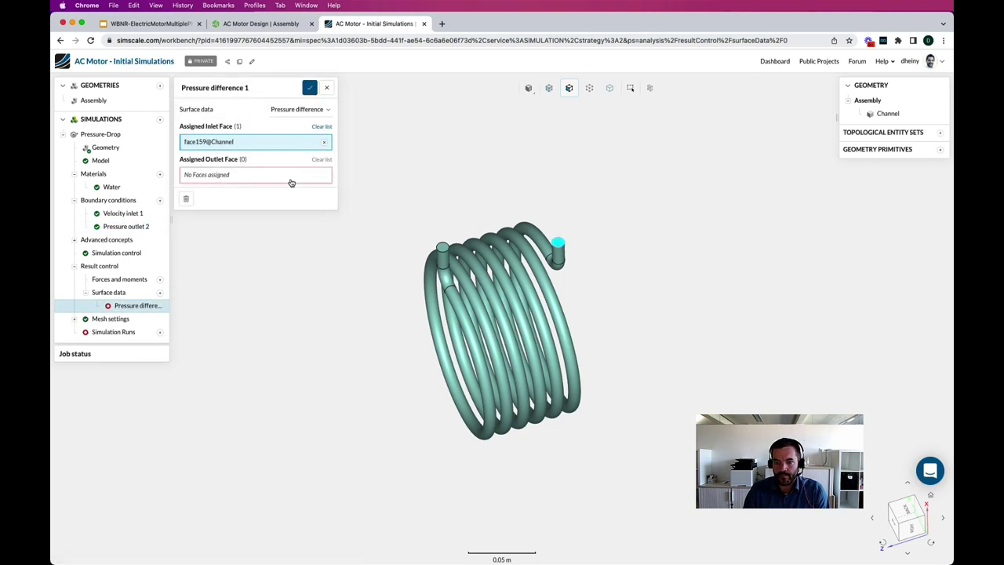
click(291, 180)
click(442, 247)
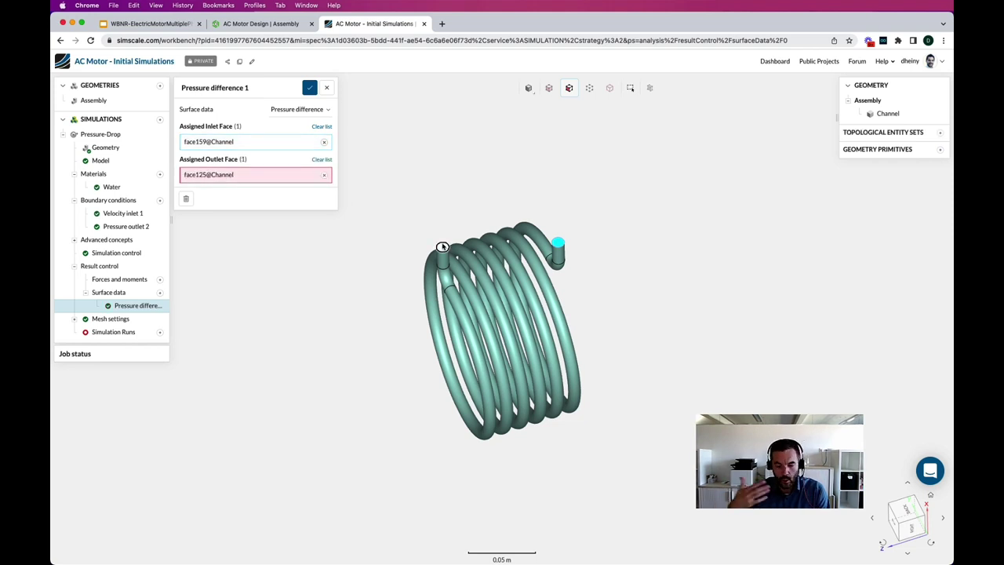
click(310, 87)
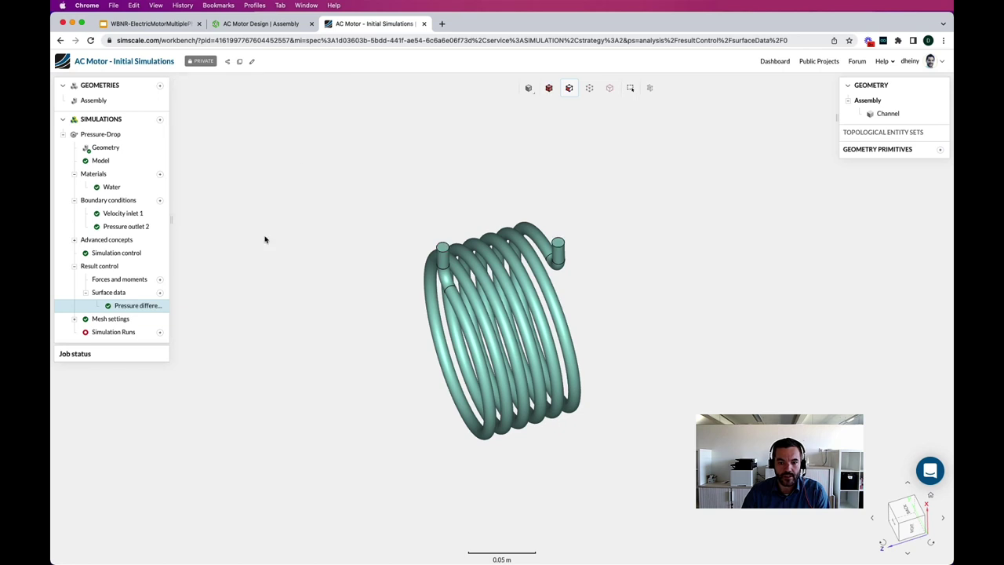
click(161, 333)
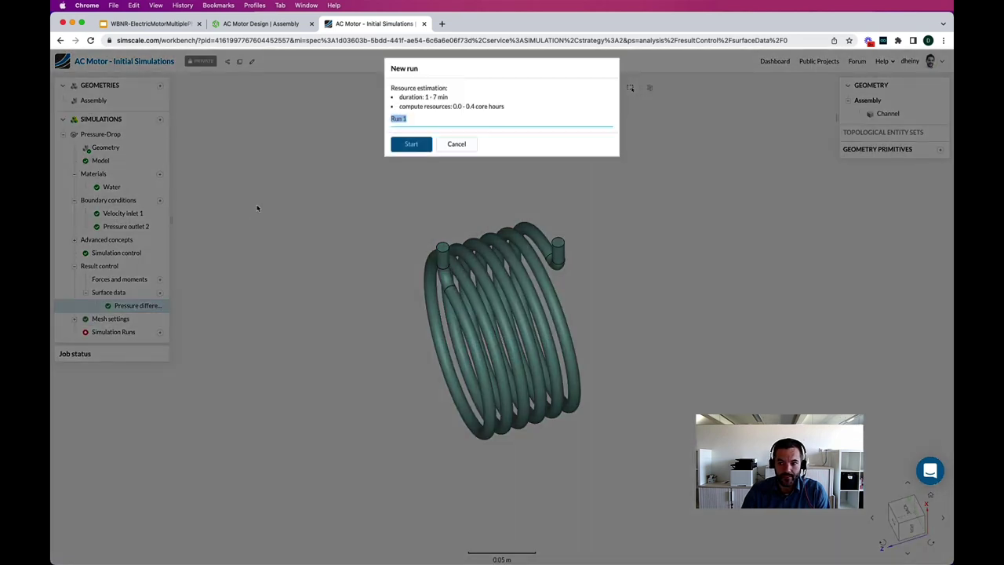
click(396, 157)
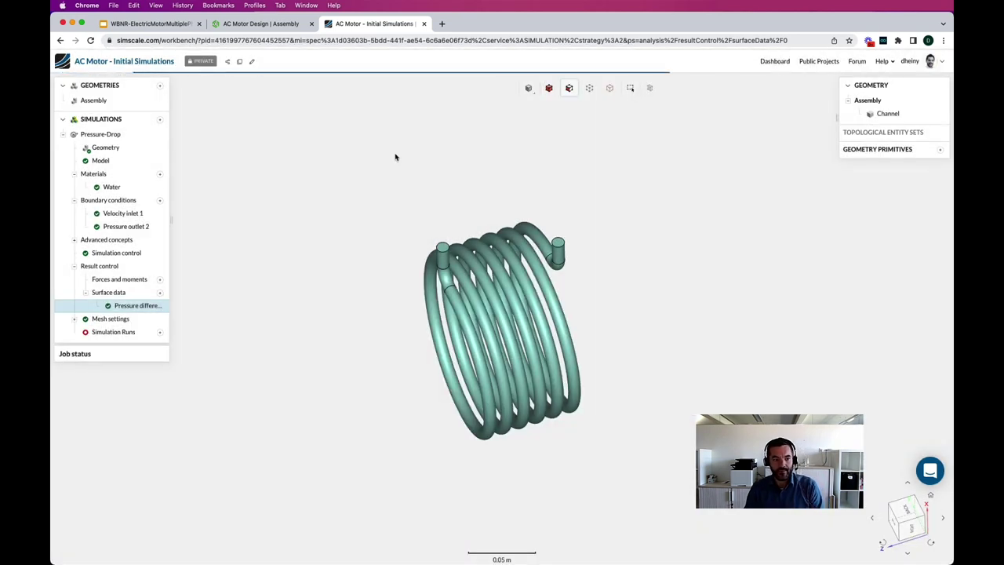
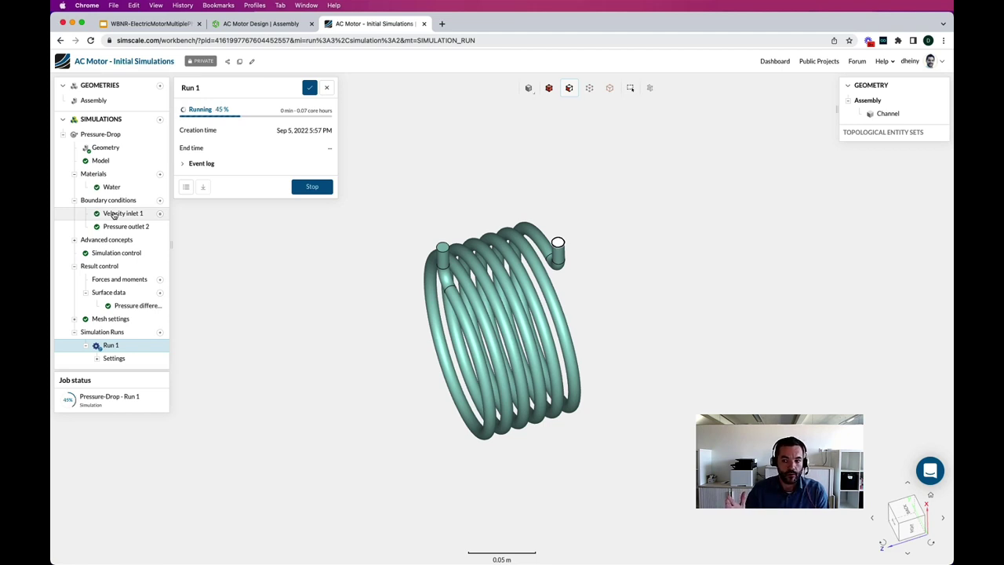
Make the velocity inlet's volumetric flow rate parametric by loading a table file from the Documents folder, and save the condition.
click(114, 215)
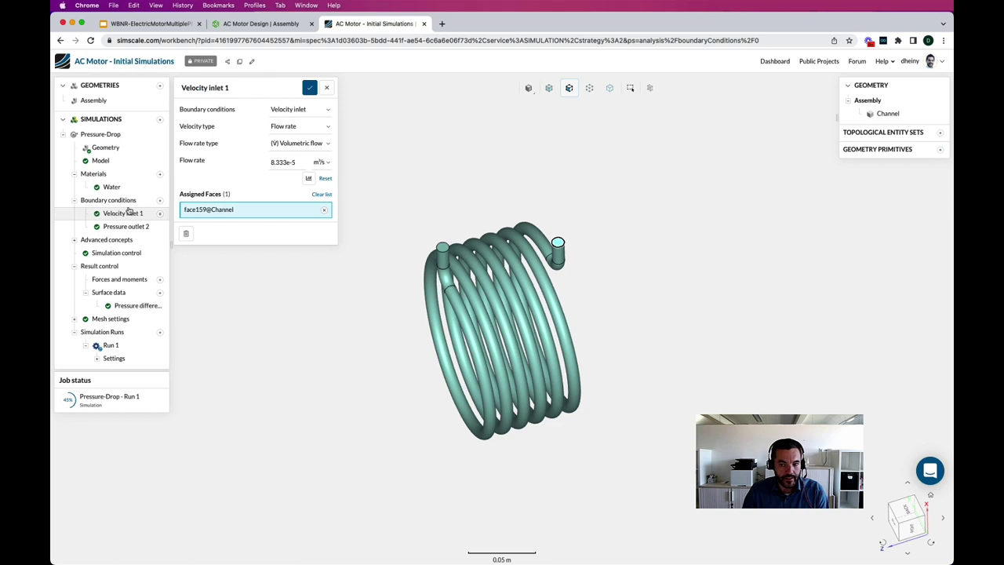
click(307, 181)
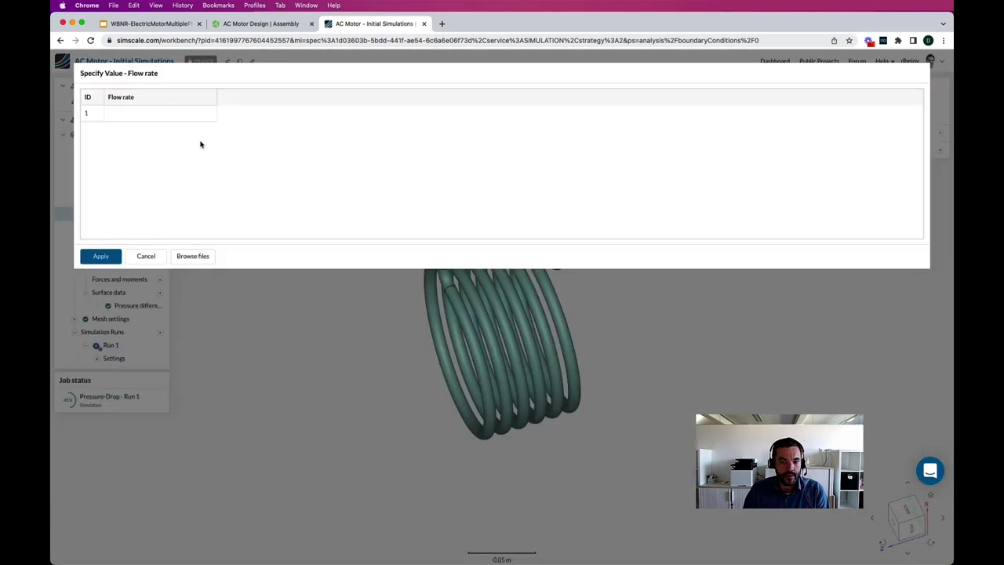
click(189, 256)
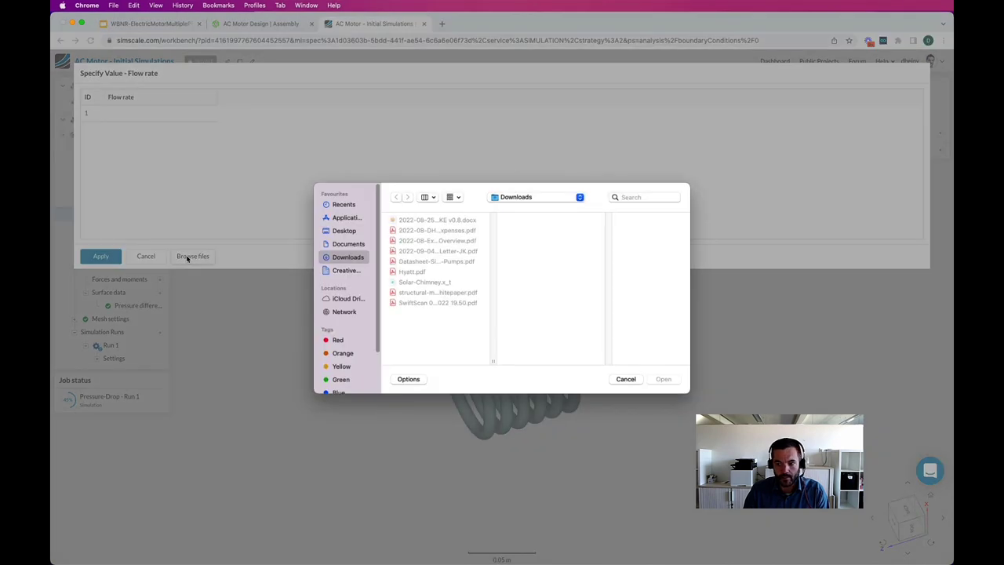
click(347, 270)
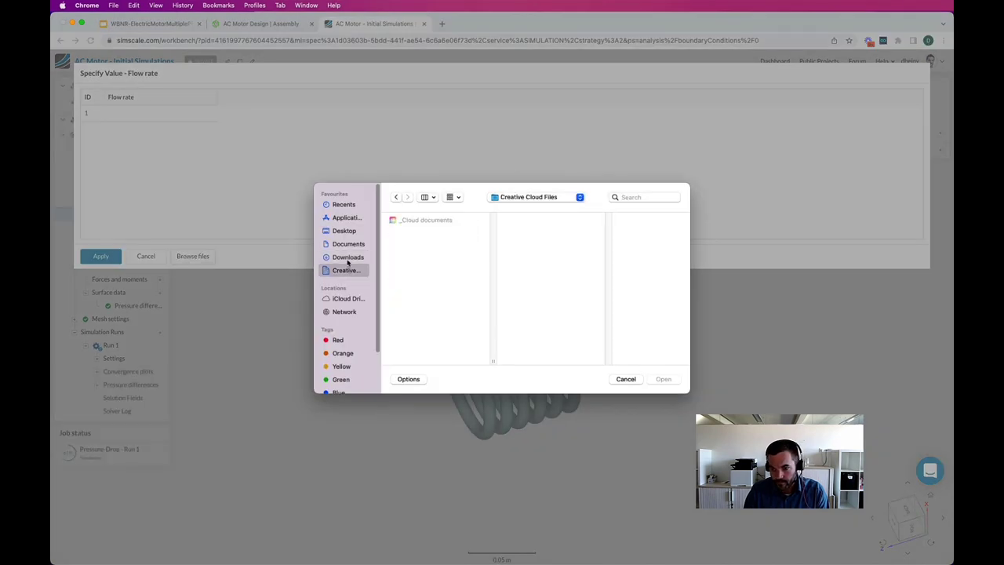
click(345, 232)
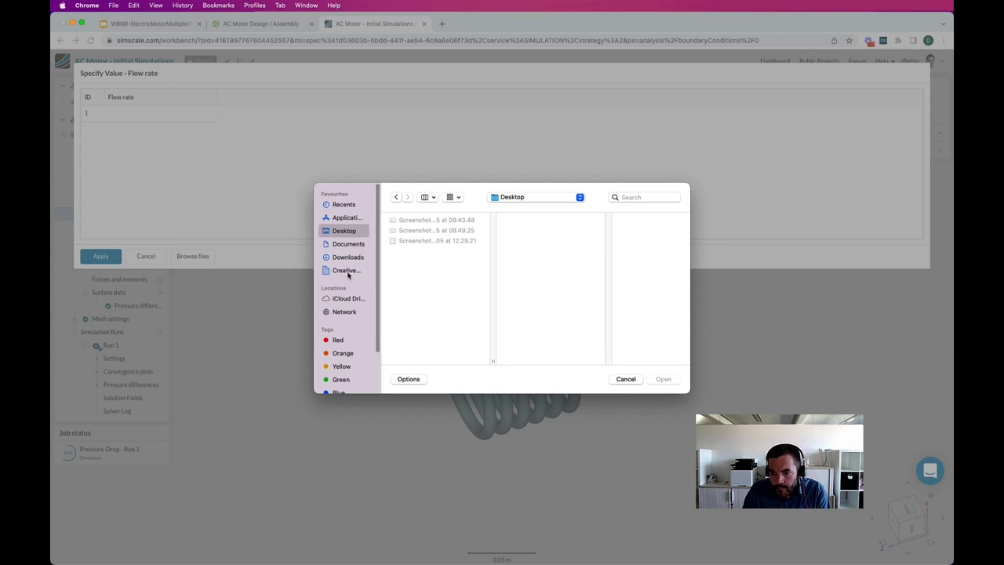
click(352, 245)
click(418, 222)
double_click(545, 223)
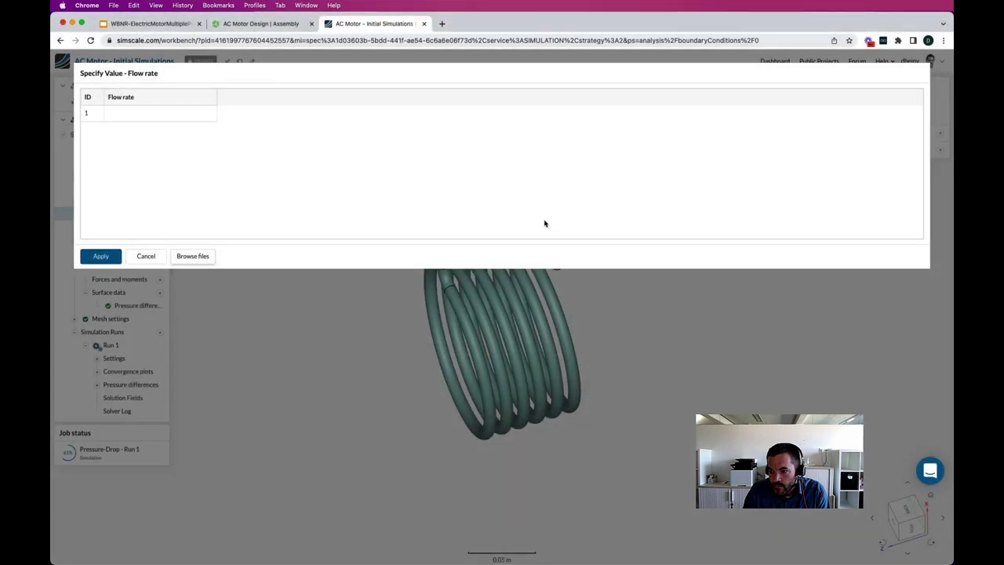
click(106, 288)
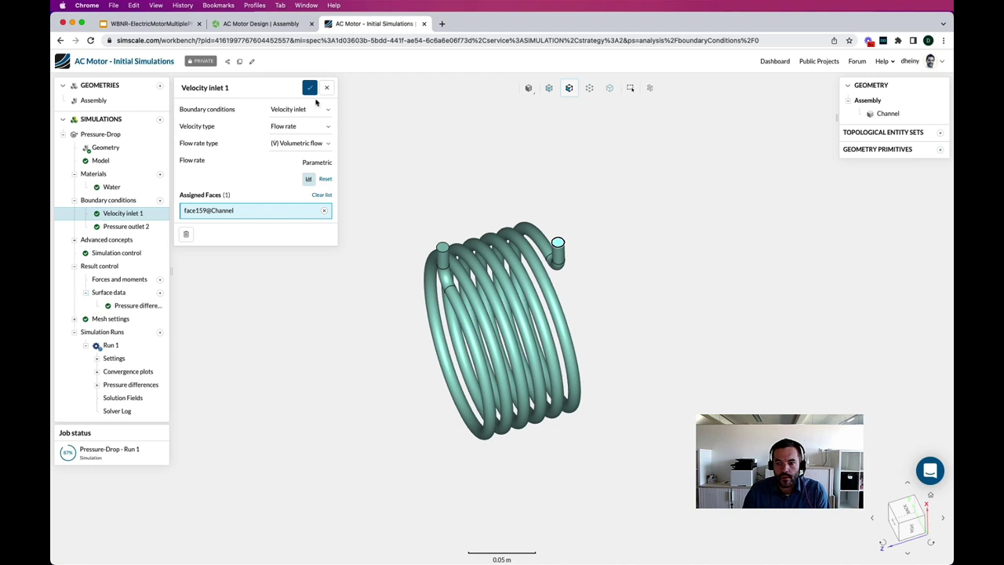
click(310, 87)
Start a new parametric run of the Pressure-Drop simulation under the name Experiment 2.
click(160, 335)
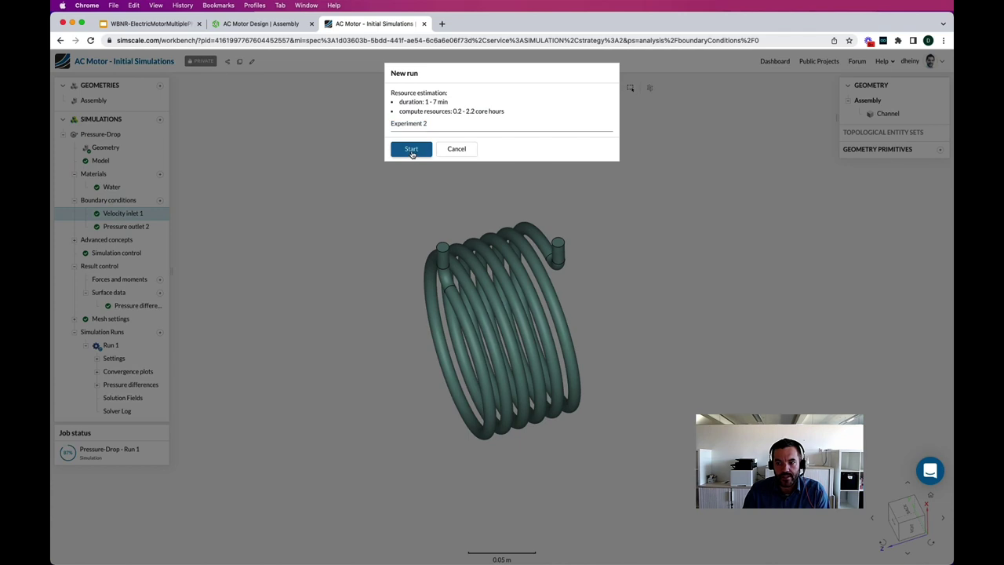
click(410, 149)
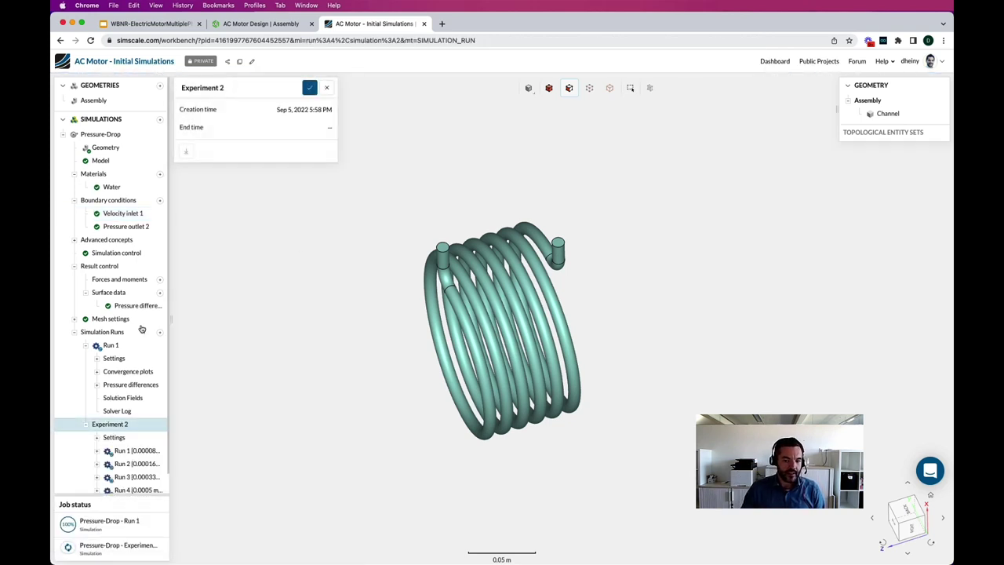
scroll(133, 333, down, 1)
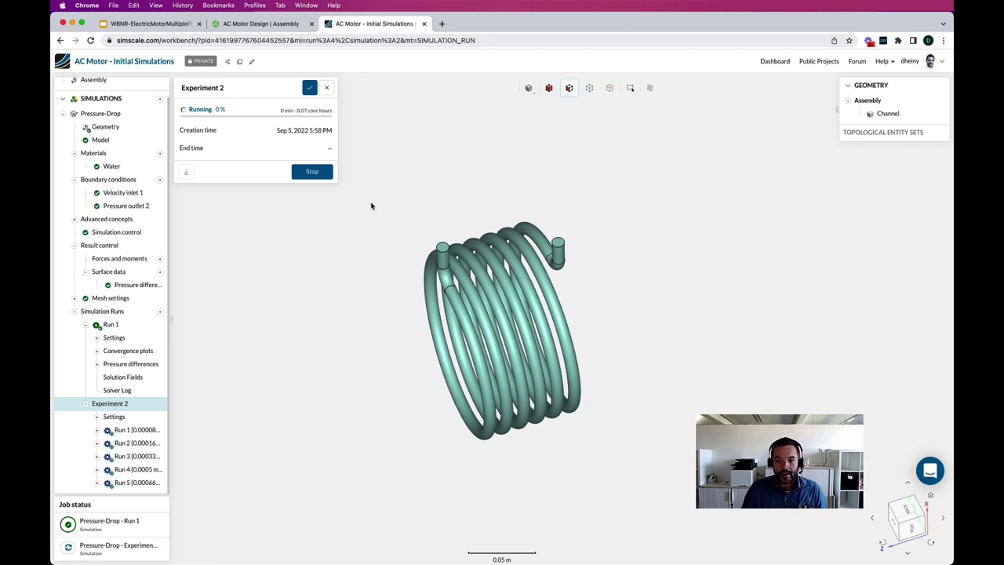
drag(374, 240, 381, 239)
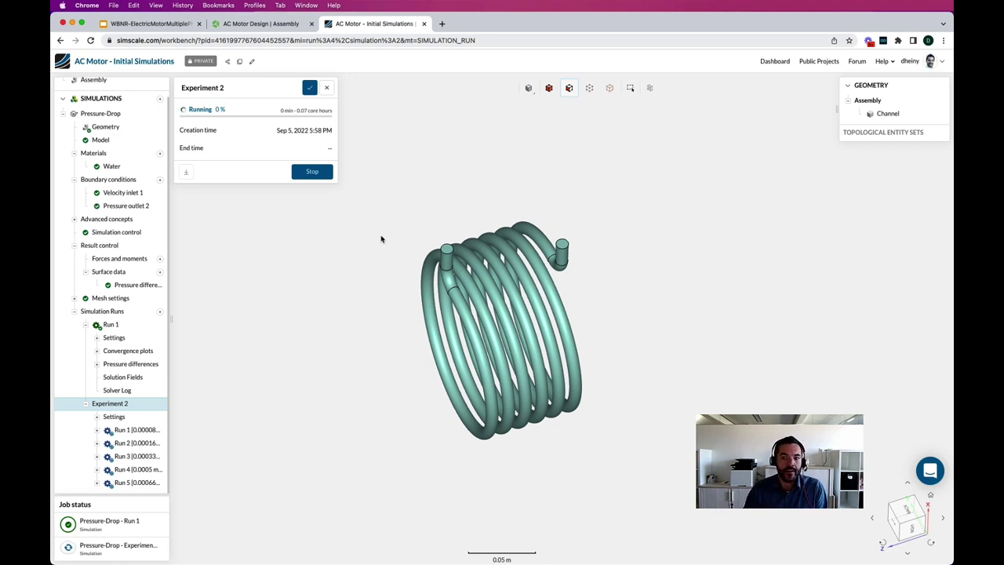
View the project's sharing options and the support chat, closing each without making changes.
click(227, 61)
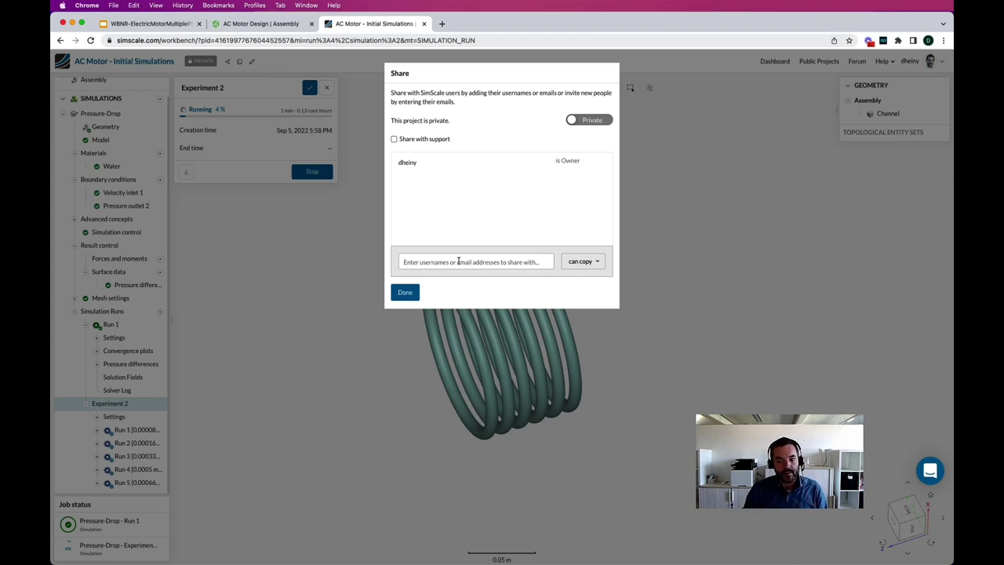
click(406, 294)
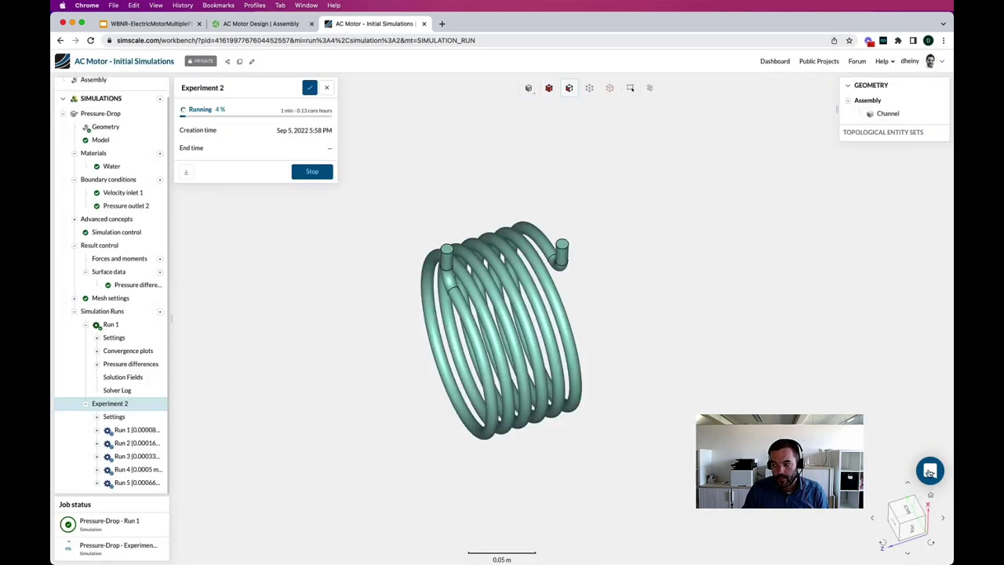
click(929, 472)
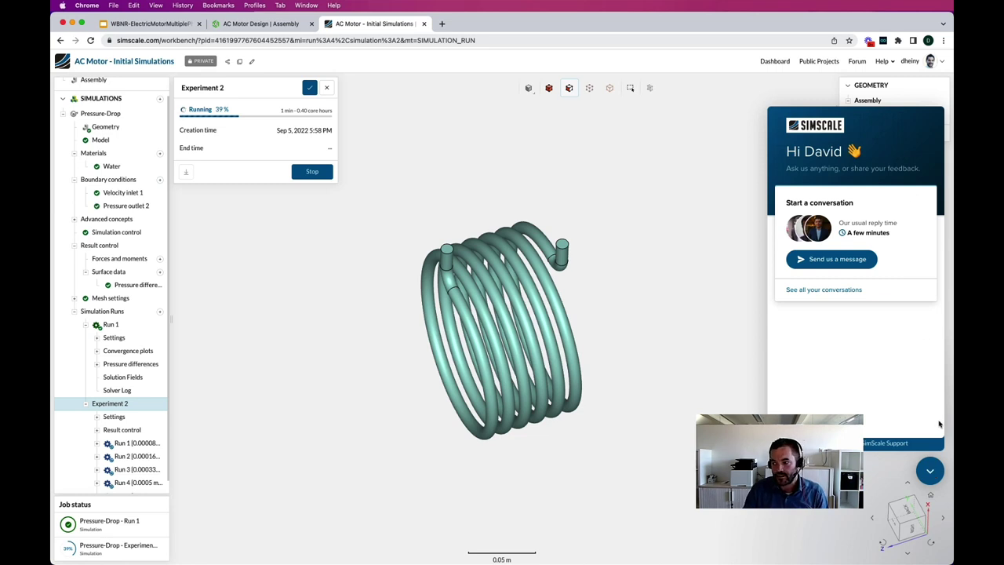
click(931, 472)
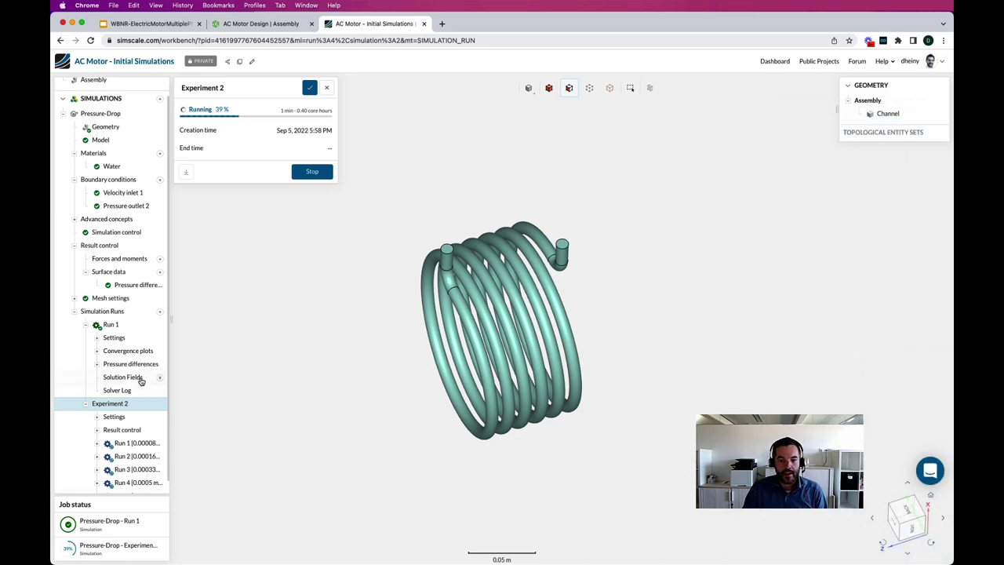
Open the solution fields of the first single run, disable the cutting plane, and color the whole channel by Pressure.
click(138, 378)
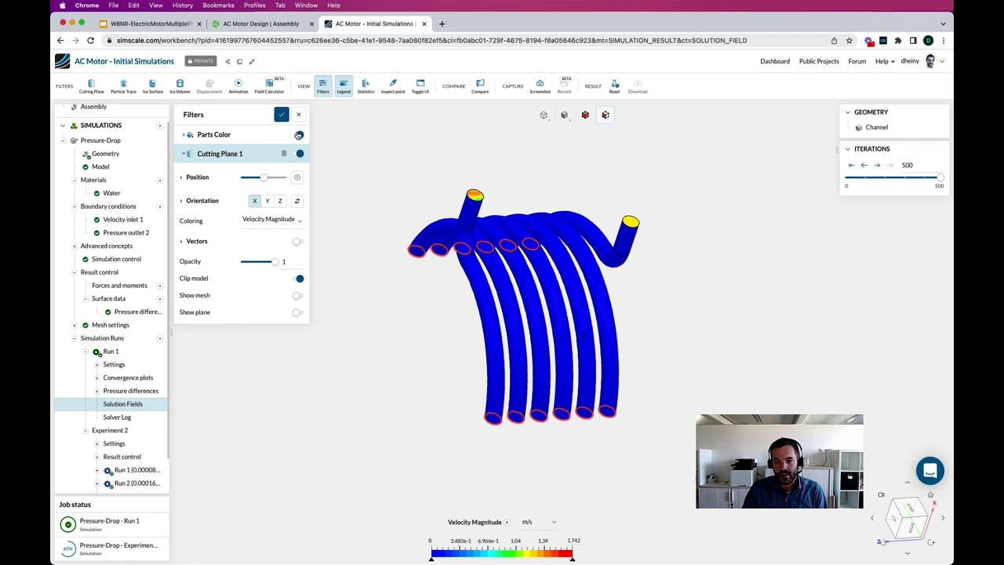
click(299, 154)
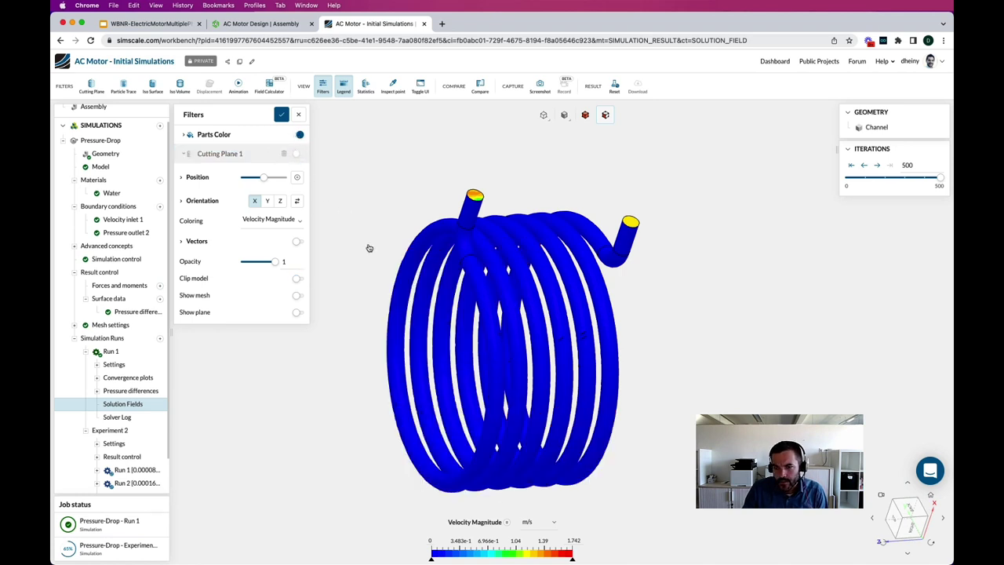
click(482, 521)
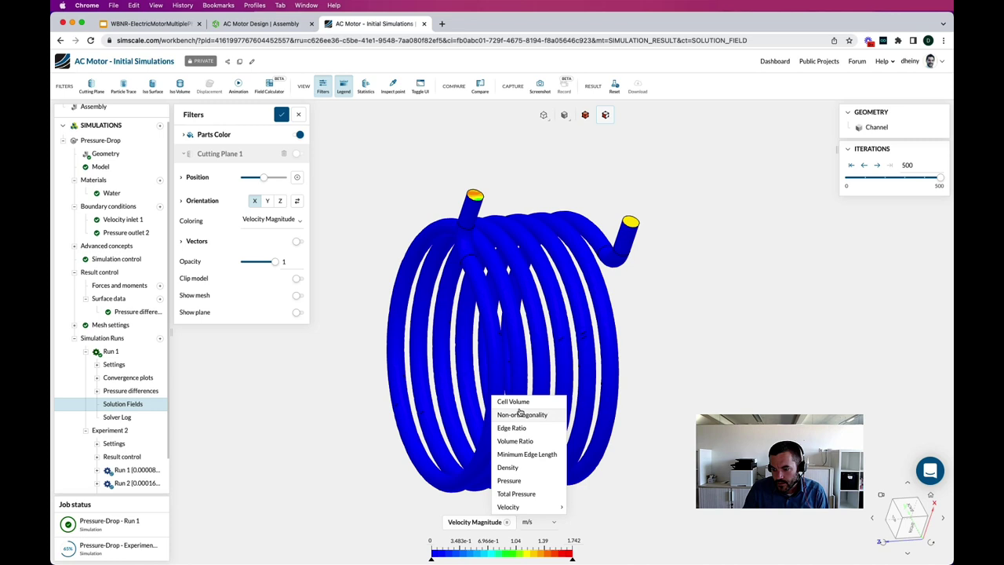
click(522, 481)
mouse_move(661, 350)
mouse_down()
mouse_move(721, 338)
mouse_move(654, 366)
mouse_move(649, 320)
mouse_move(659, 336)
mouse_up()
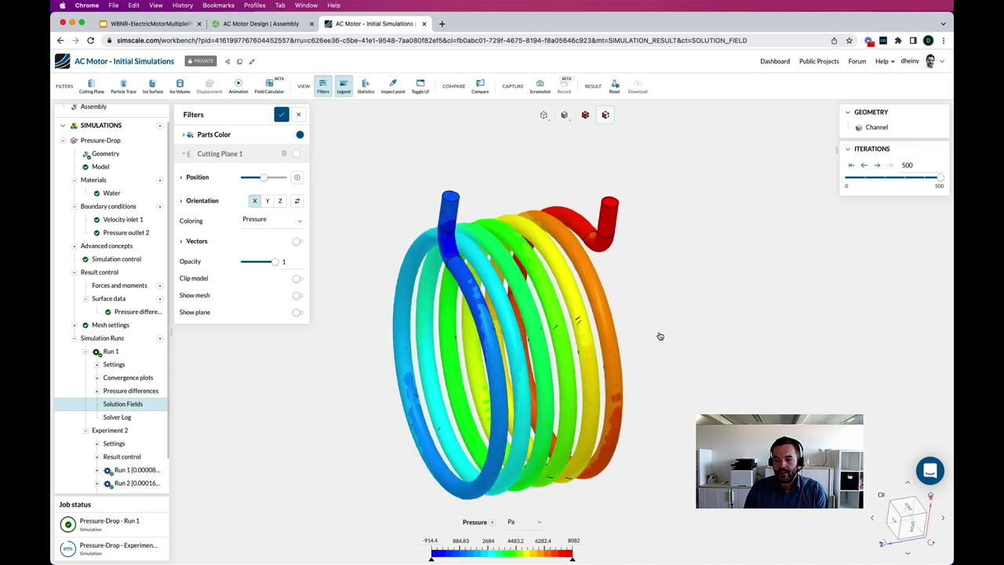
Inspect the pressure at the ends of the channel's two connection pipes.
click(392, 86)
click(454, 202)
click(611, 205)
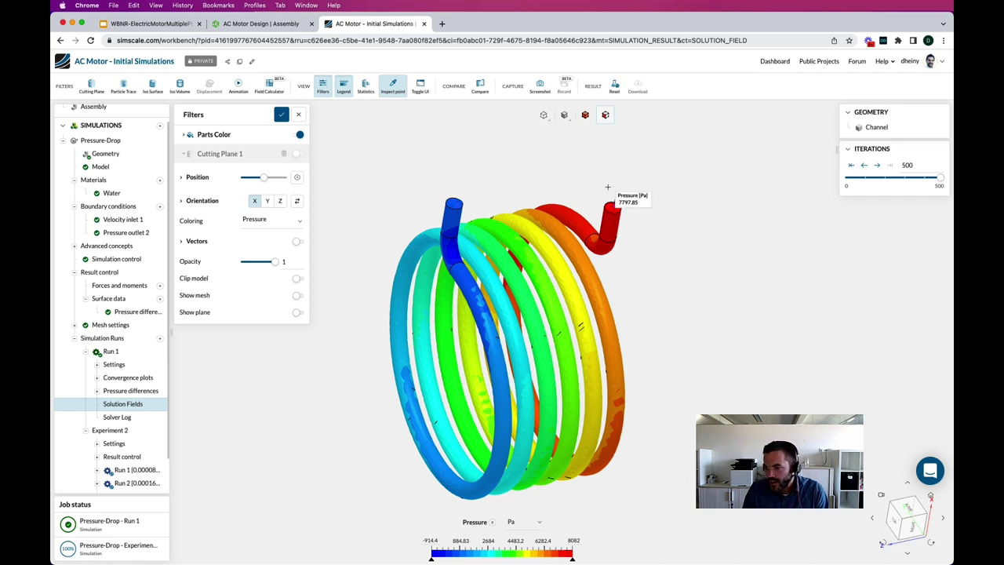
drag(518, 153, 469, 149)
click(436, 197)
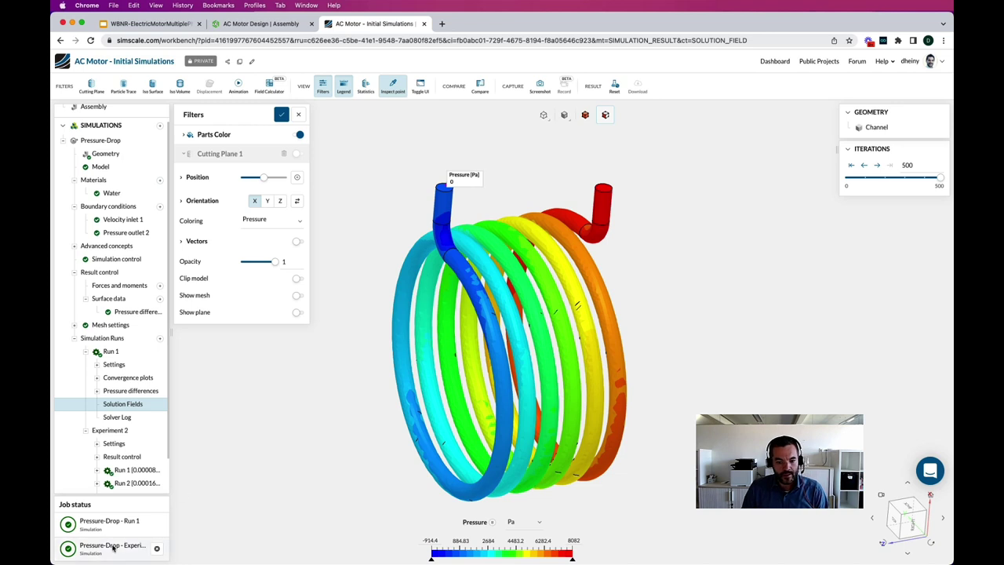
Switch to the AC Motor Design assembly in Onshape and delete the Delete part 10 feature to restore the removed motor parts.
click(242, 29)
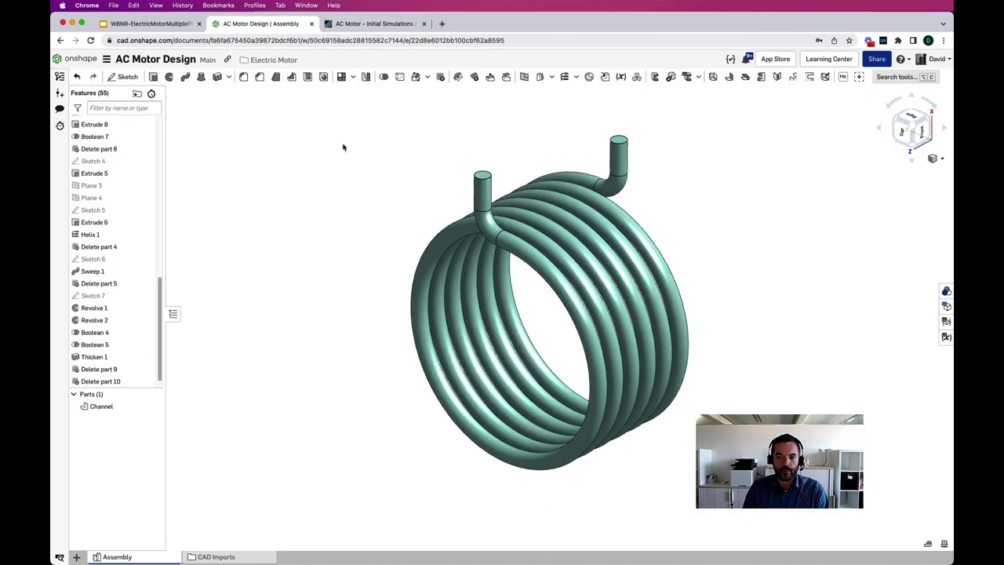
scroll(126, 251, up, 10)
scroll(142, 278, down, 10)
click(127, 366)
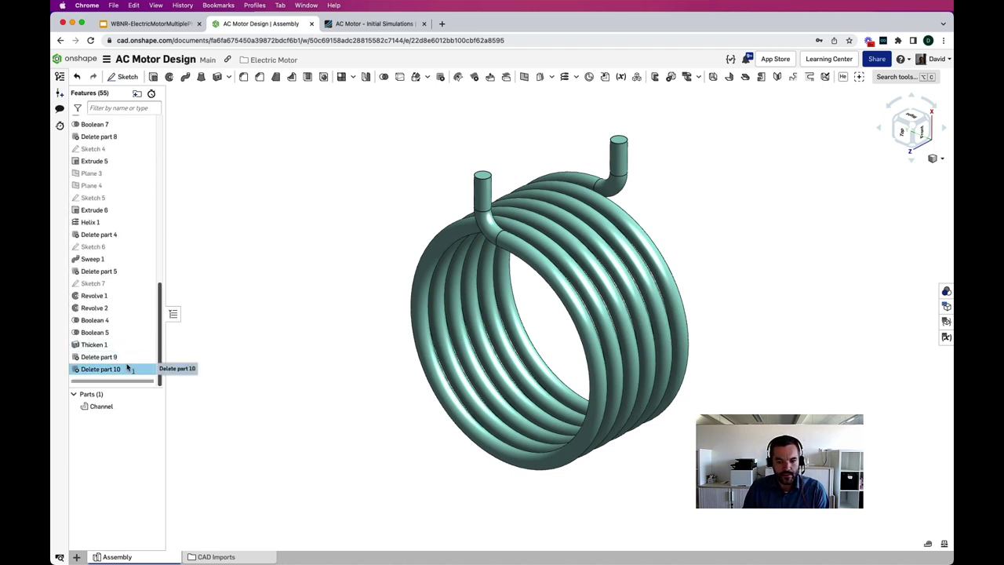
right_click(127, 371)
key(Escape)
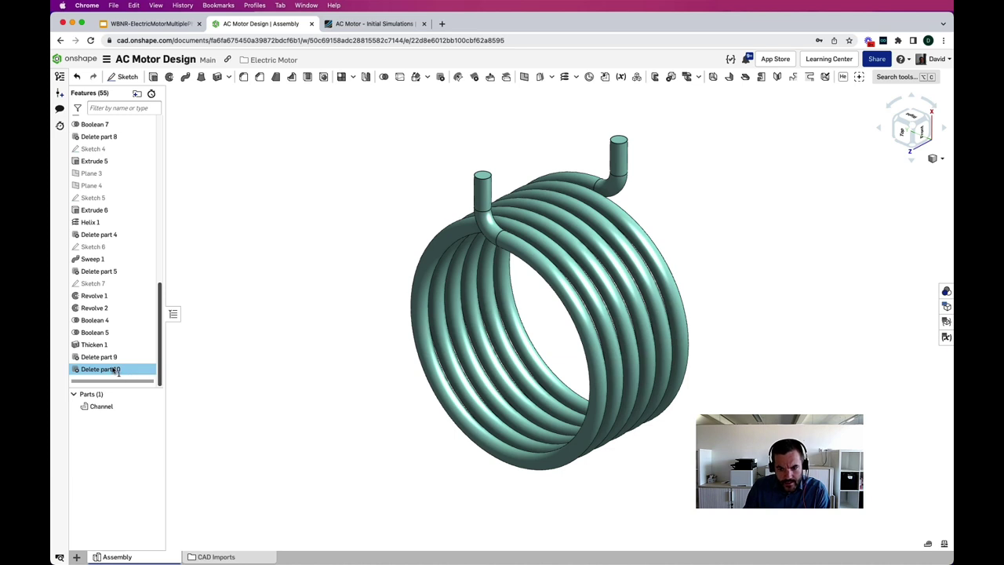
right_click(125, 376)
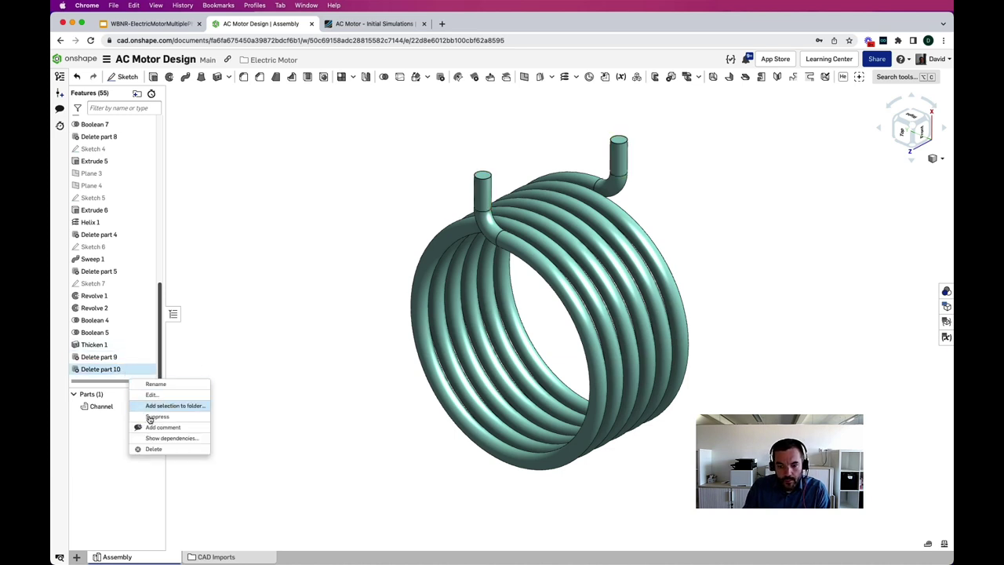
click(153, 447)
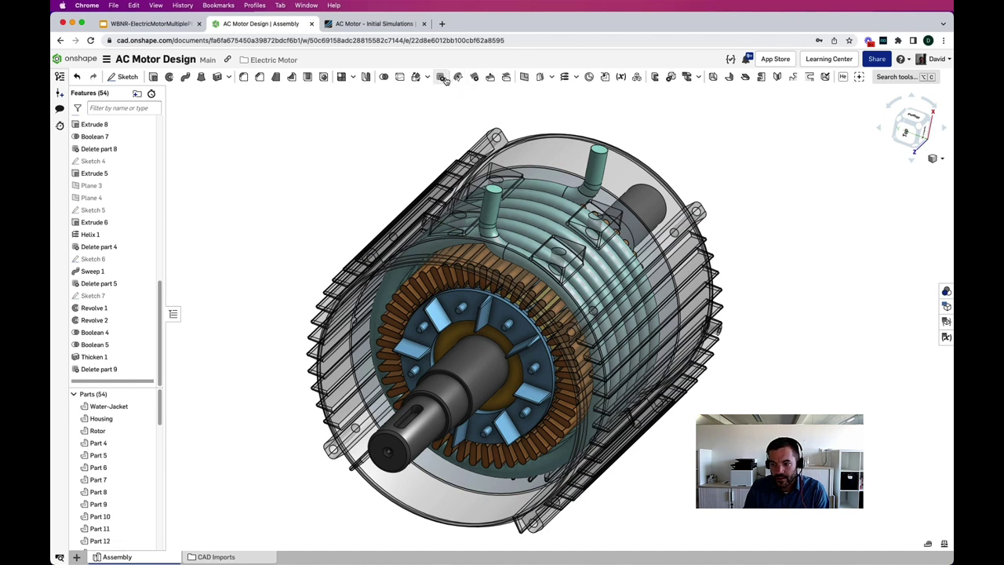
Delete the Shaft, Rotor and Part 53 from the motor with a Delete part feature.
click(441, 77)
click(429, 384)
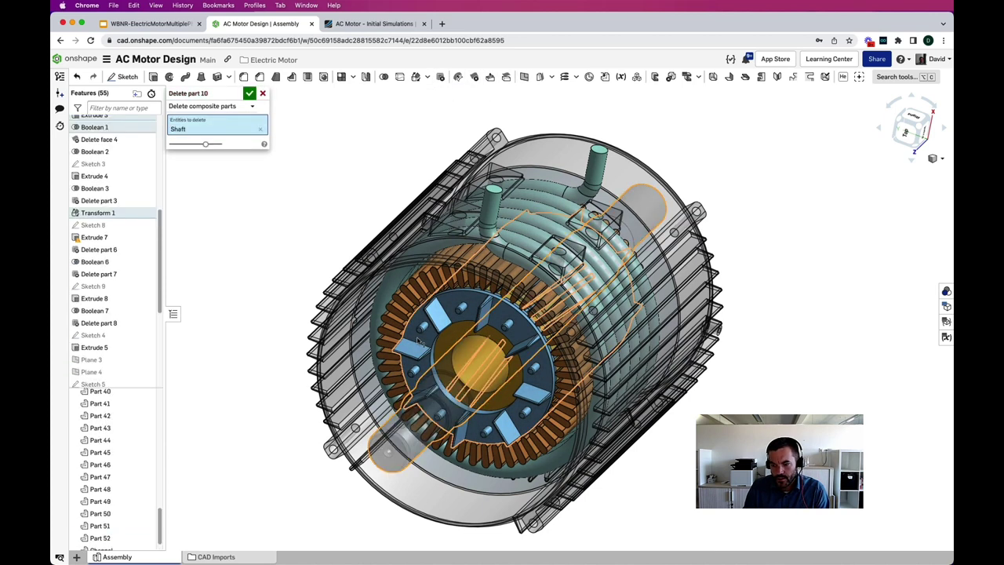
click(455, 349)
click(461, 336)
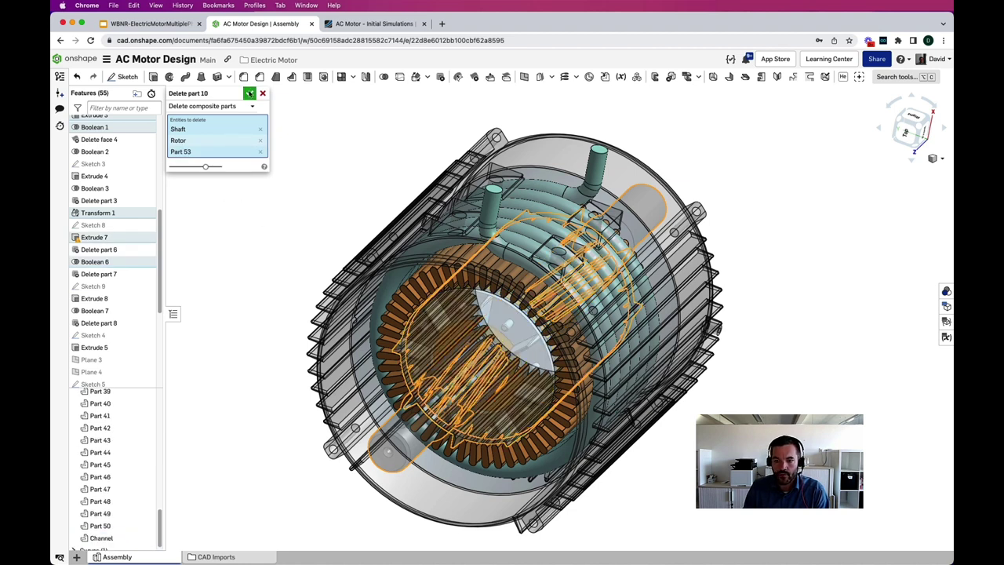
click(249, 93)
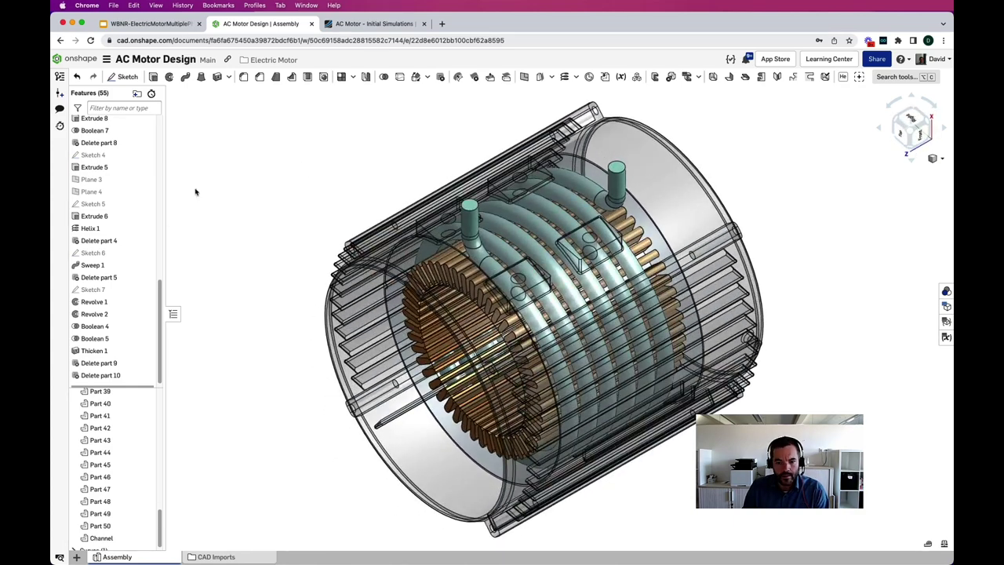
Edit the Helix 1 feature to give the cooling channel fewer, more widely spaced turns.
double_click(116, 232)
click(250, 156)
click(250, 93)
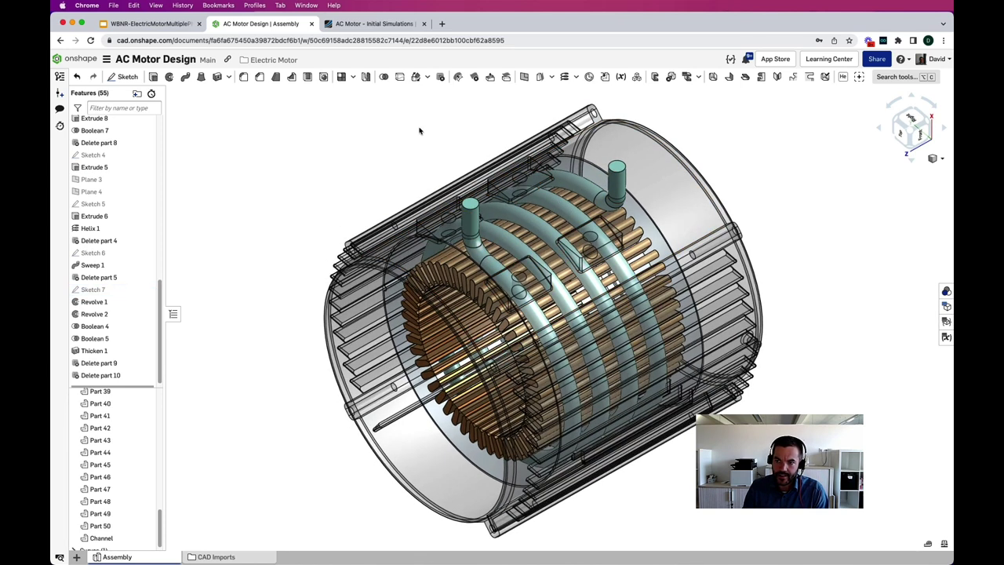
Switch to the SimScale project and rename the existing Assembly geometry as Assembly (Flow Channel).
click(376, 24)
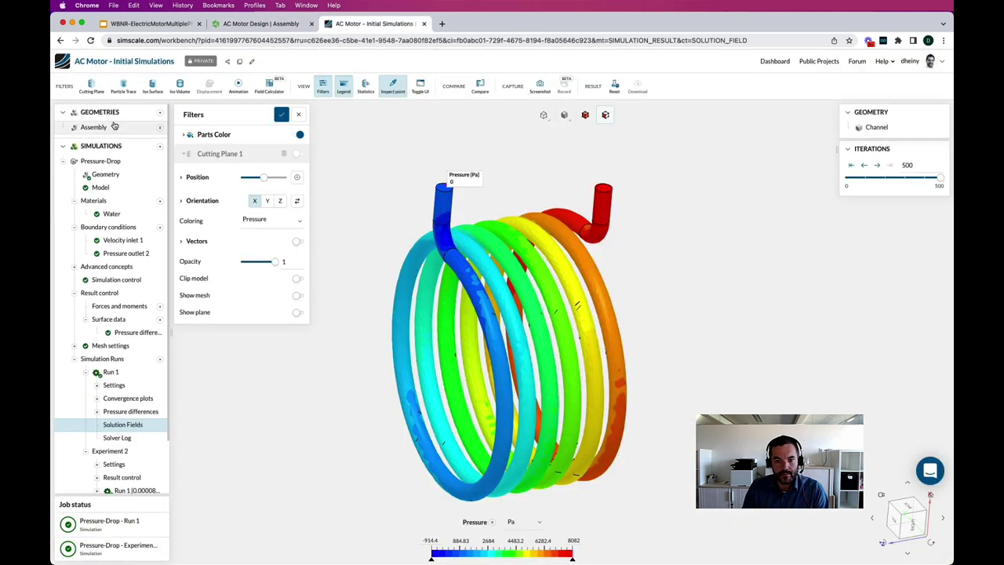
click(115, 126)
click(239, 87)
key(Right)
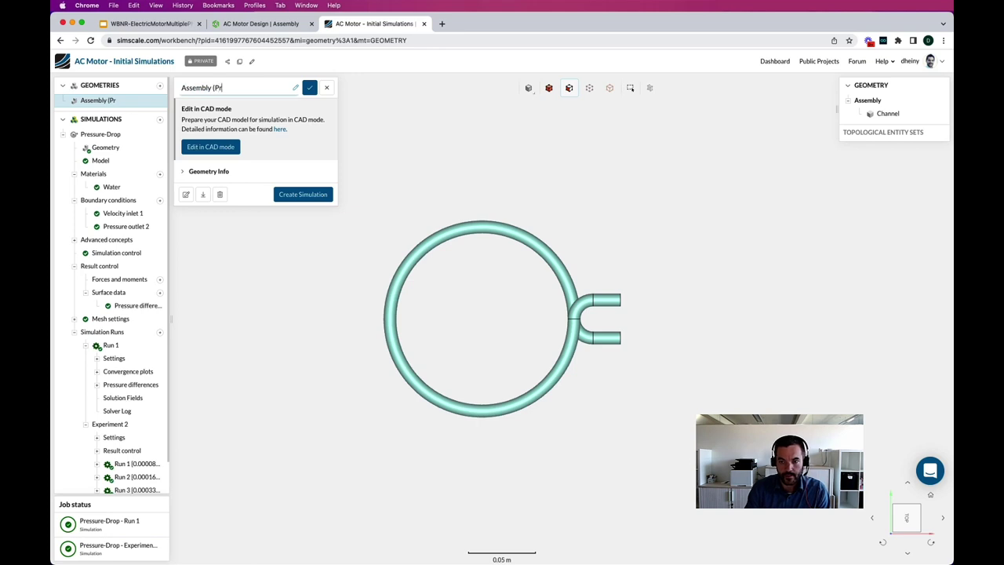
text((Flow Channel)
key(Return)
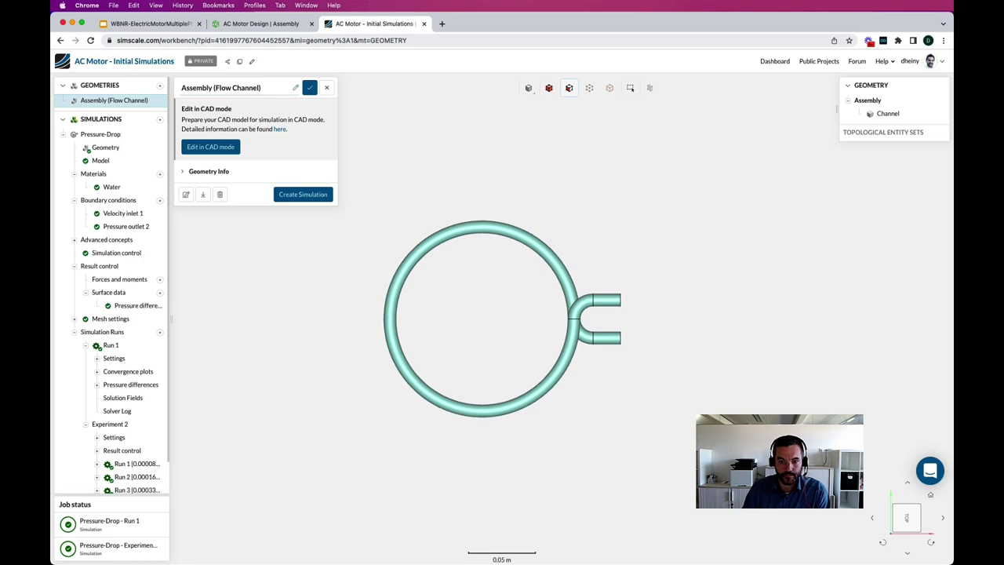
Import the Assembly from the AC Motor Design document in Onshape, using the Main version, as a new geometry.
click(160, 85)
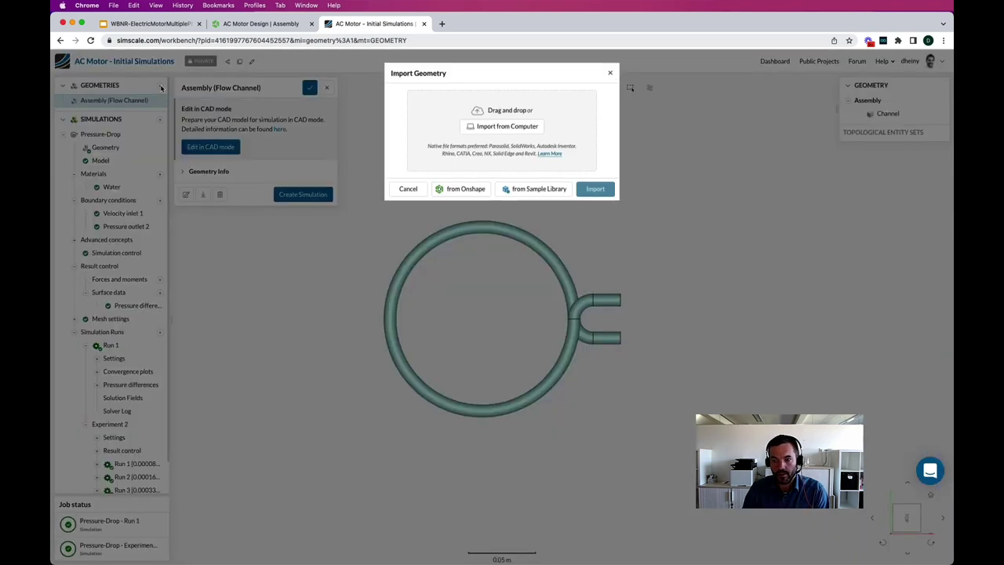
click(422, 192)
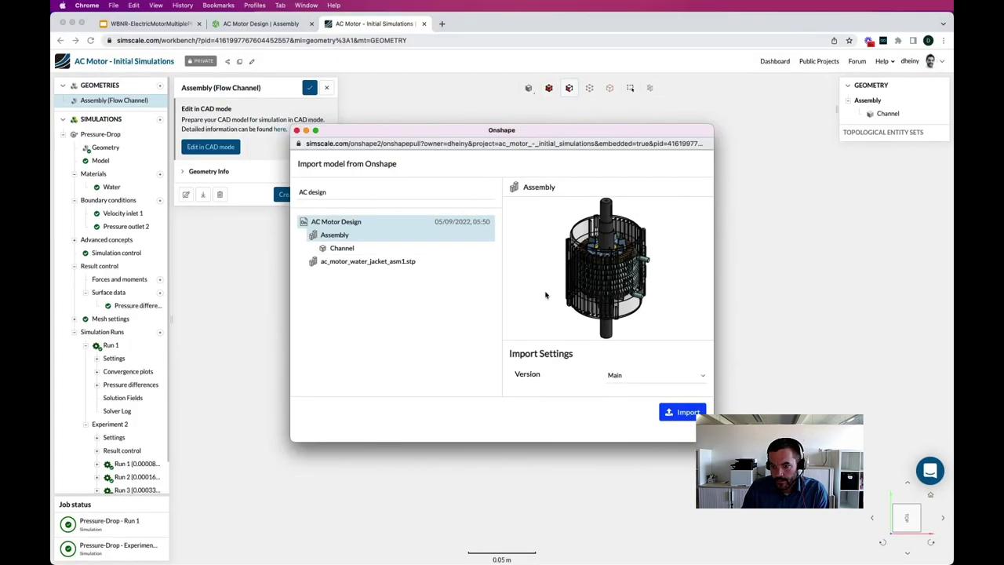
click(372, 239)
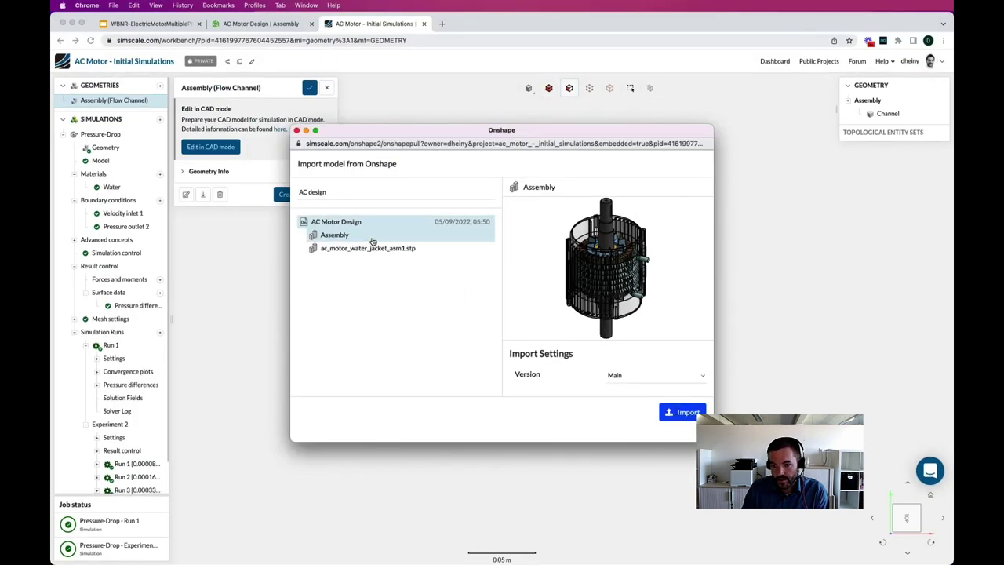
click(681, 411)
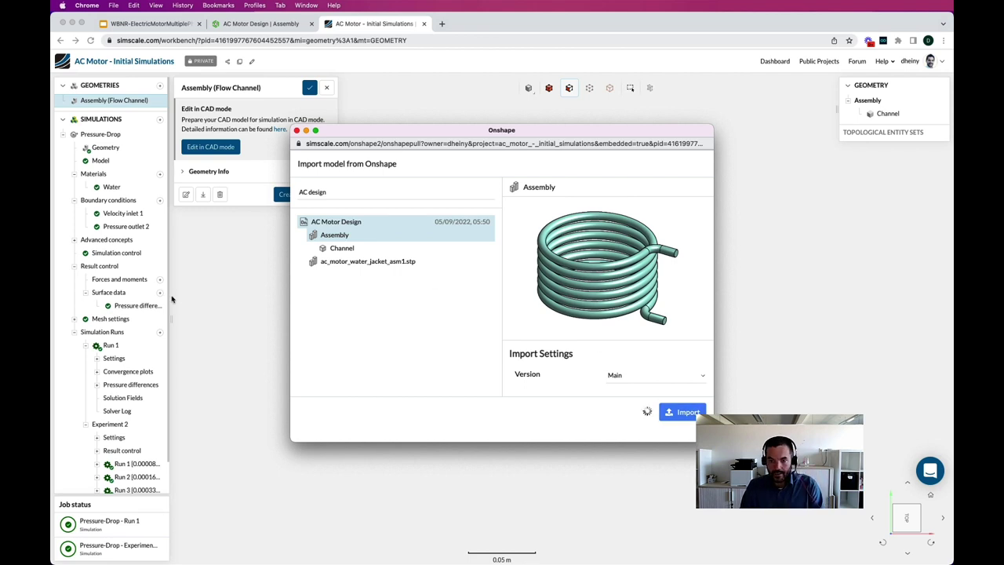
Examine Experiment 2's Δp plot of pressure difference against flow rate.
scroll(137, 310, down, 1)
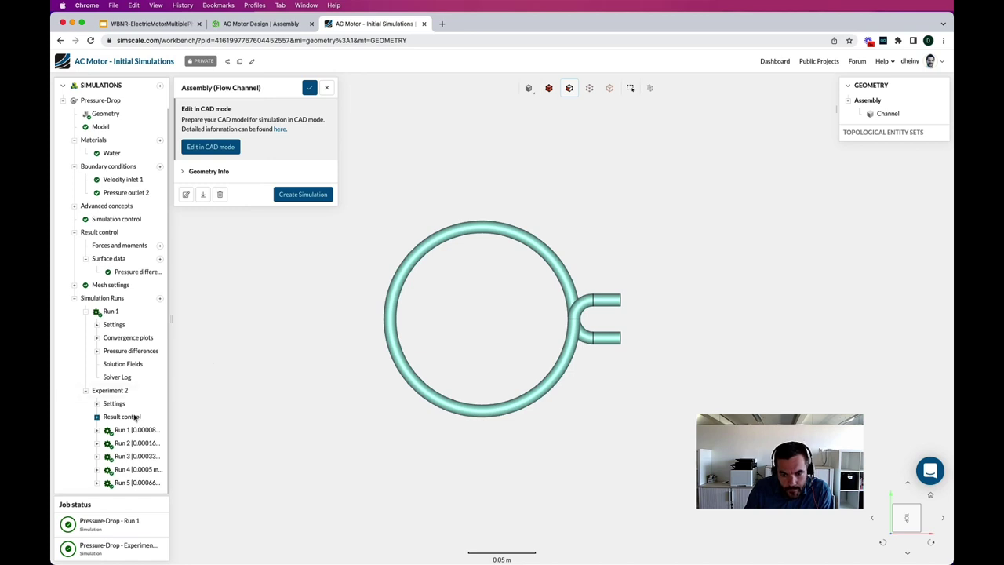
drag(432, 318, 138, 354)
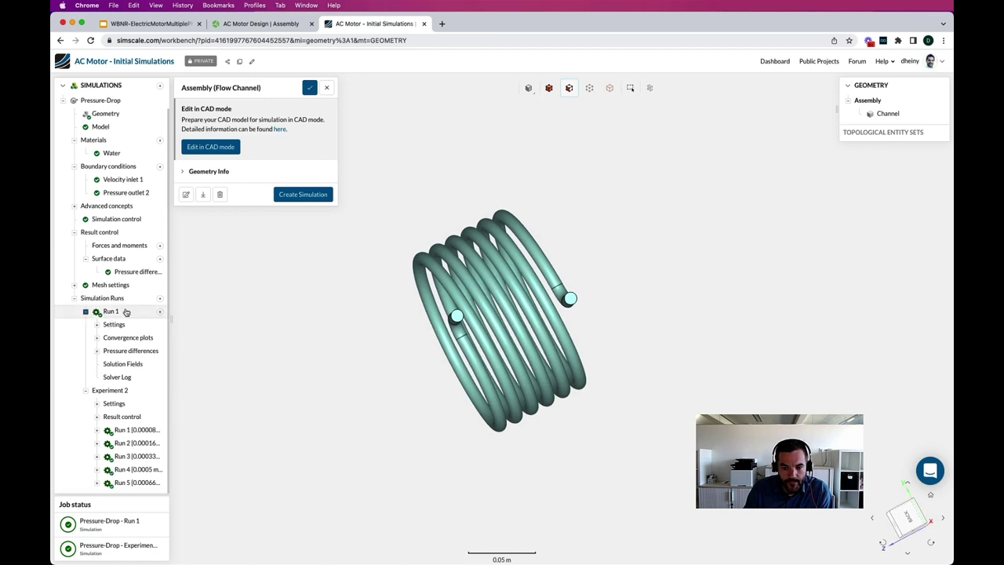
click(121, 419)
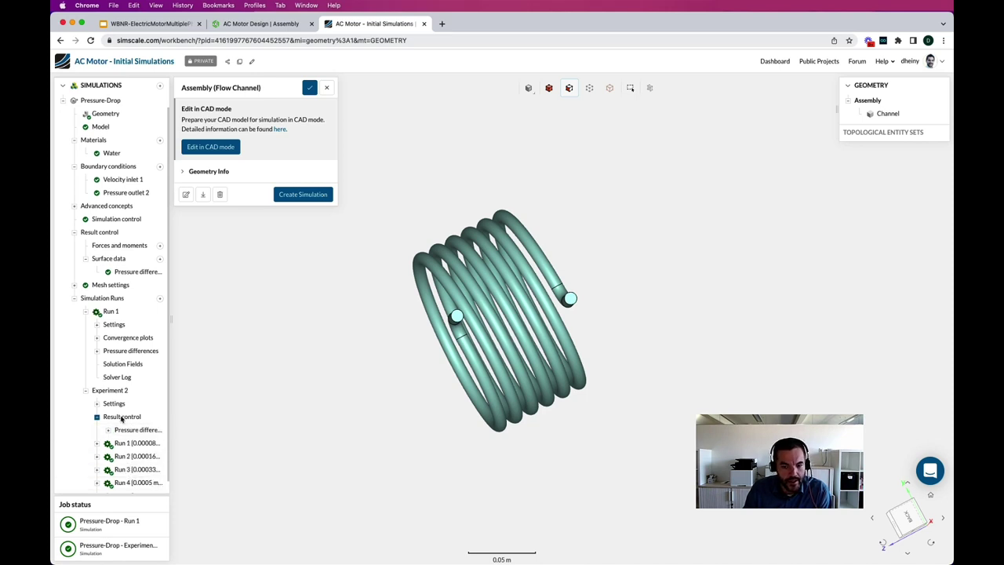
click(132, 429)
click(141, 443)
click(147, 457)
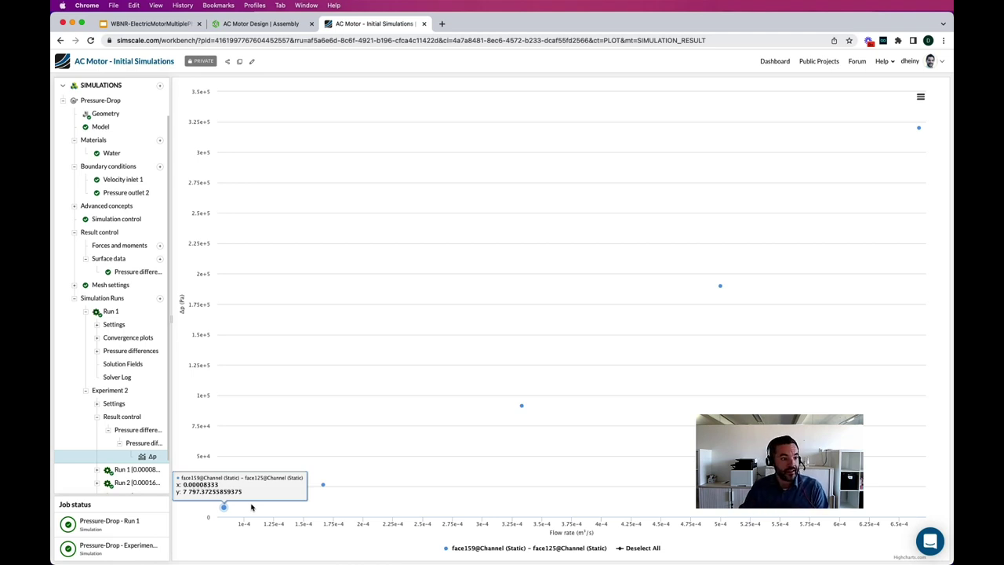
Rename the newly imported Assembly geometry as Assembly (Stator).
scroll(145, 322, up, 2)
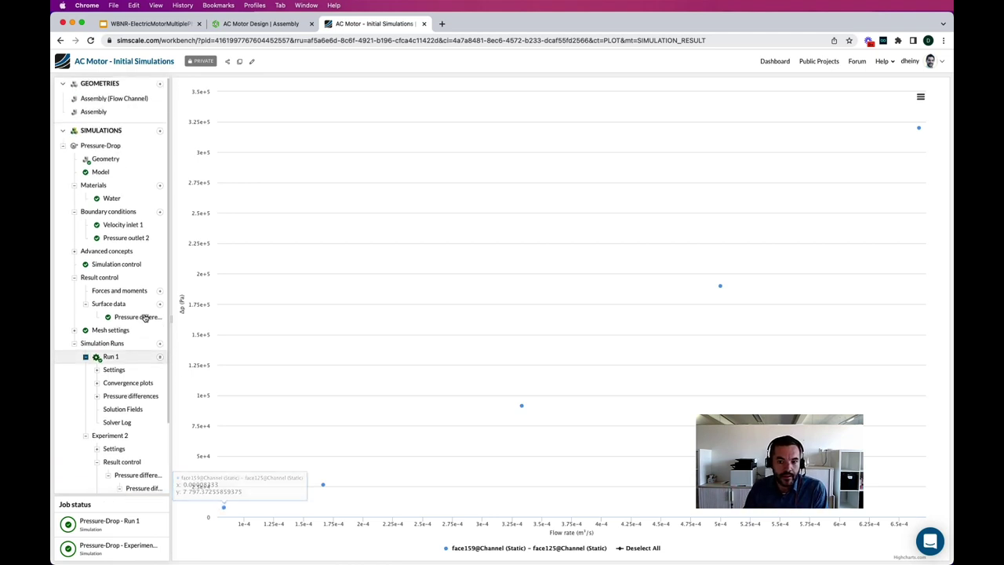
click(102, 115)
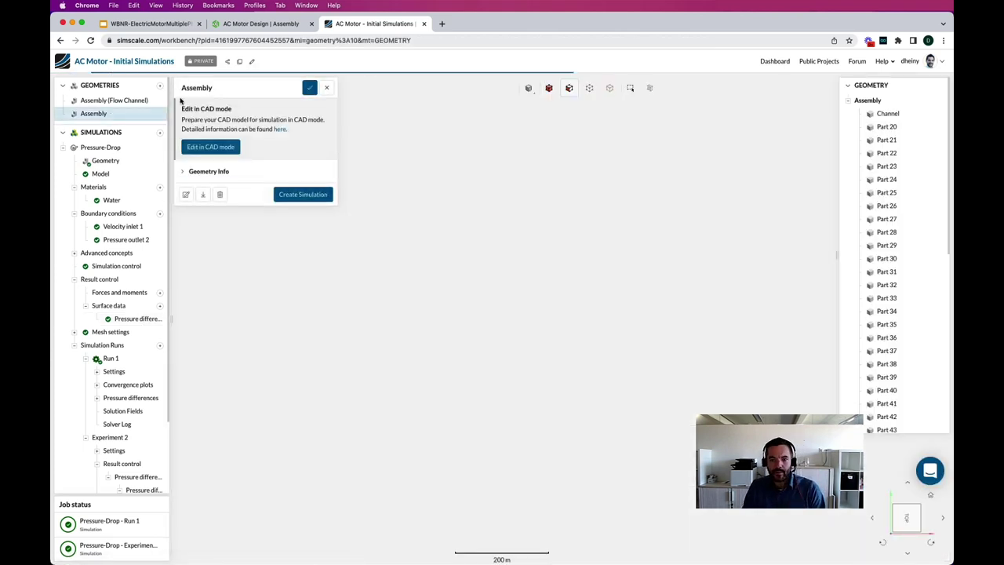
click(242, 87)
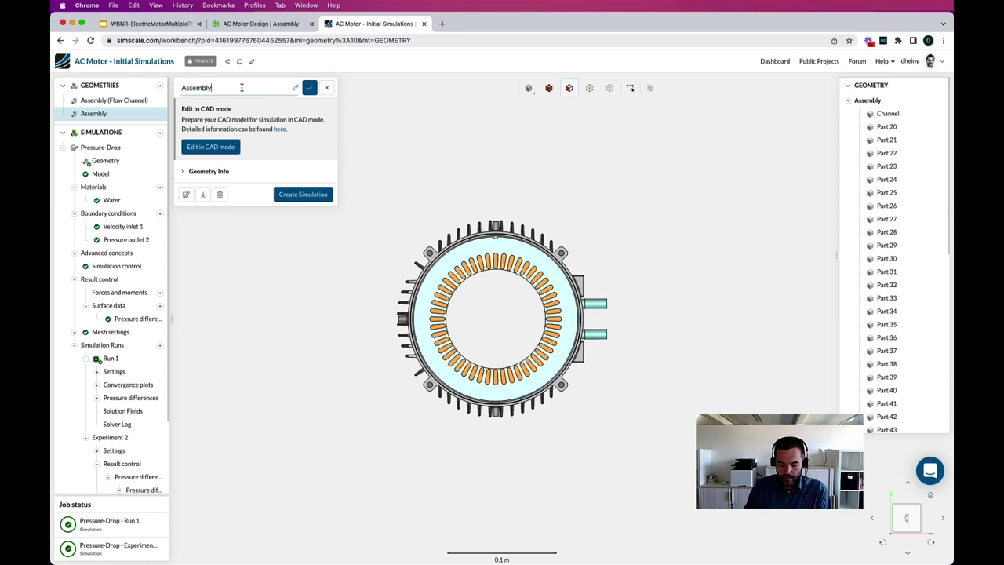
text((Stator))
key(Return)
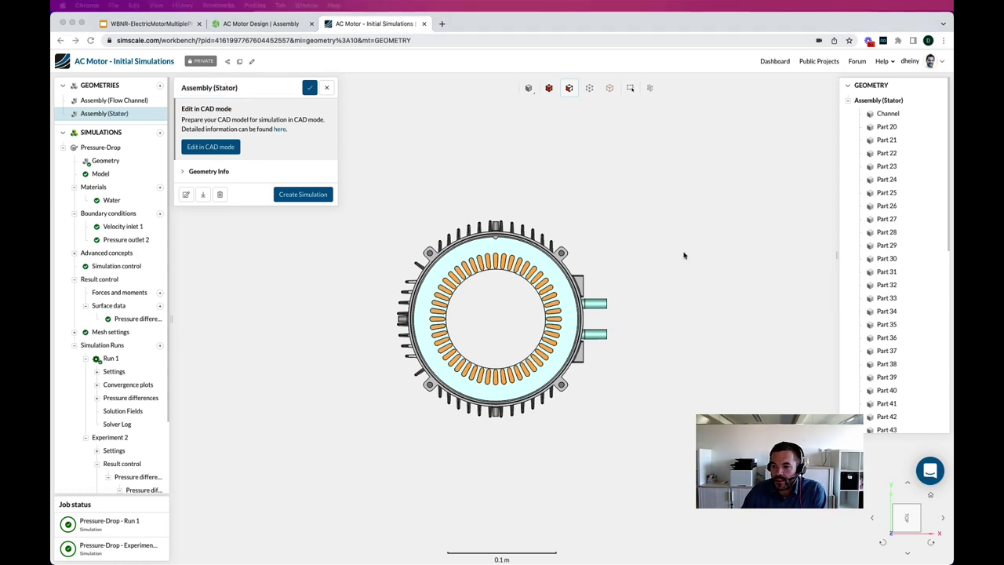
Create a Conjugate Heat Transfer v2.0 simulation from the Assembly (Stator) geometry.
click(685, 251)
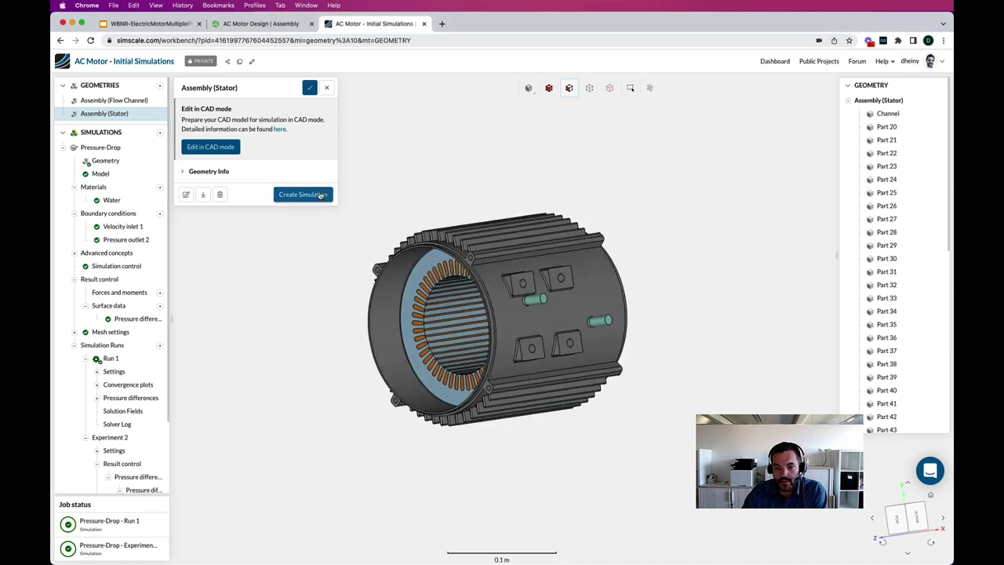
click(320, 195)
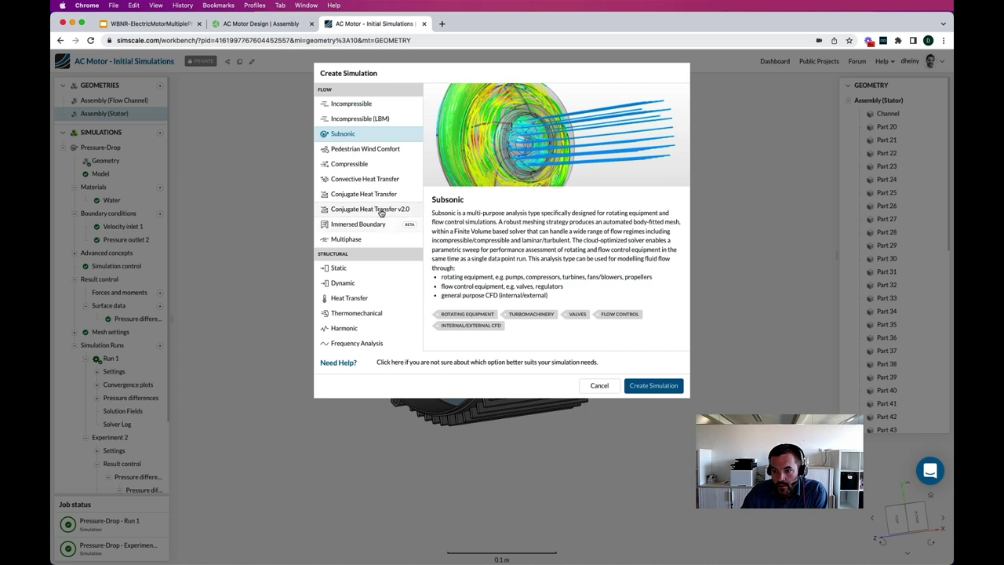
click(381, 211)
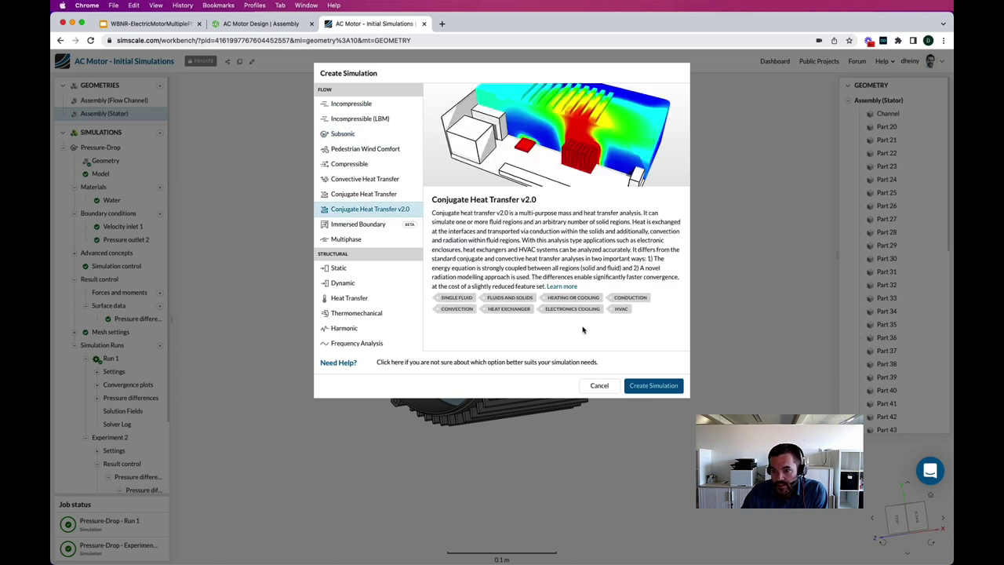
click(651, 385)
drag(690, 372, 685, 279)
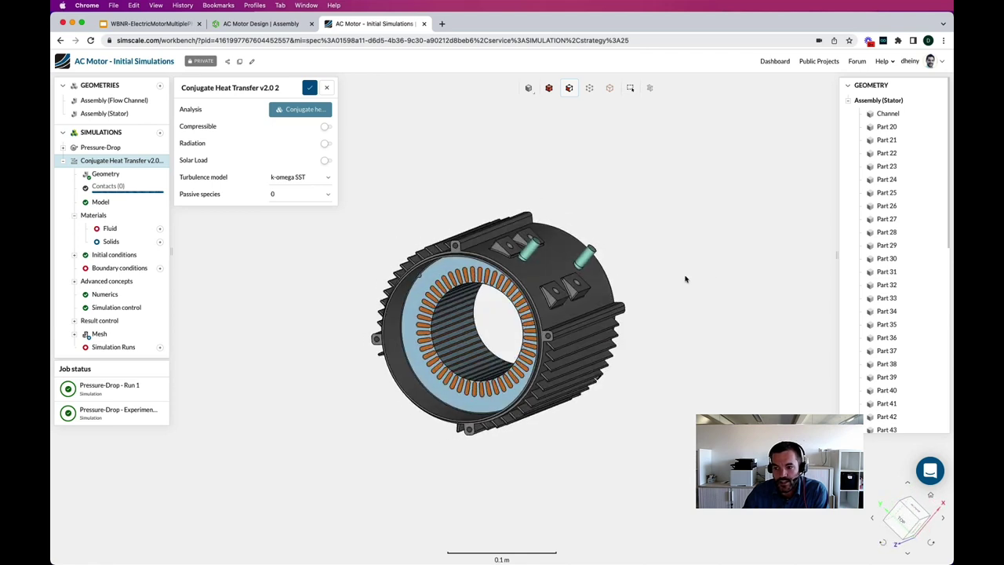
Add Water as the fluid material of the heat transfer simulation and assign it to the Channel volume.
click(160, 230)
click(392, 318)
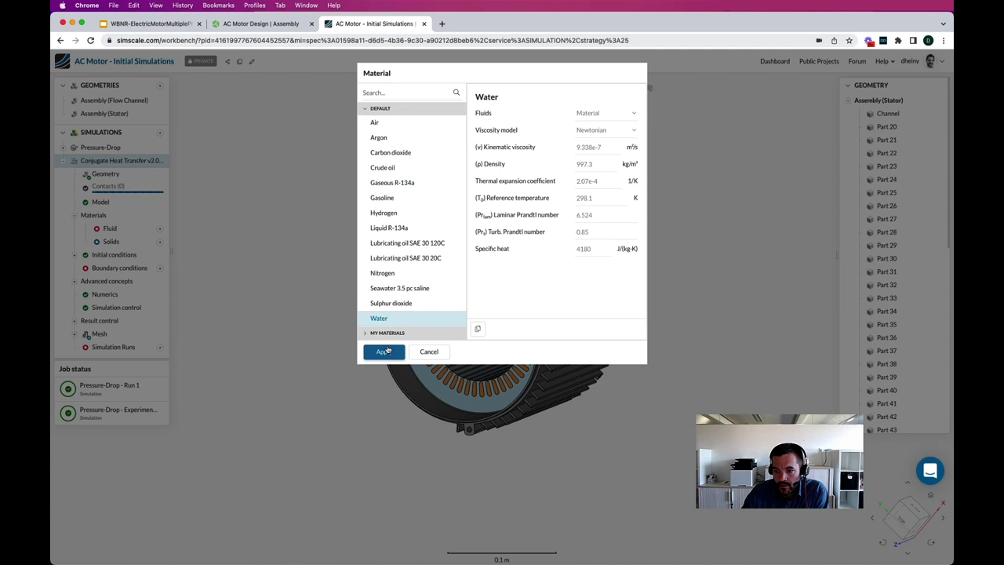
click(384, 351)
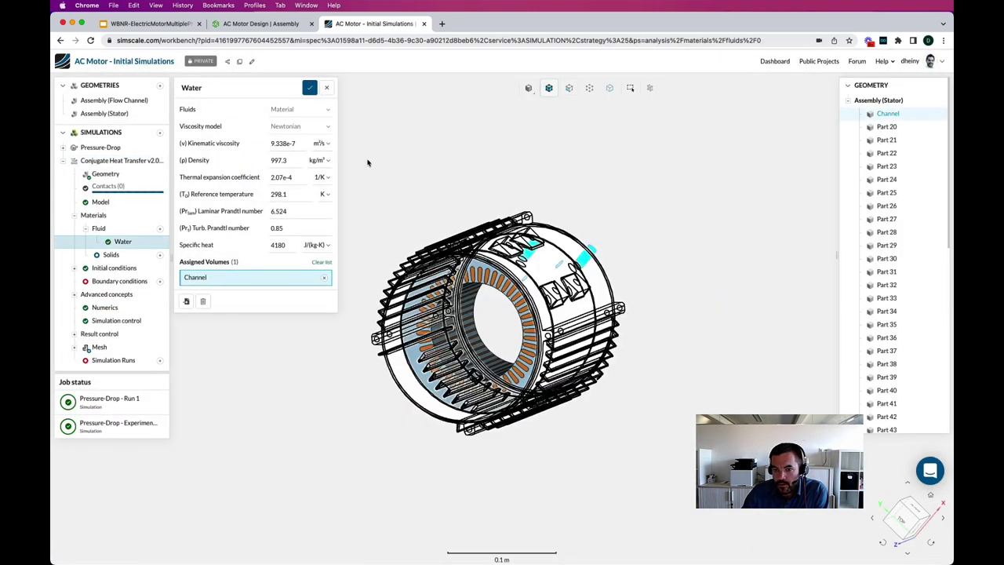
click(310, 87)
Add Aluminium from the default library as a solid material and assign its volume.
click(160, 255)
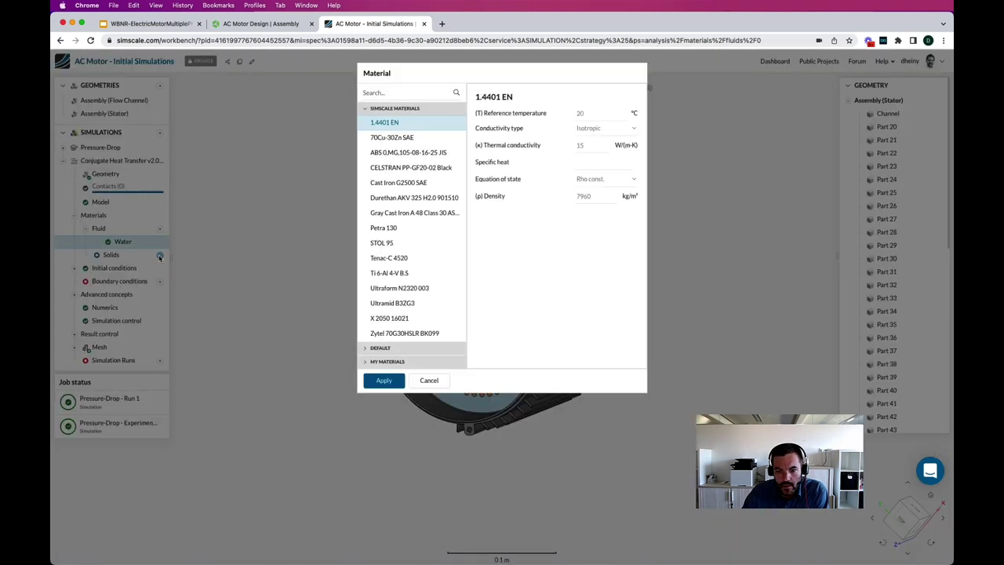
click(388, 347)
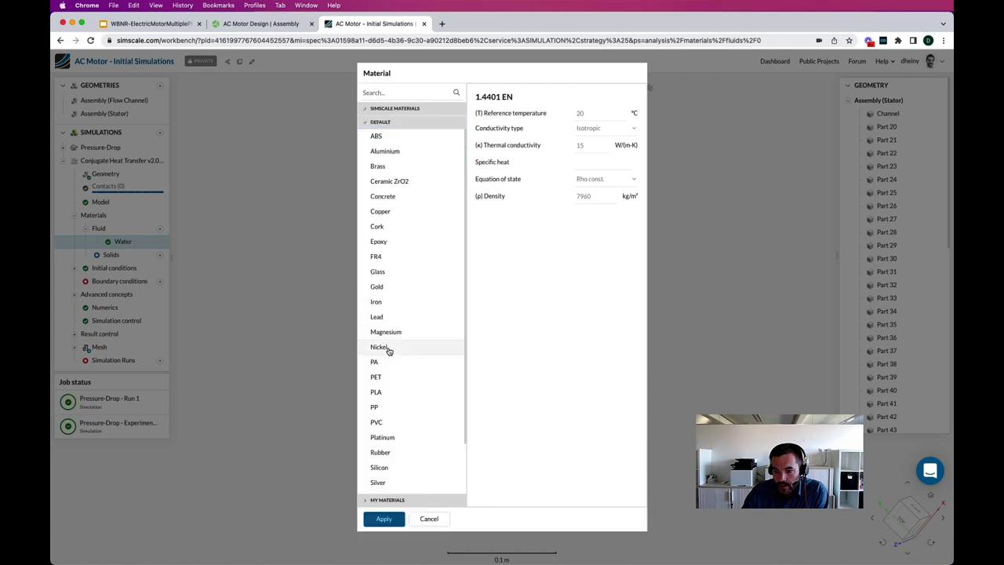
click(385, 151)
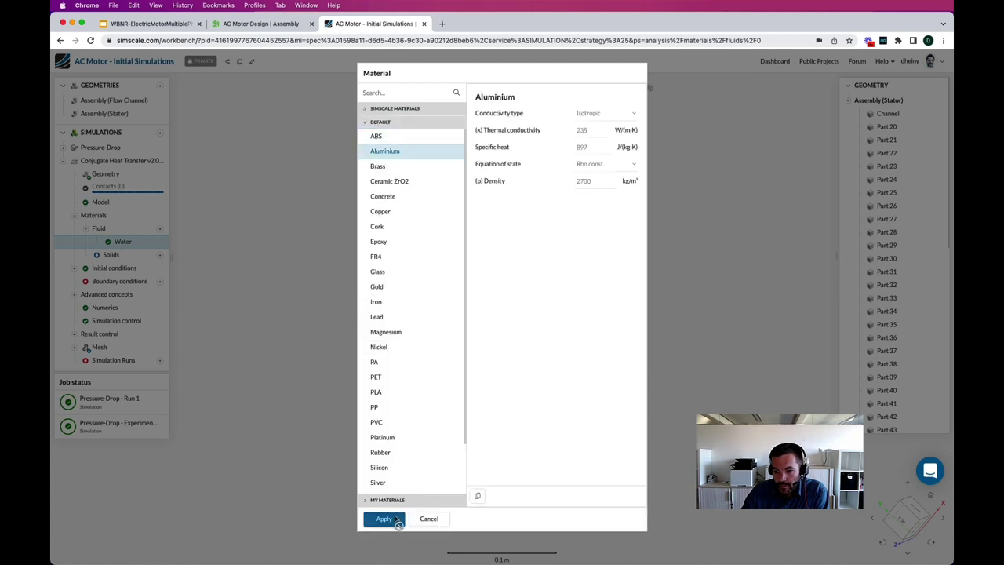
click(383, 518)
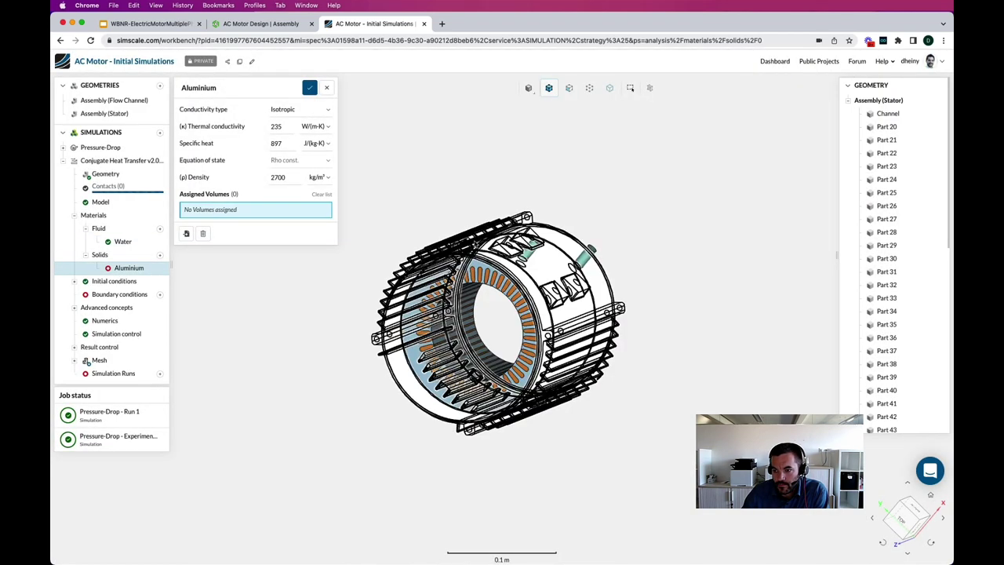
click(309, 87)
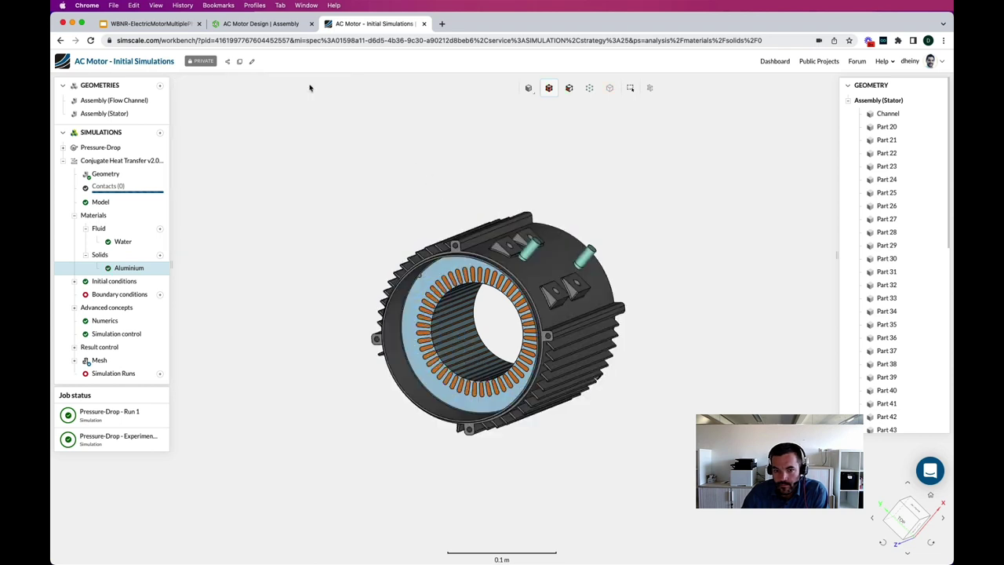
Add Steel from the default library as a second solid material and assign its volume.
click(160, 255)
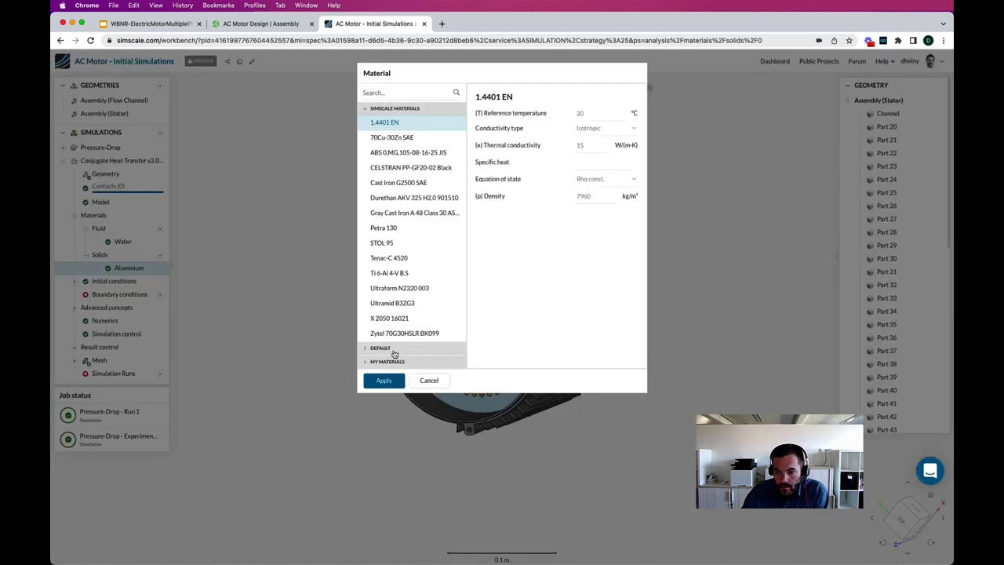
scroll(394, 457, down, 2)
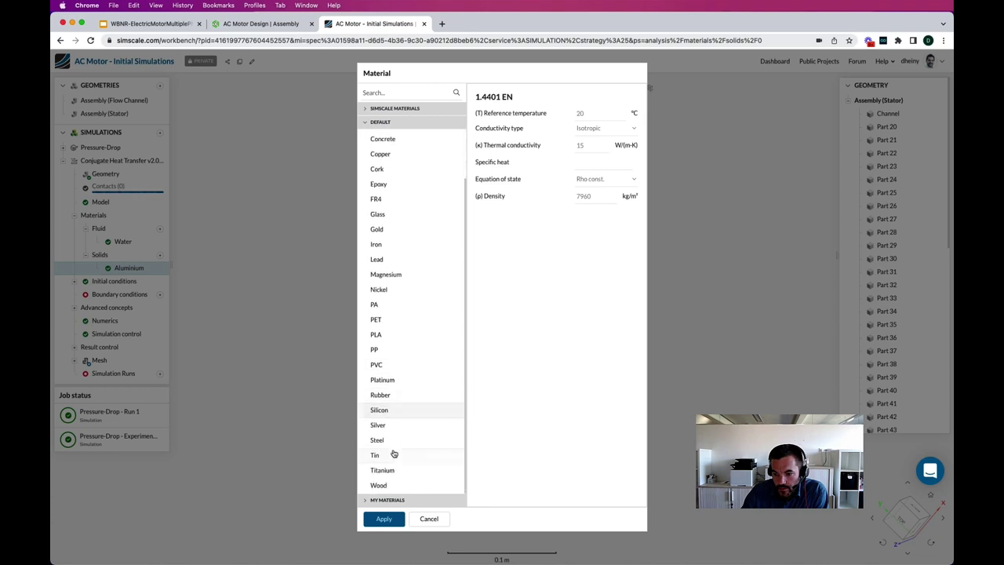
click(390, 444)
click(382, 516)
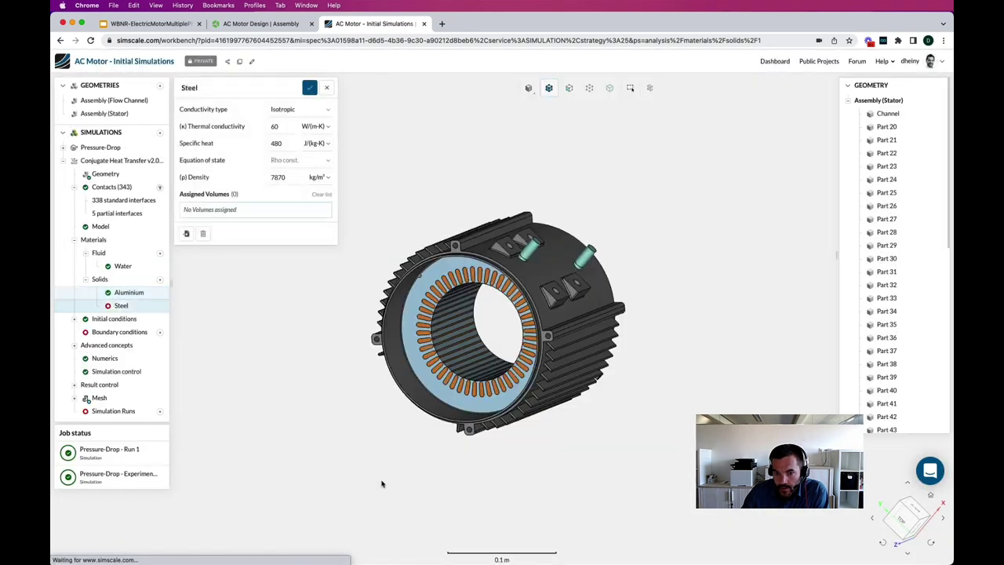
click(310, 88)
Add Copper from the default library as a third solid material and assign the Stator Winding set to it.
click(160, 279)
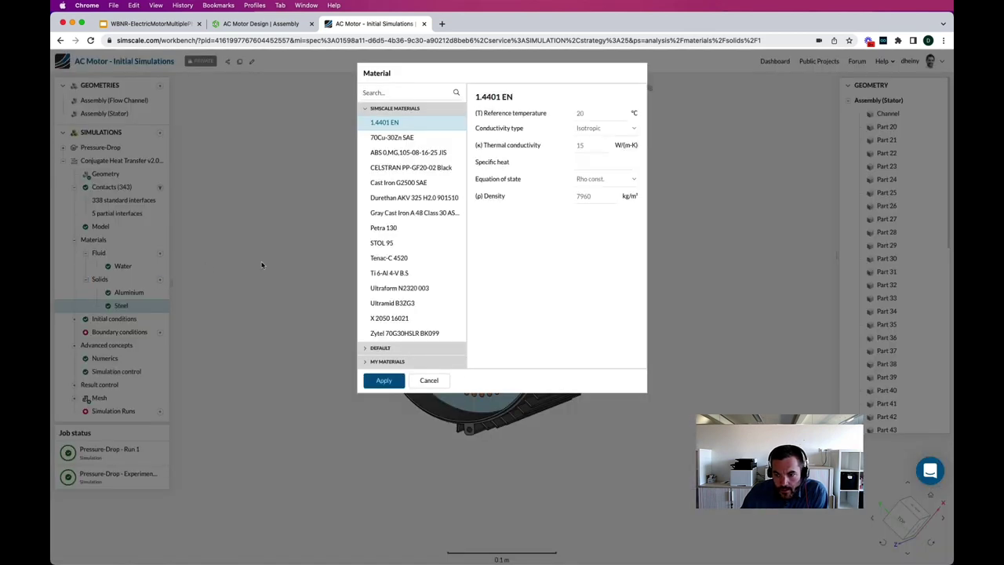
click(381, 350)
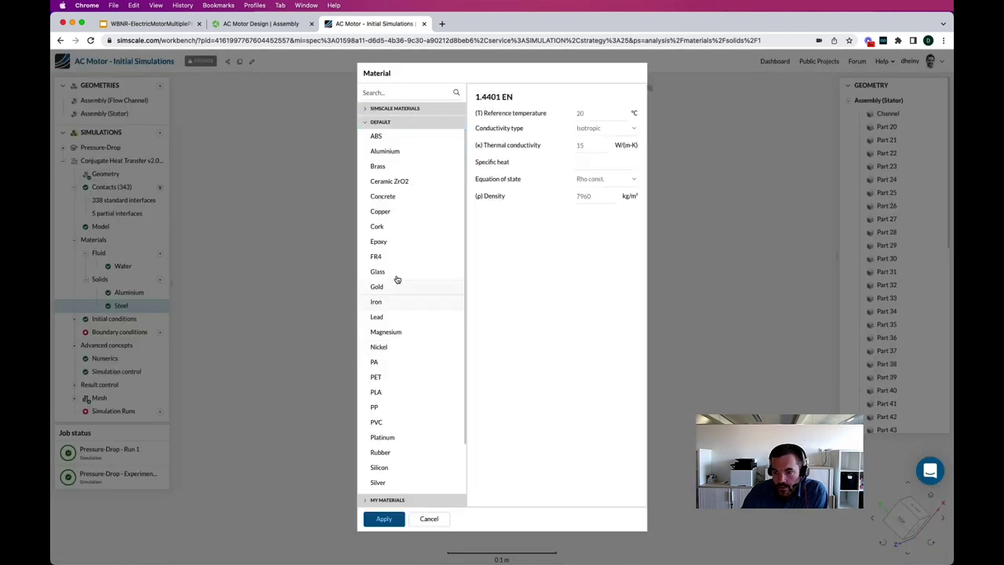
click(394, 211)
click(384, 518)
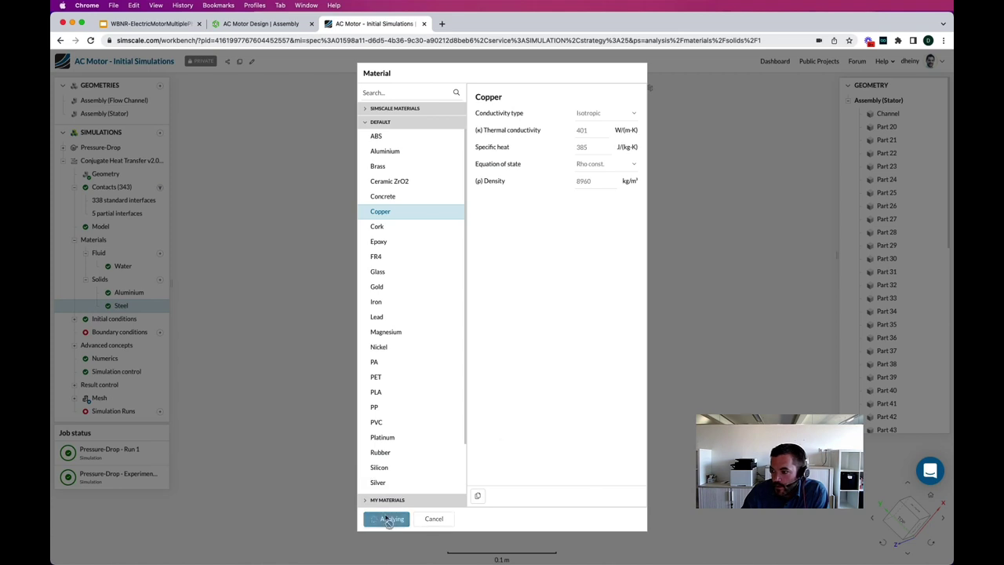
click(850, 102)
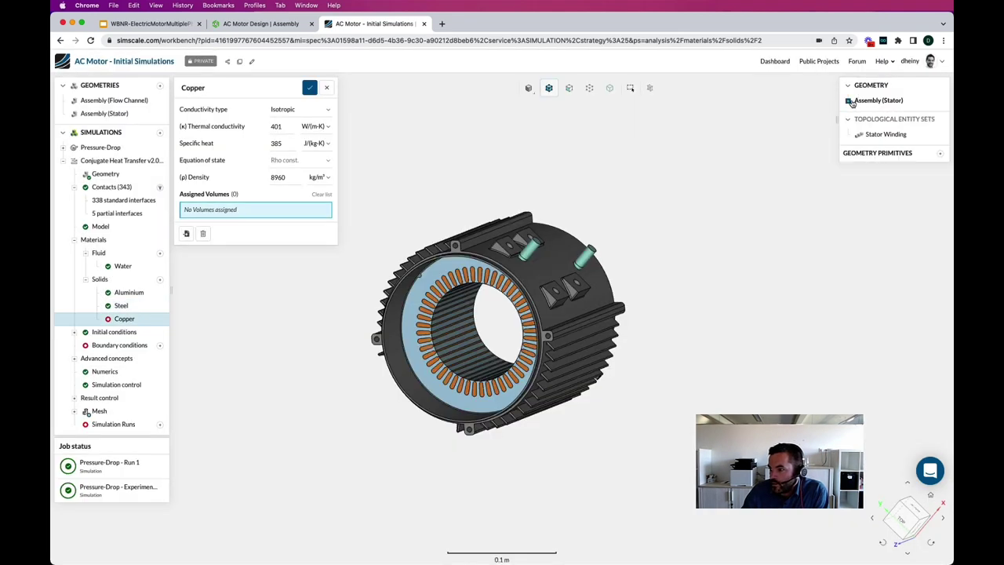
click(885, 134)
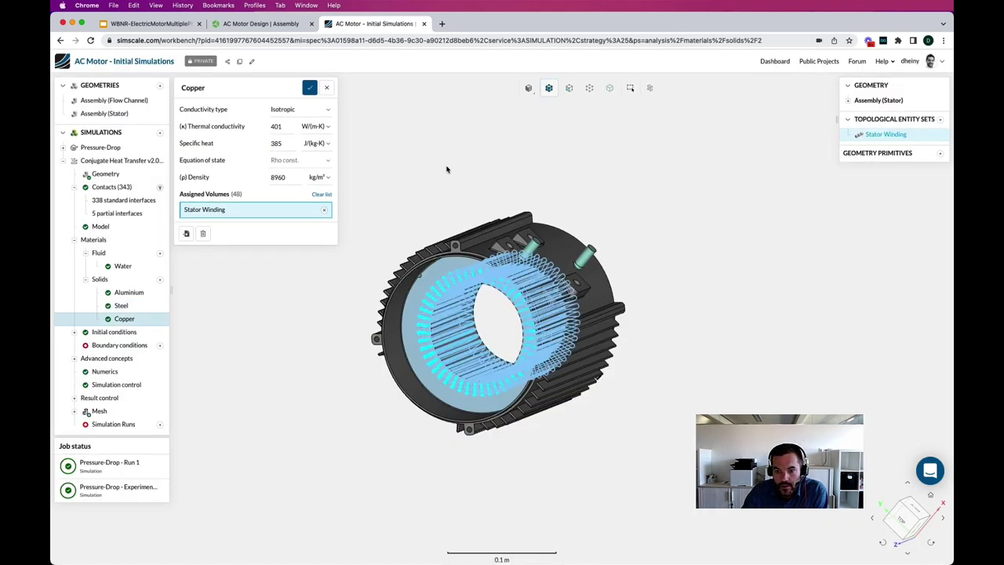
click(309, 88)
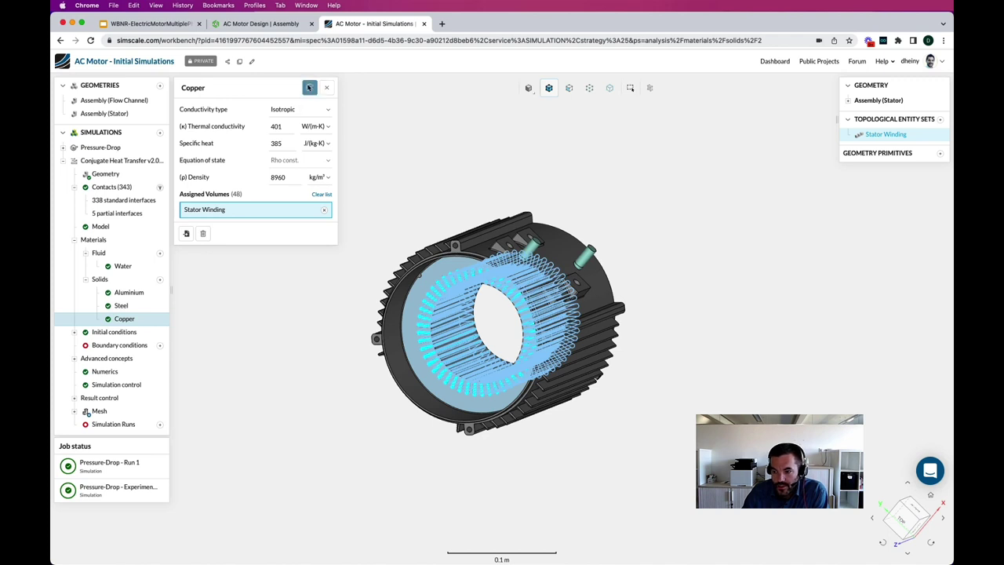
Create a velocity inlet on the end face of the rear channel port, using a volumetric flow rate definition.
drag(396, 178, 224, 352)
click(160, 345)
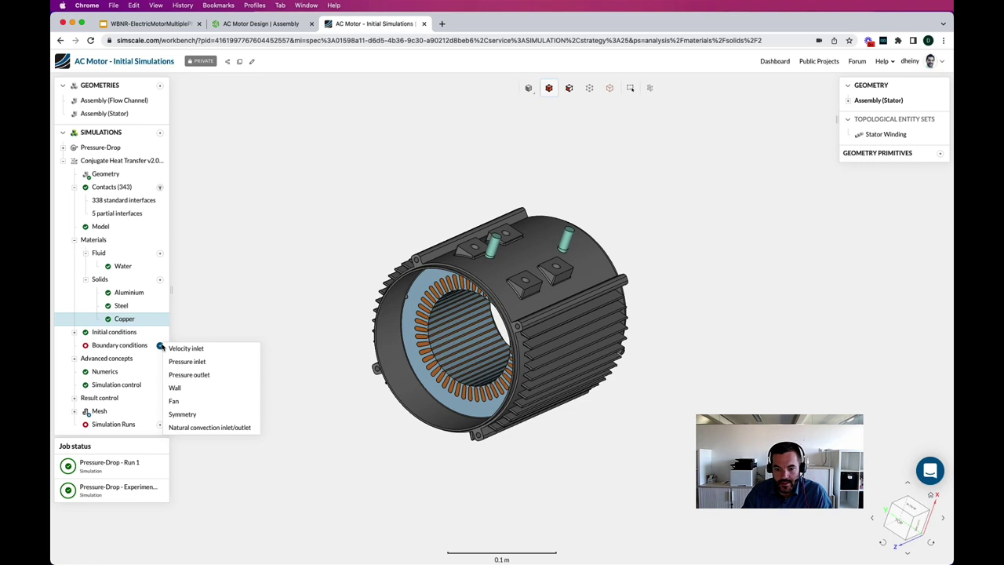
click(195, 350)
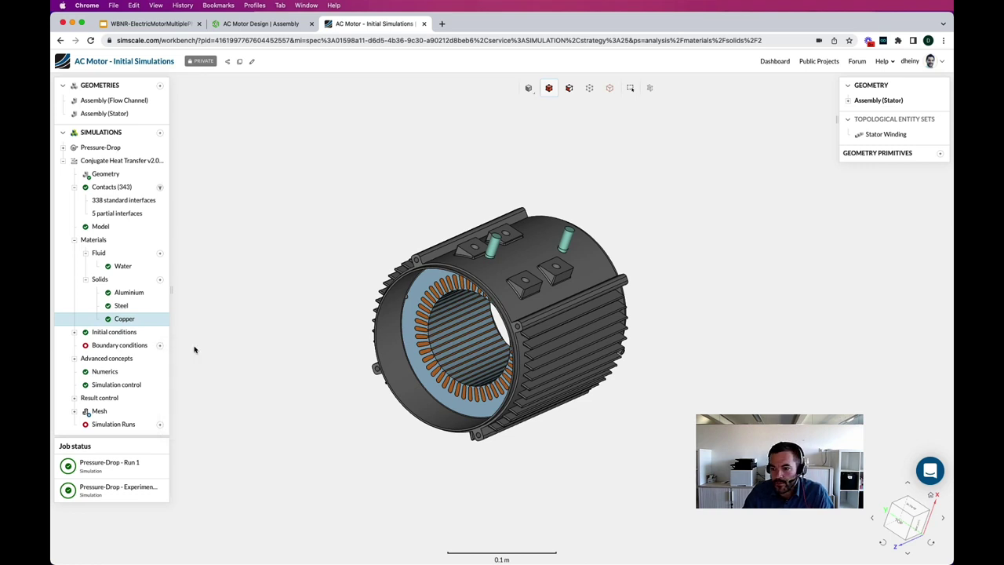
click(573, 232)
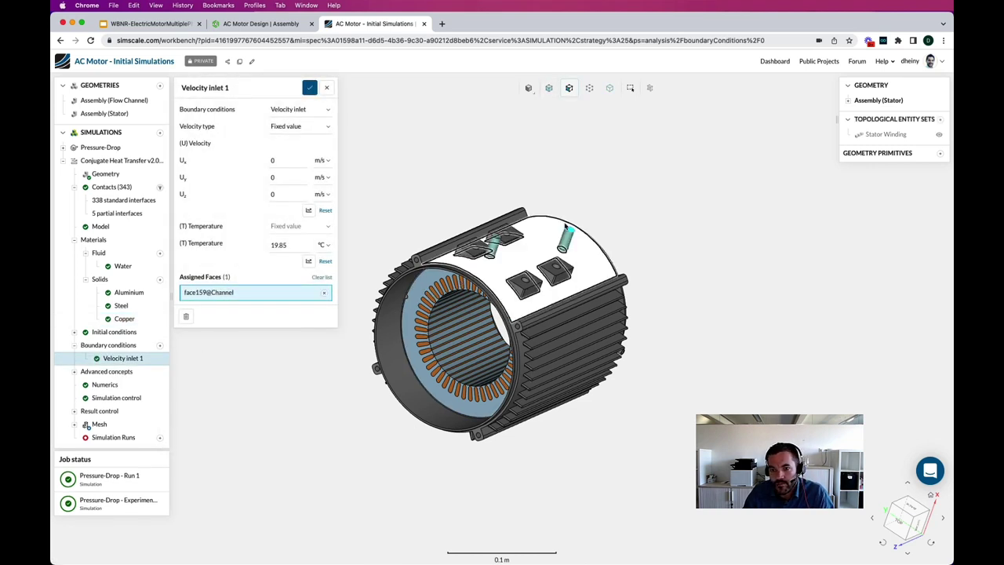
click(317, 130)
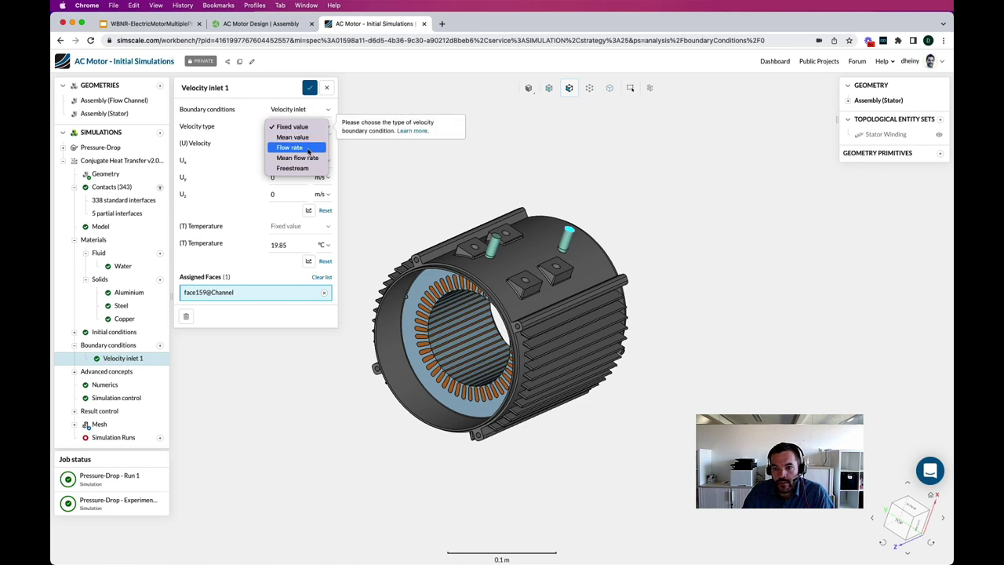
click(301, 148)
click(302, 143)
click(298, 154)
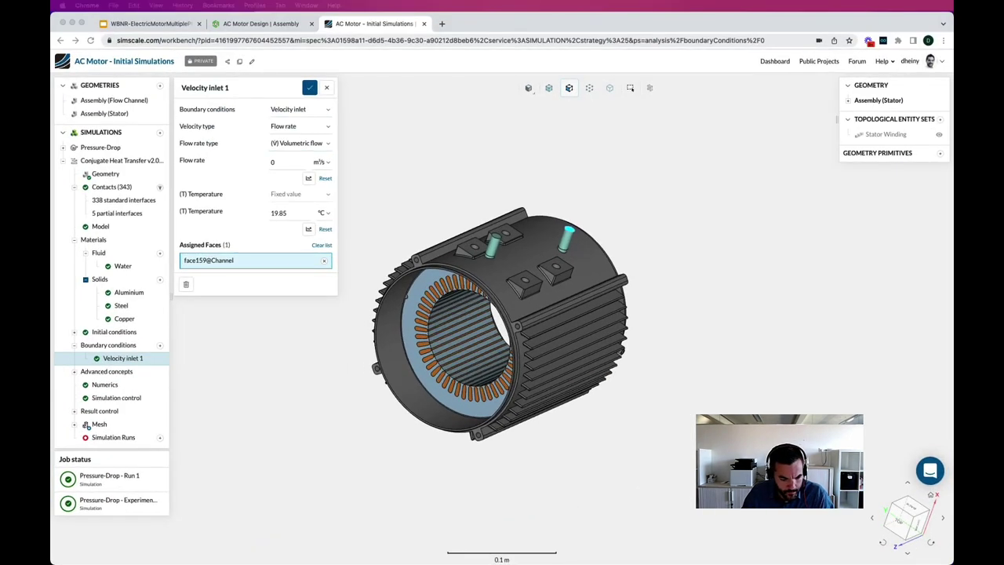
Set the inlet's volumetric flow rate to 8.333e-5 m³/s and its temperature to 20 °C.
click(277, 162)
text(8.333e-5)
click(289, 208)
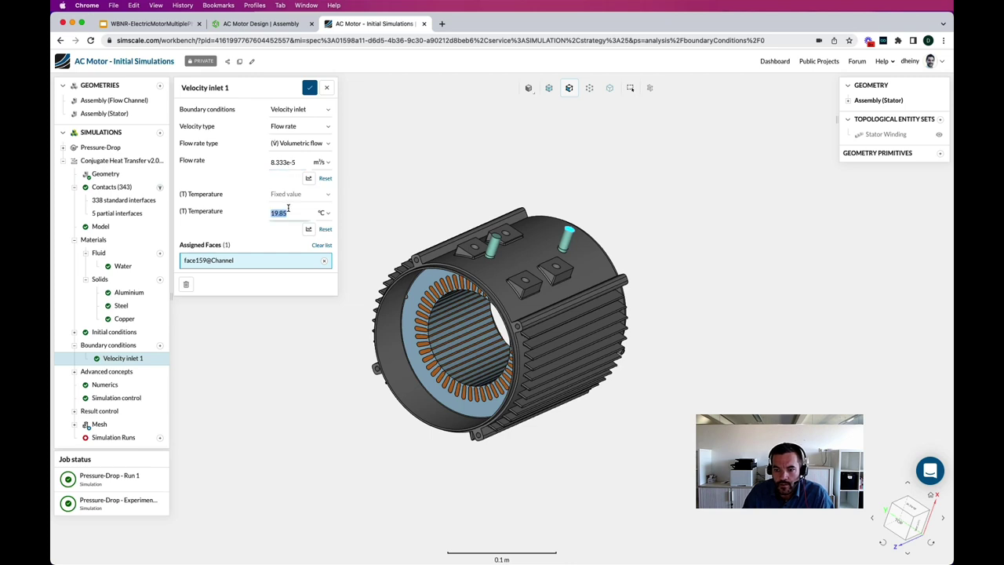
text(20)
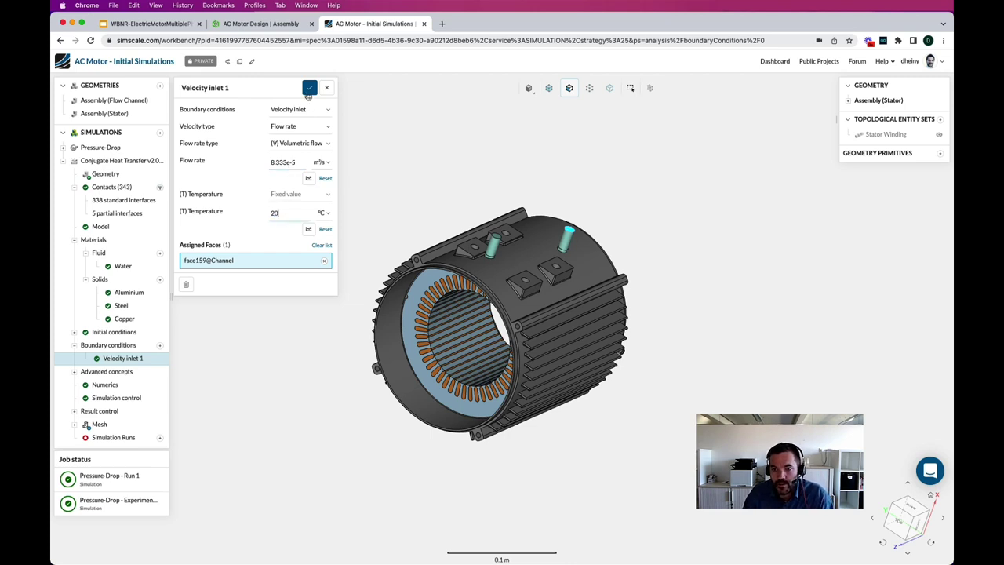
click(309, 88)
Add a fixed-value pressure outlet with 0 Pa gauge pressure on the end face of the front channel port.
click(160, 345)
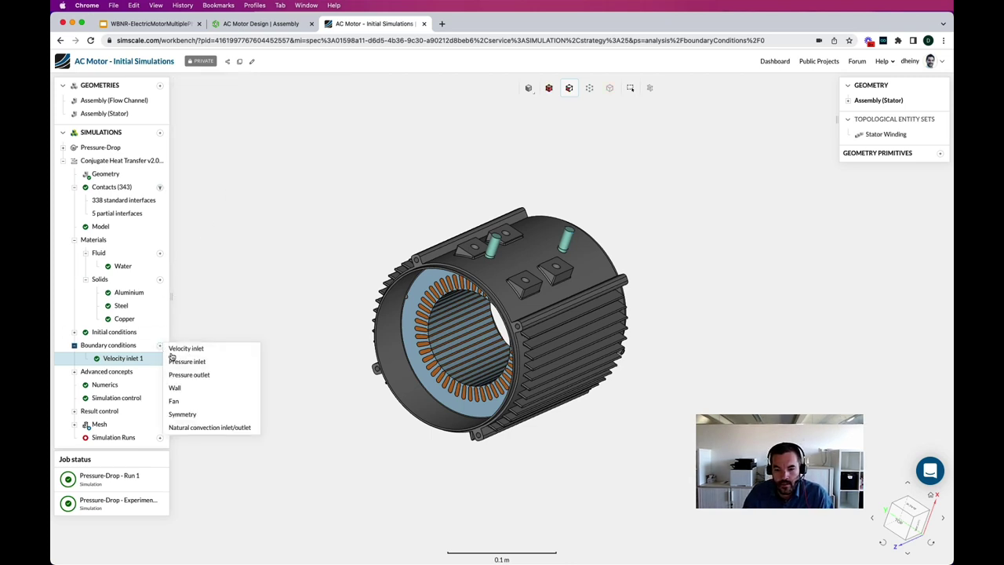
click(192, 372)
click(493, 237)
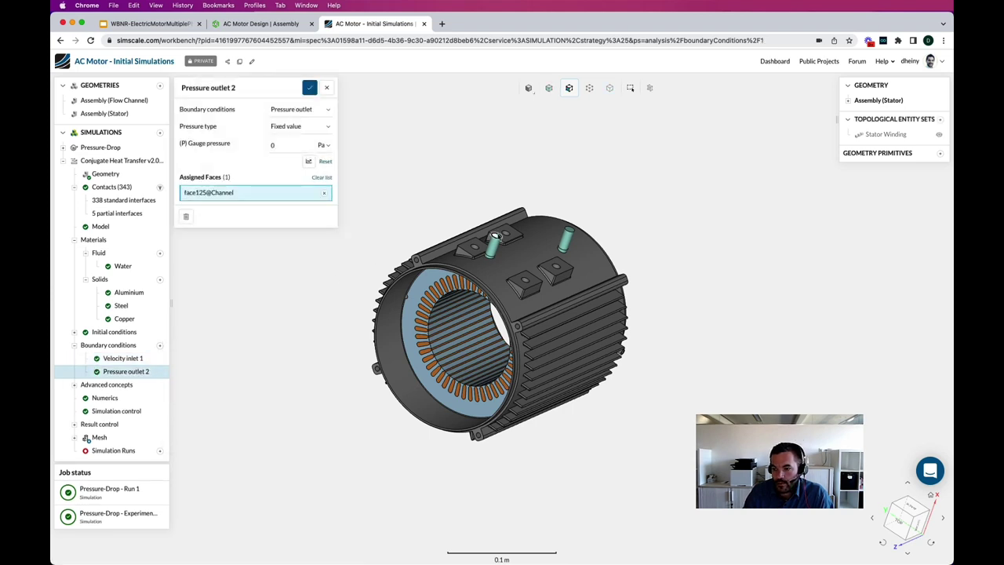
scroll(492, 238, up, 5)
click(310, 89)
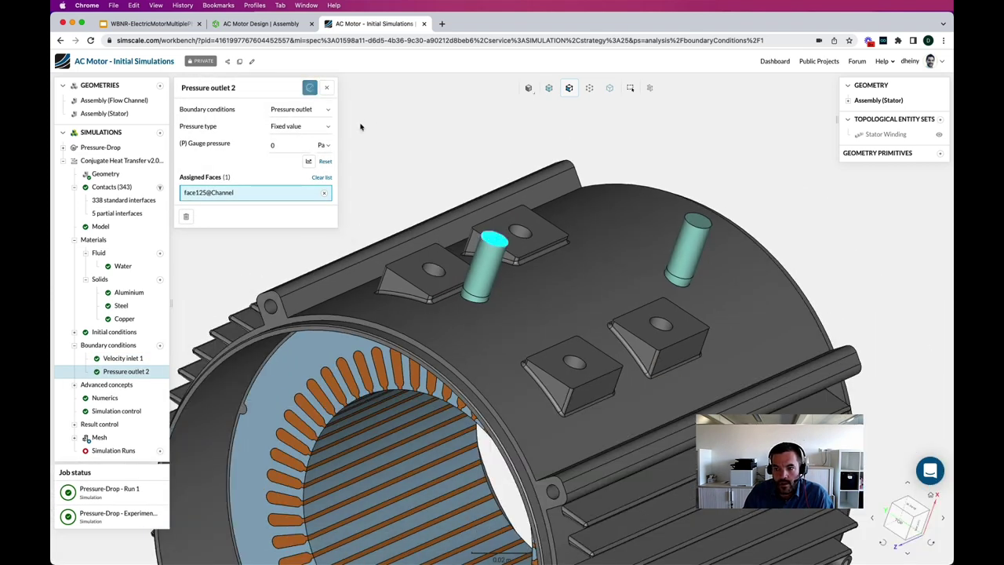
Add an absolute power source of 150 W under the advanced concepts and assign it to the Stator Winding set.
scroll(418, 159, down, 5)
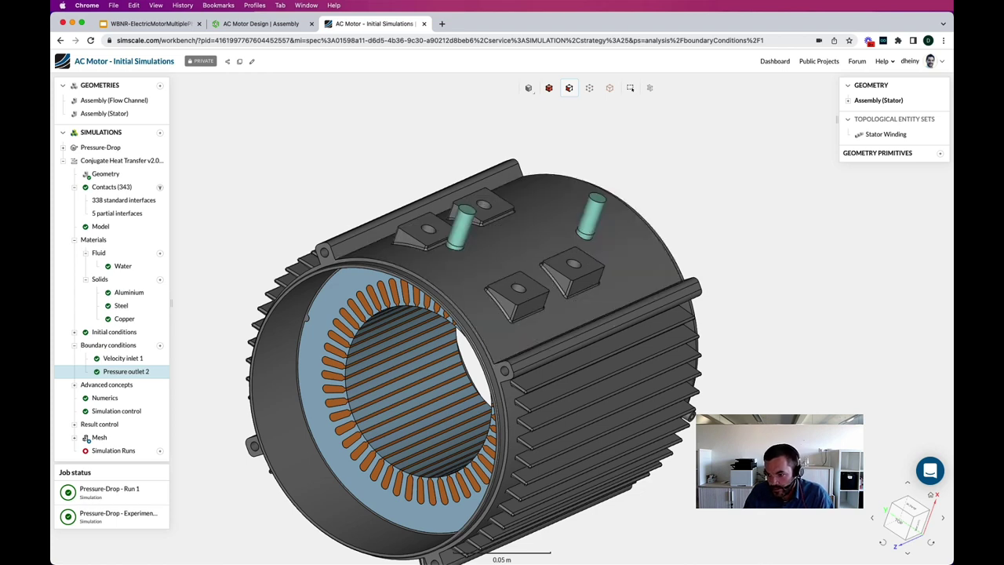
scroll(744, 283, up, 2)
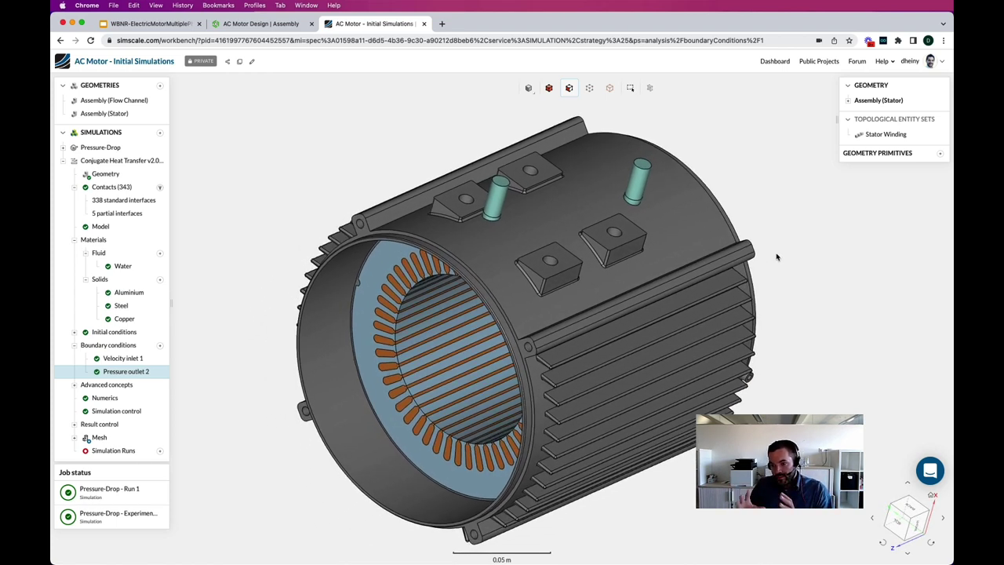
drag(777, 257, 789, 289)
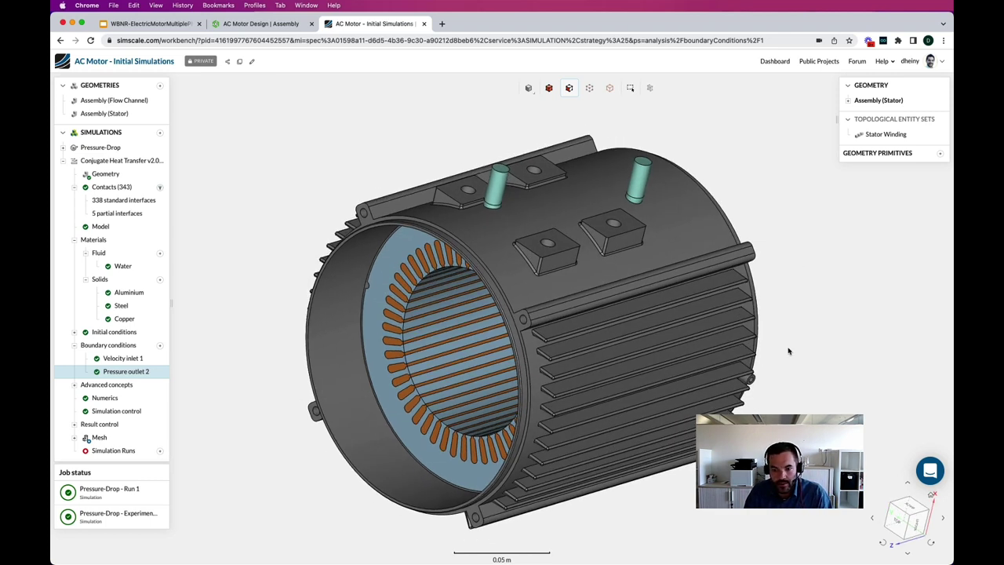
click(130, 386)
click(161, 412)
click(181, 417)
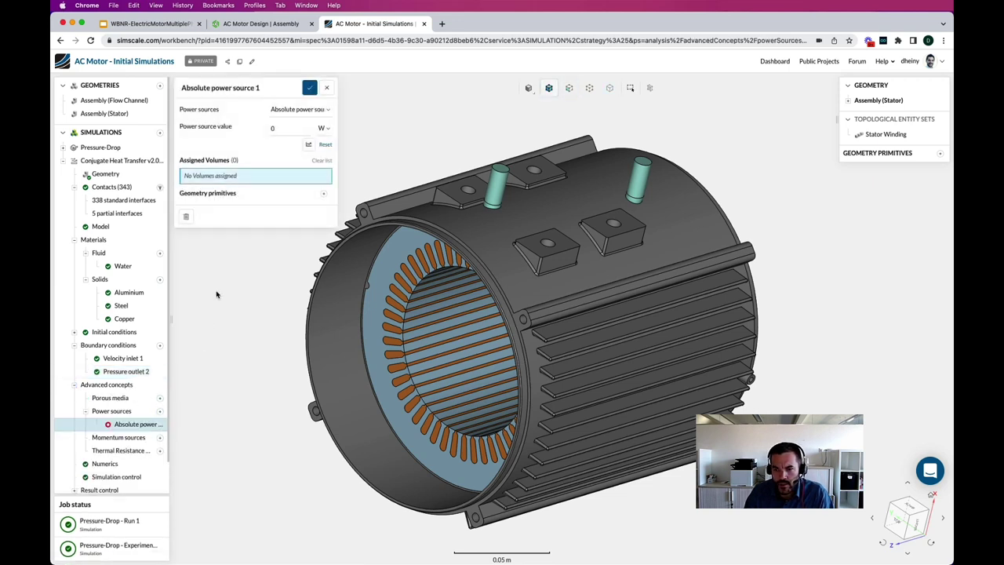
click(280, 131)
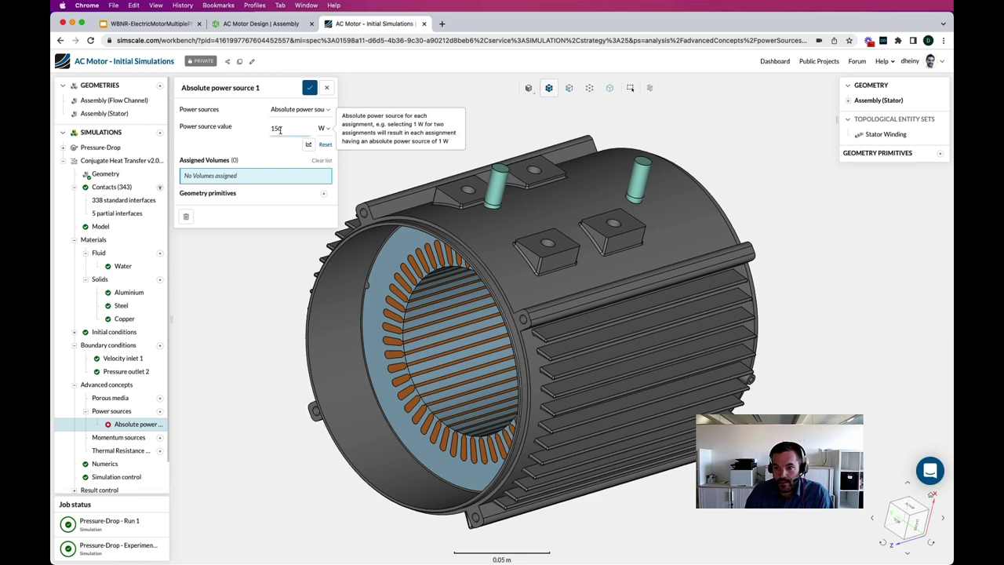
click(874, 134)
click(312, 88)
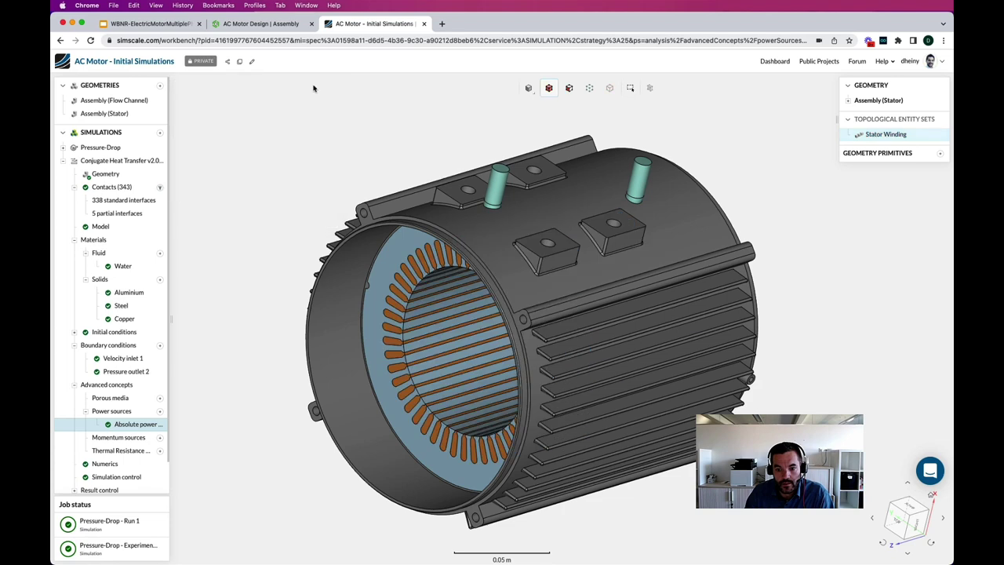
Set the model's gravity to -9.81 m/s² in the x direction.
click(101, 225)
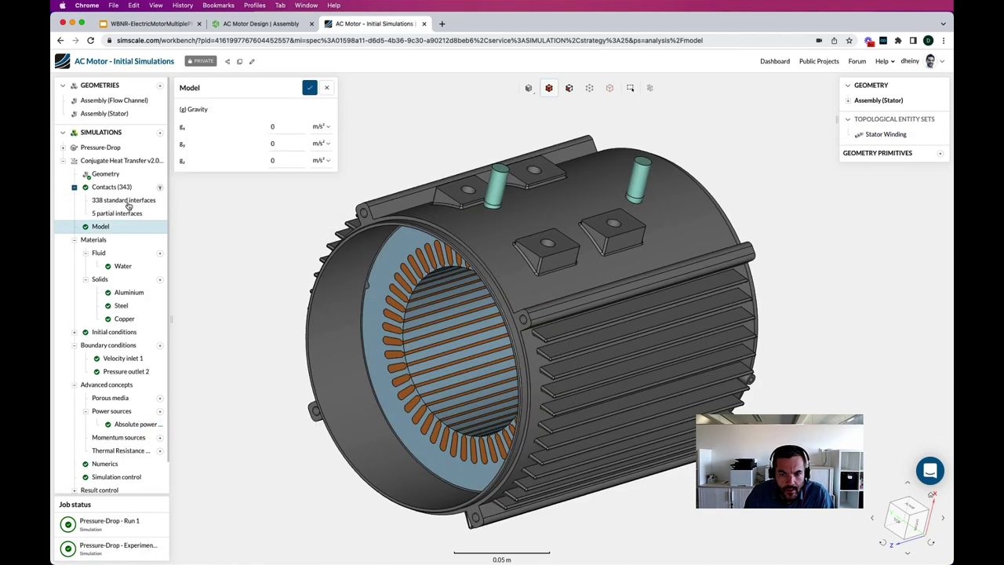
drag(418, 136, 378, 155)
click(276, 123)
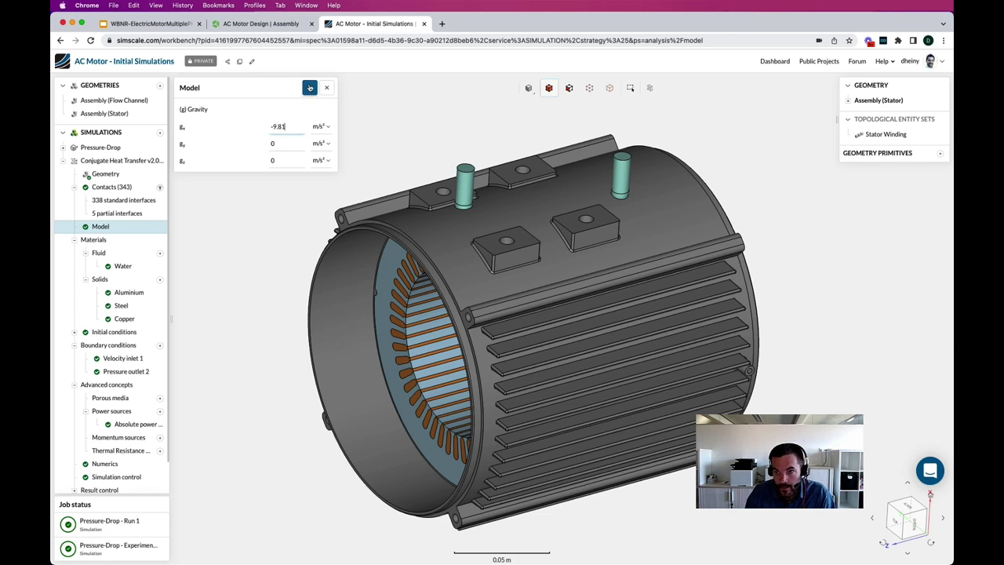
click(310, 87)
Start a new run of the conjugate heat transfer simulation with the suggested name Run 1.
scroll(142, 454, down, 1)
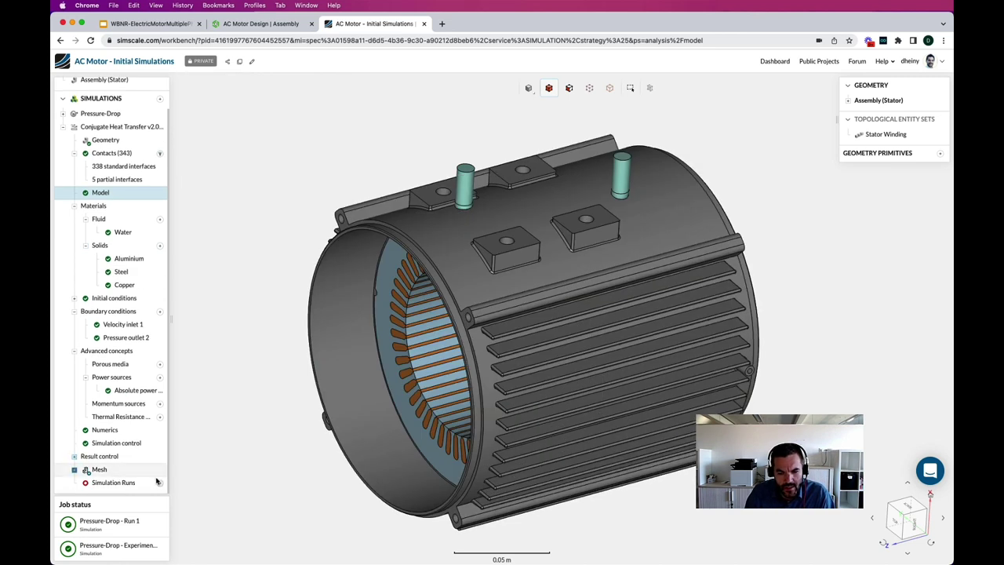
click(159, 484)
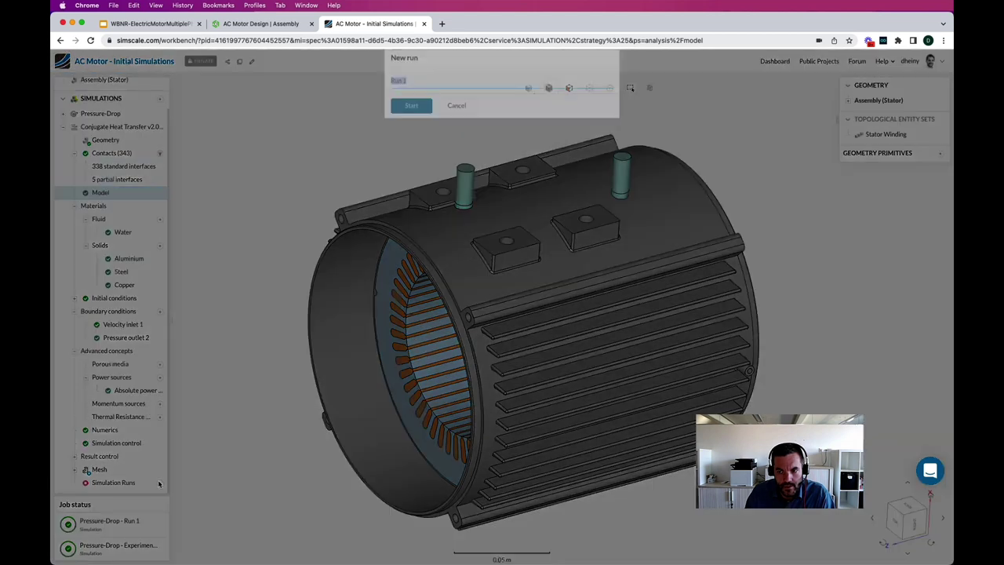
click(412, 157)
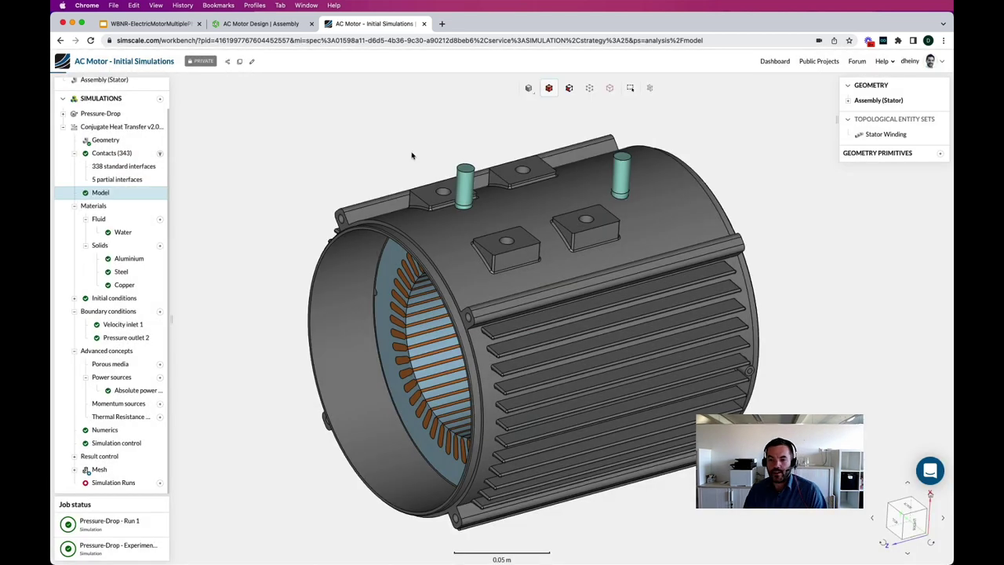
Display the stator assembly with translucent surfaces and examine the cooling channel and windings inside the housing.
scroll(400, 141, down, 5)
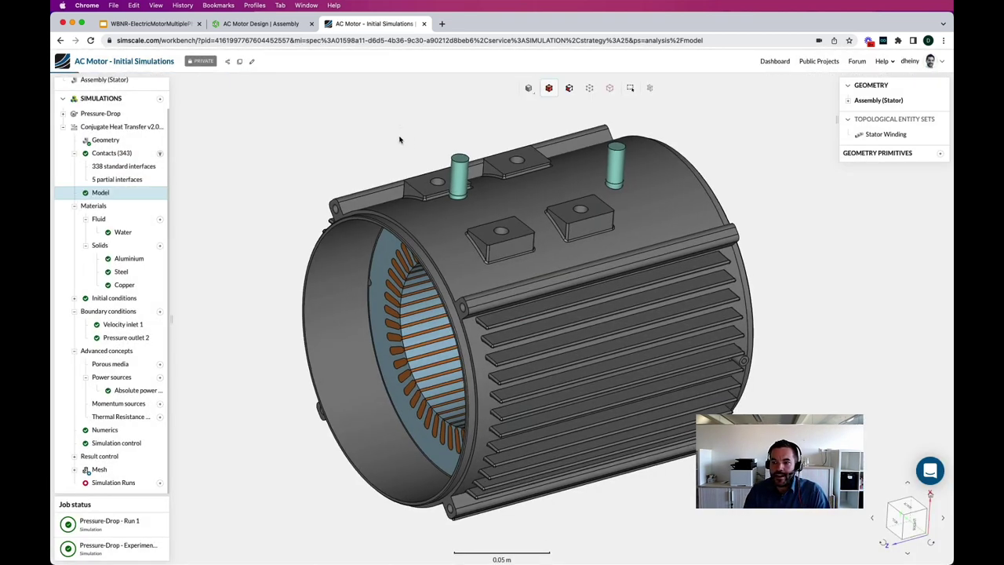
scroll(403, 164, up, 2)
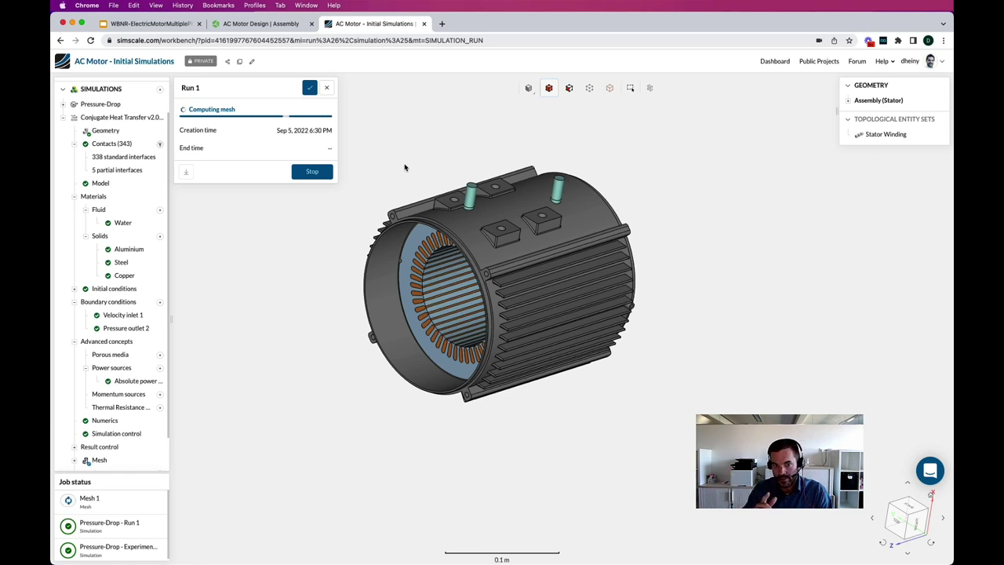
scroll(416, 152, up, 5)
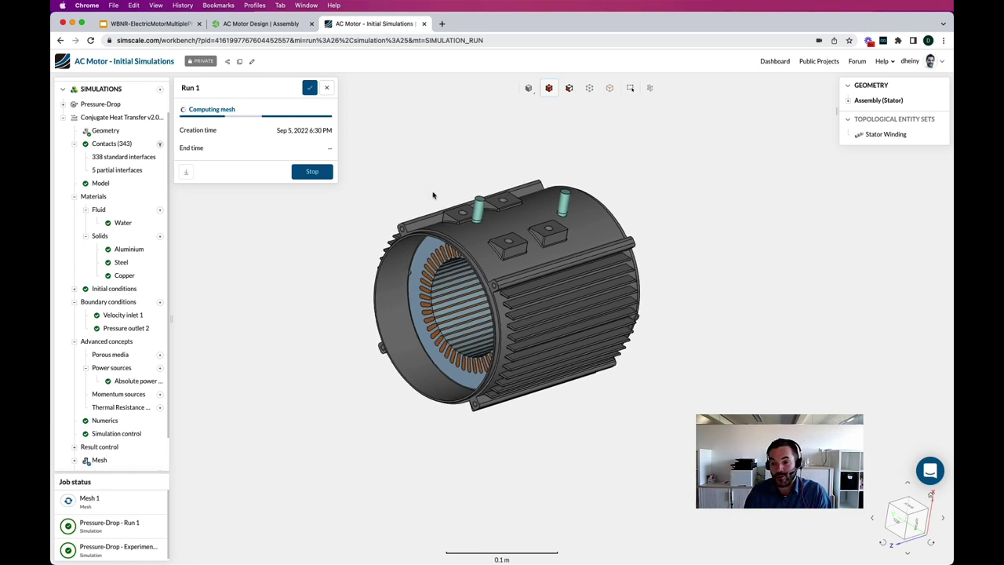
scroll(432, 195, down, 3)
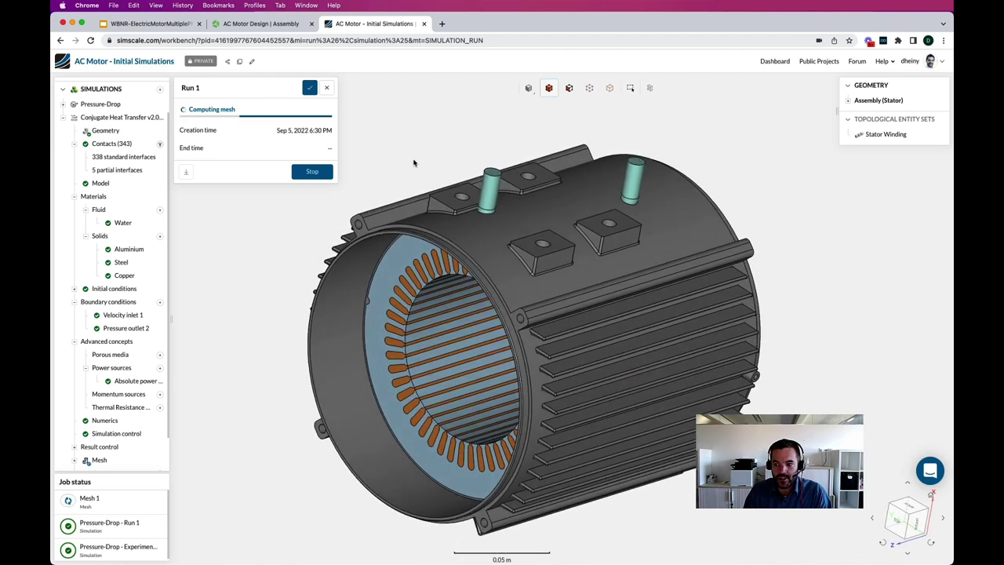
click(528, 88)
click(529, 144)
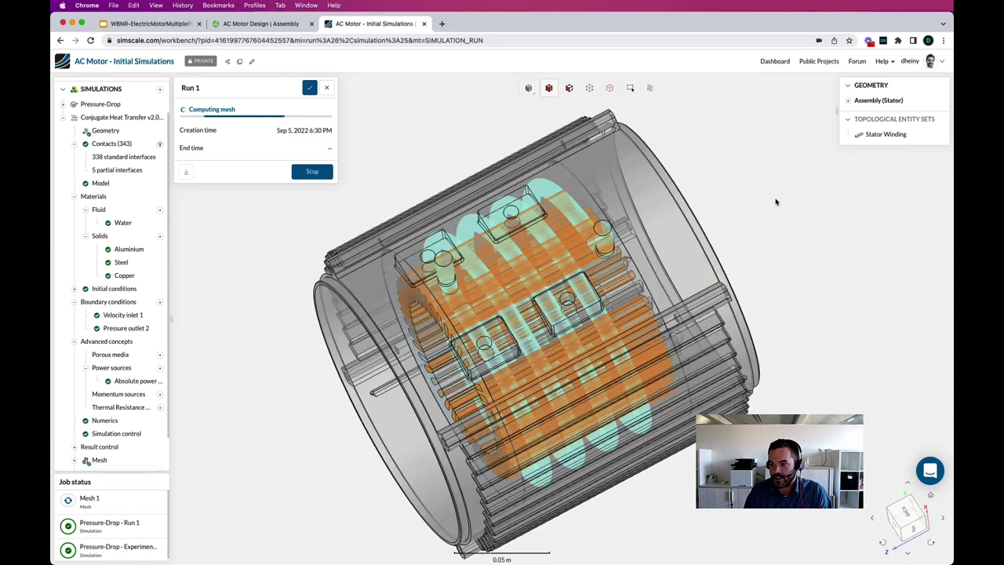
Switch to the AC Motor Design document in Onshape and set the revolutions of Helix 1 to 6.
click(261, 24)
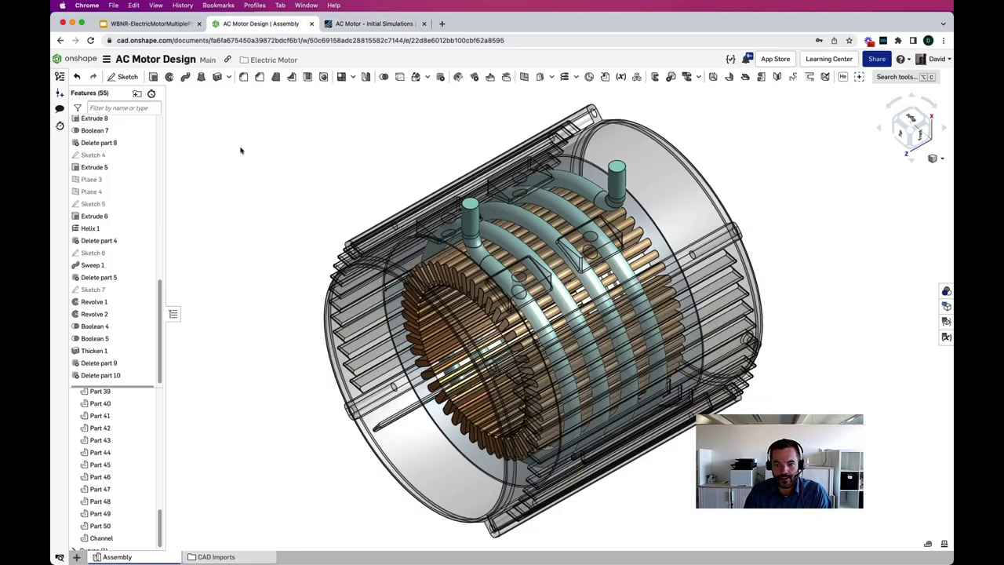
click(125, 228)
double_click(122, 229)
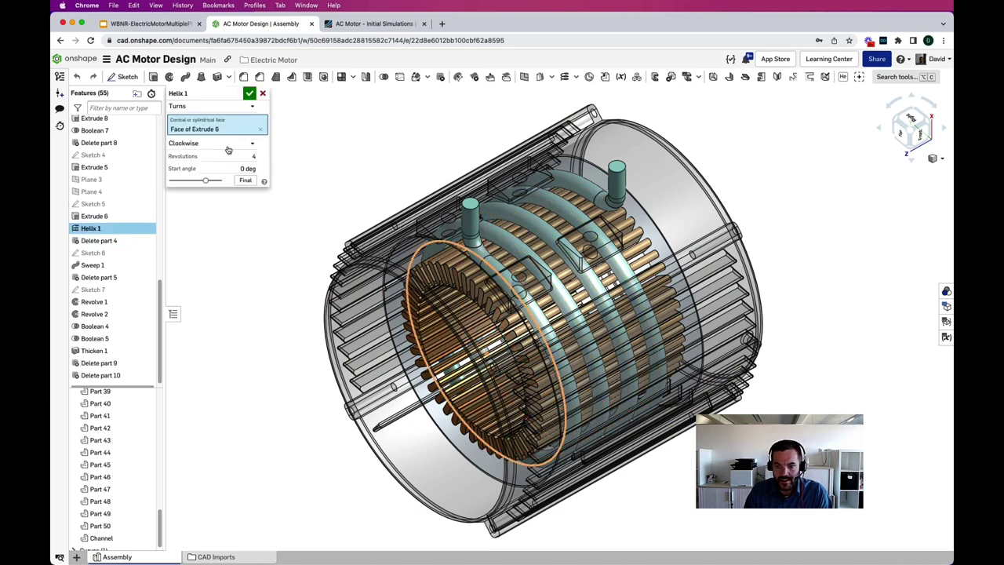
text(6)
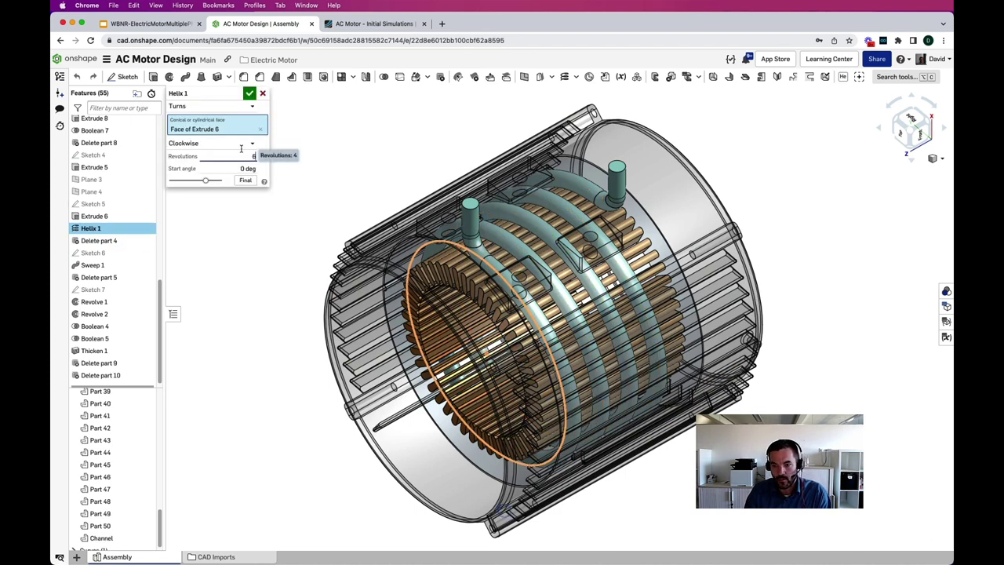
click(249, 94)
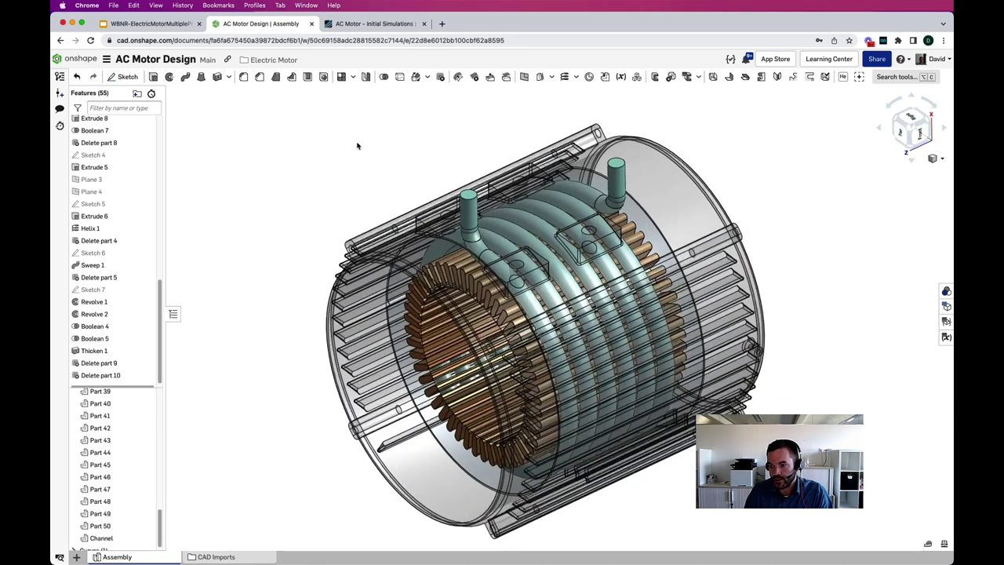
drag(356, 181, 331, 169)
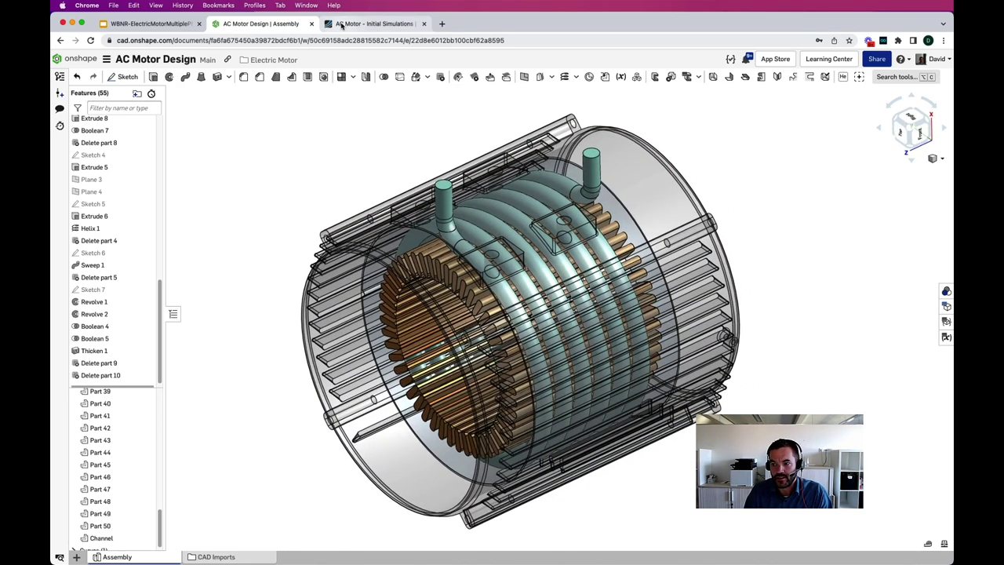
Switch back to the AC Motor - Initial Simulations project in SimScale and rename the stator geometry as Assembly (Stator 4 Passes).
click(341, 24)
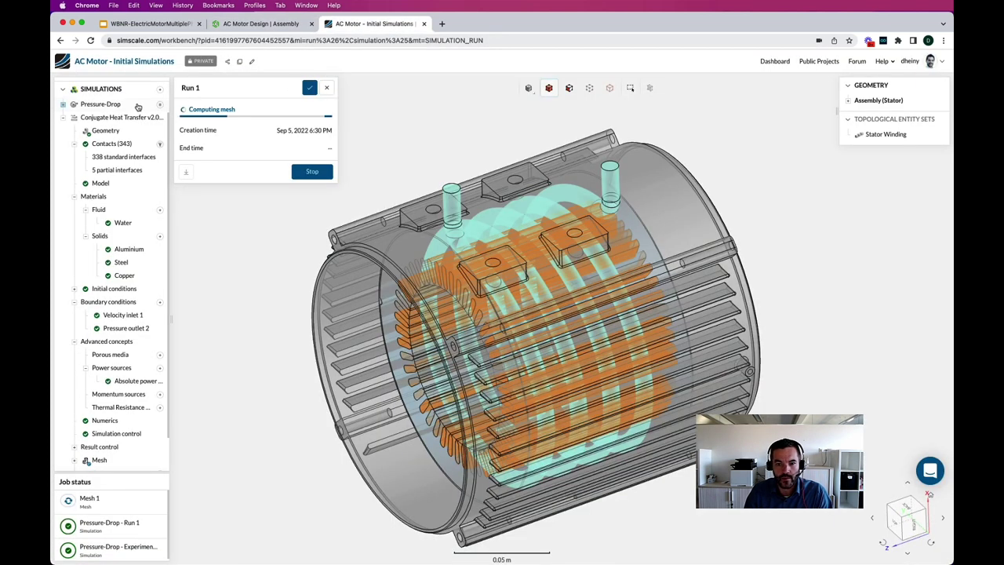
click(113, 91)
click(117, 113)
click(237, 87)
click(235, 87)
text(4)
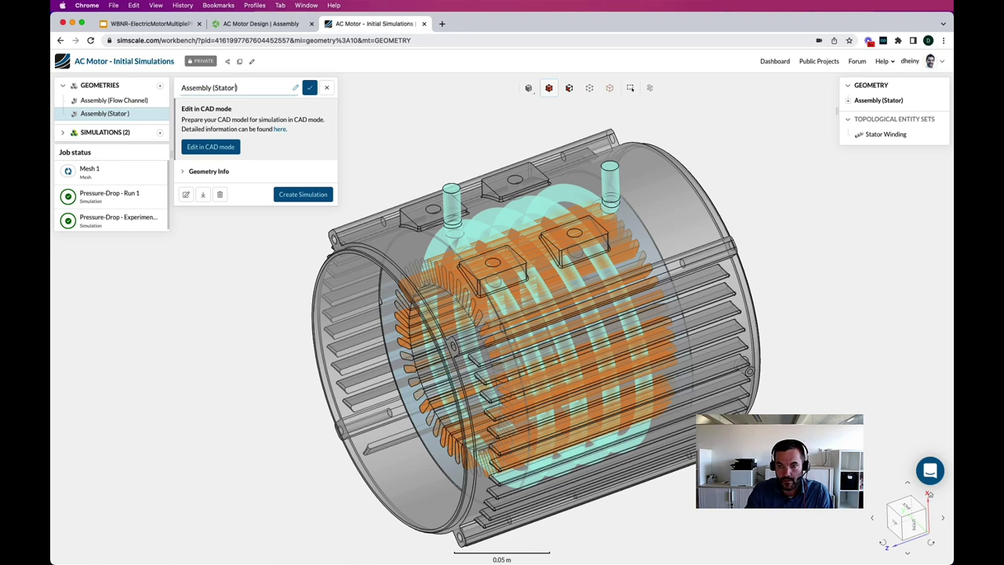
text( Passes)
key(Return)
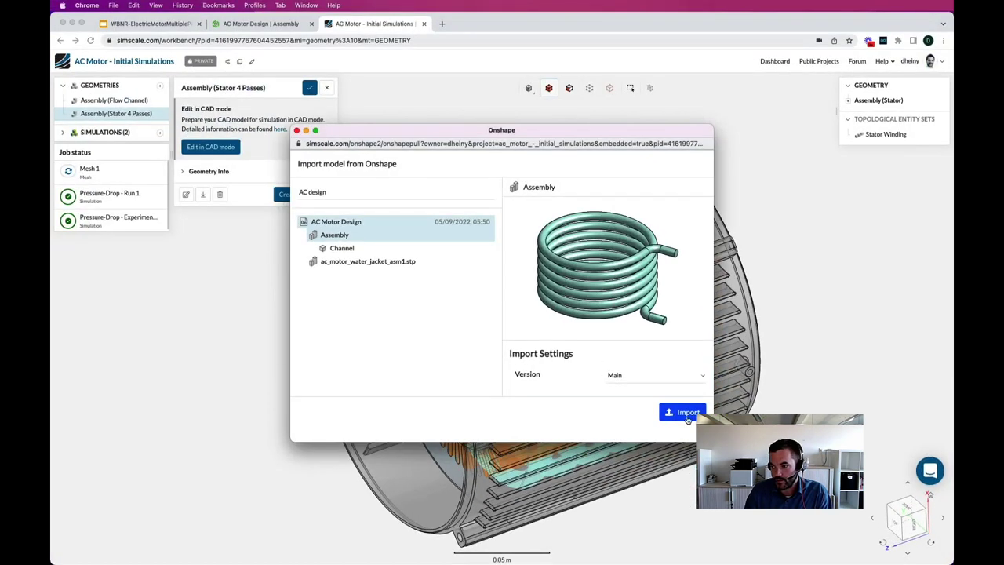
Import the modified AC Motor Design assembly from Onshape and rename the new geometry as Assembly (Stator 6 Passes).
click(687, 414)
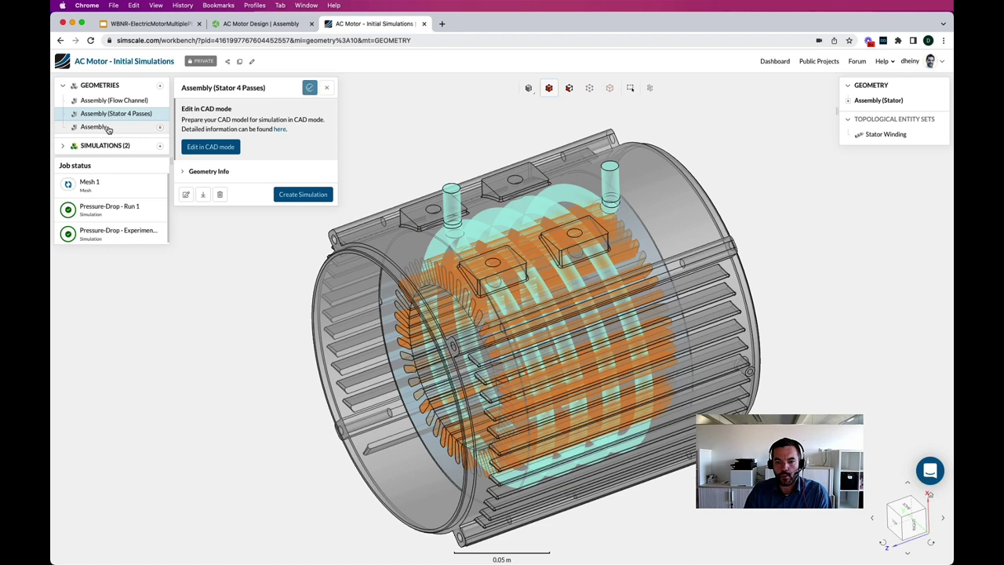
click(108, 127)
click(218, 88)
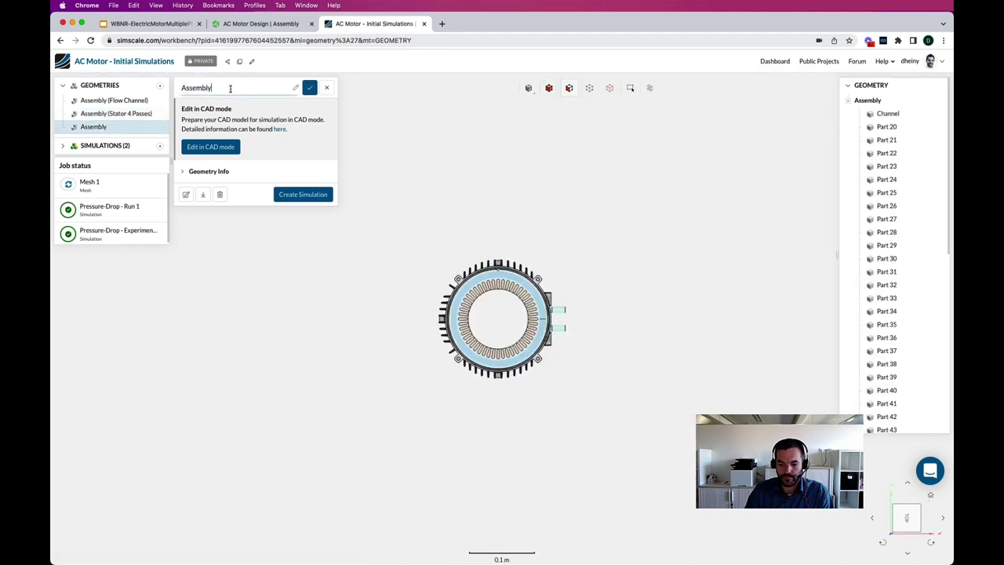
text((Stator 6 Passes)
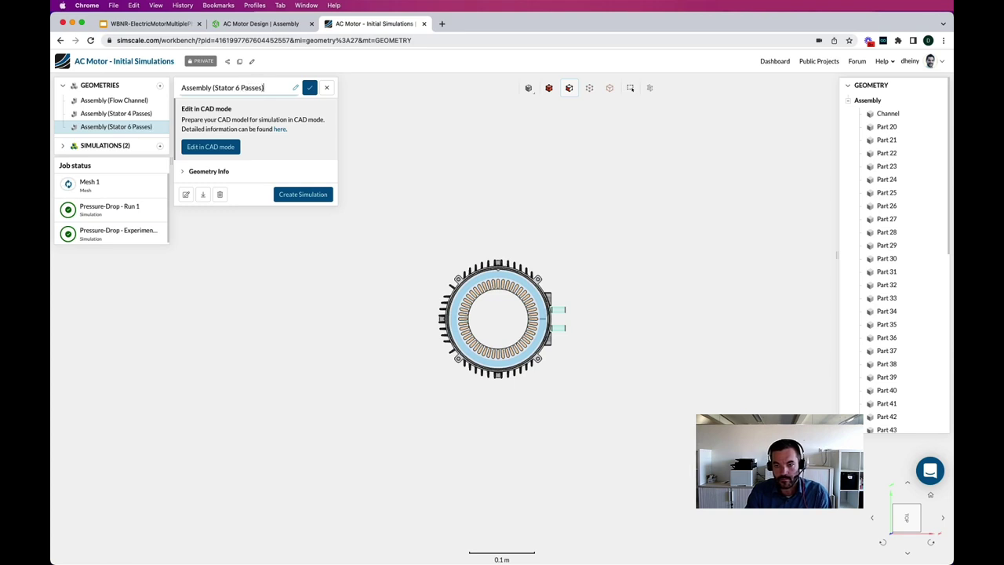
drag(580, 233, 562, 294)
scroll(552, 313, up, 5)
scroll(551, 313, down, 8)
scroll(561, 295, up, 6)
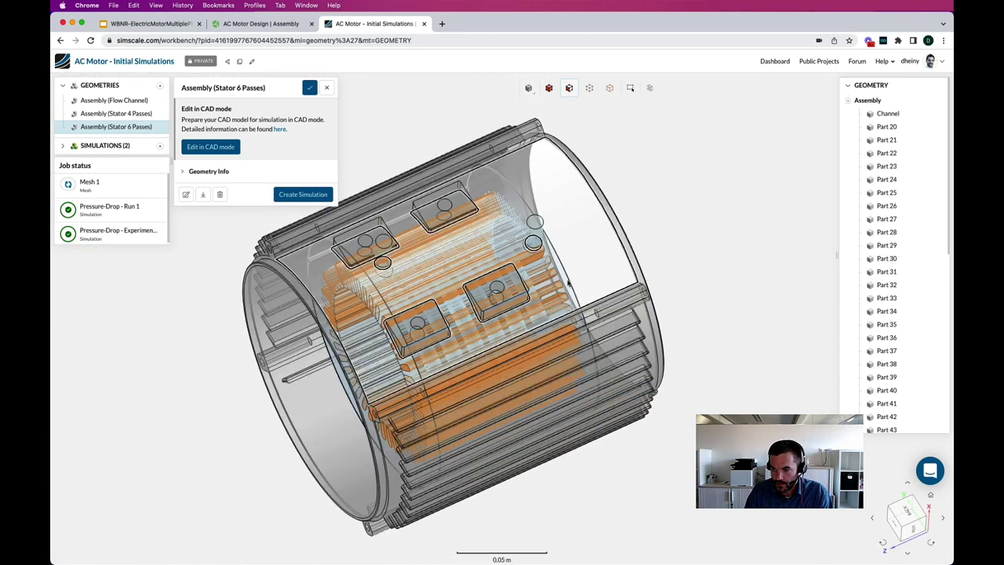
Rename the conjugate heat transfer simulation as Thermal - 4 Passes.
click(111, 145)
click(113, 174)
double_click(112, 175)
text(Thermal)
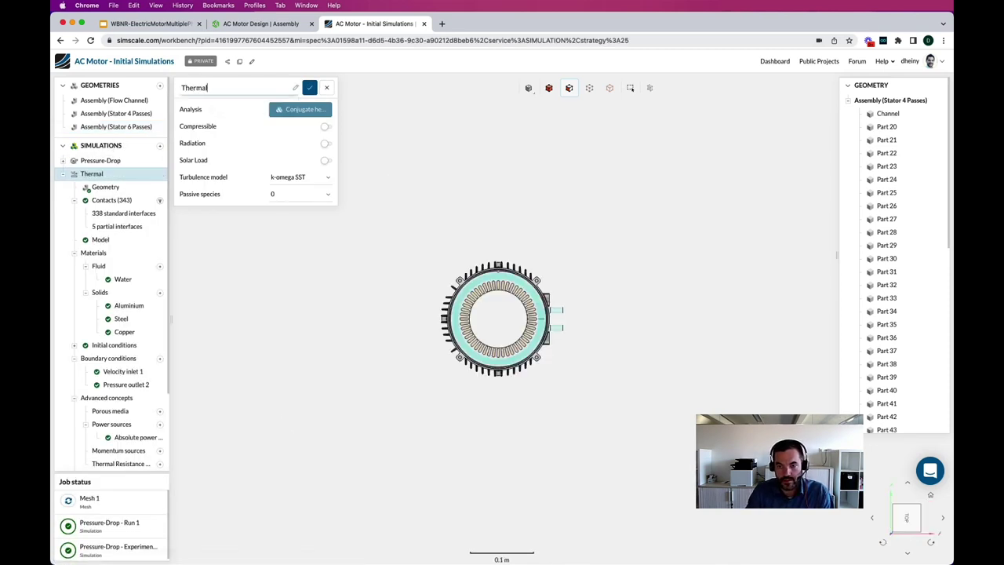
text( - 4 Passes)
key(Return)
Duplicate the conjugate heat transfer simulation and name the copy Thermal - 6 Passes.
right_click(161, 173)
click(175, 178)
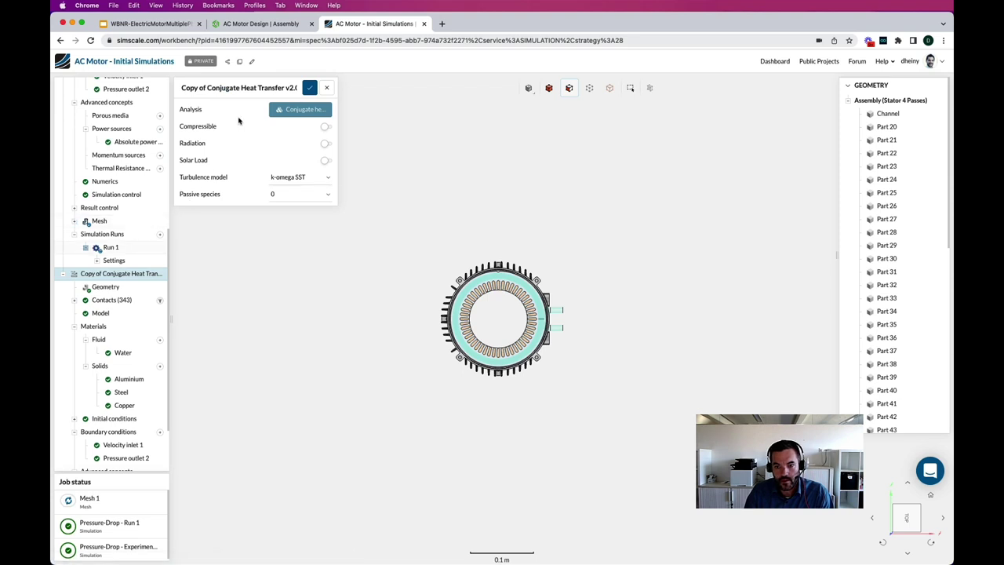
double_click(245, 88)
text(Thermal - 6)
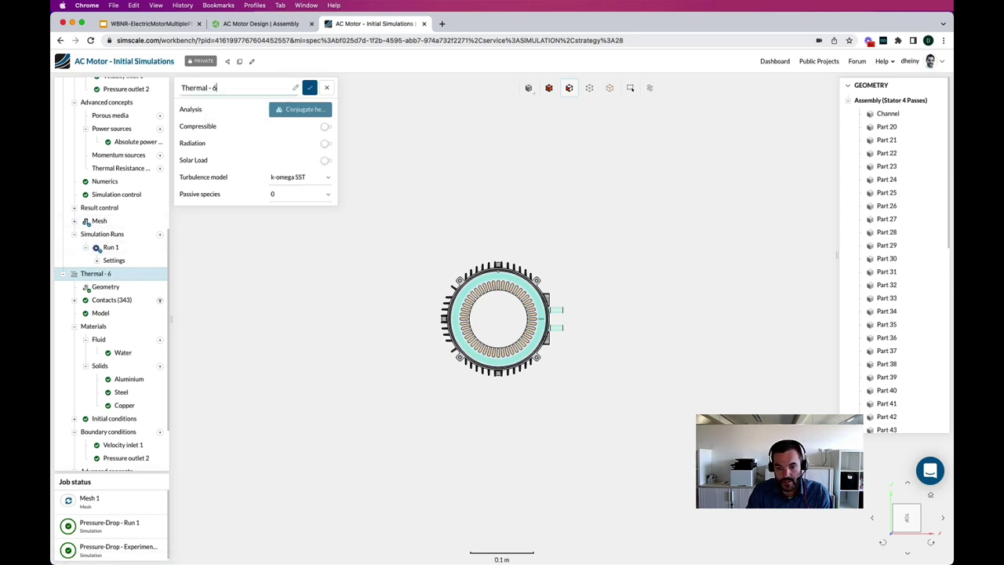
text( Passes)
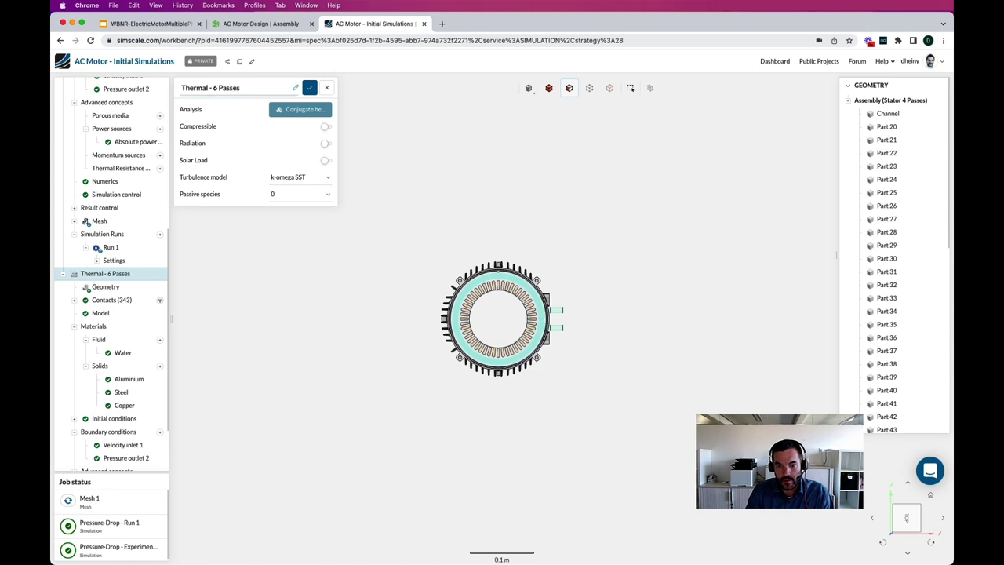
Change the simulation domain of Thermal - 6 Passes to the Assembly (Stator 6 Passes) geometry.
click(107, 287)
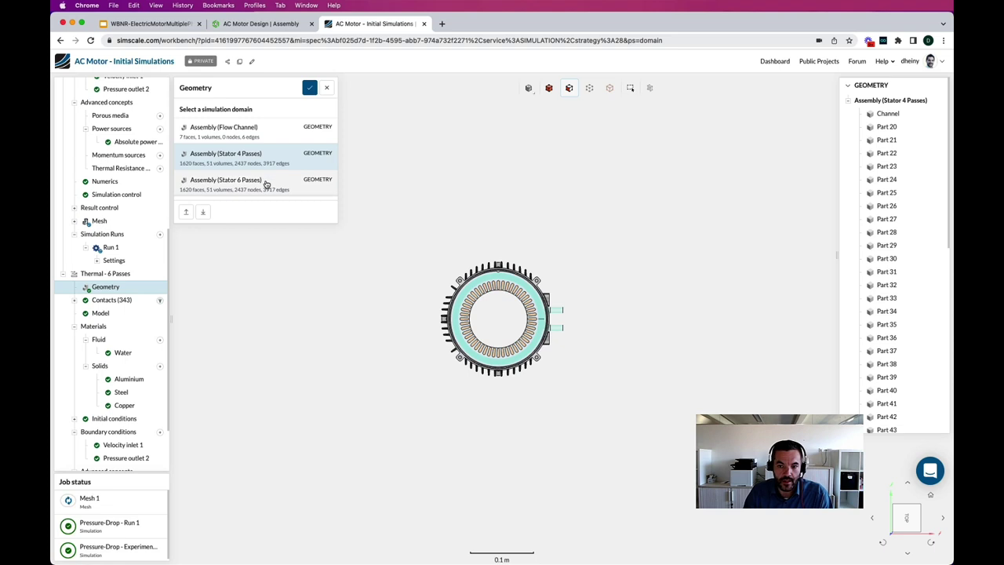
click(267, 183)
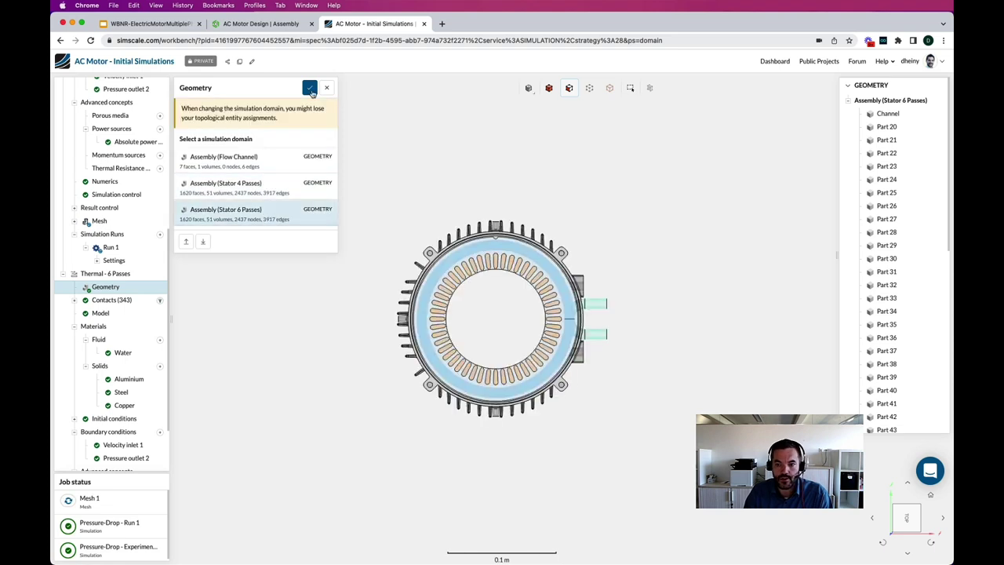
click(311, 87)
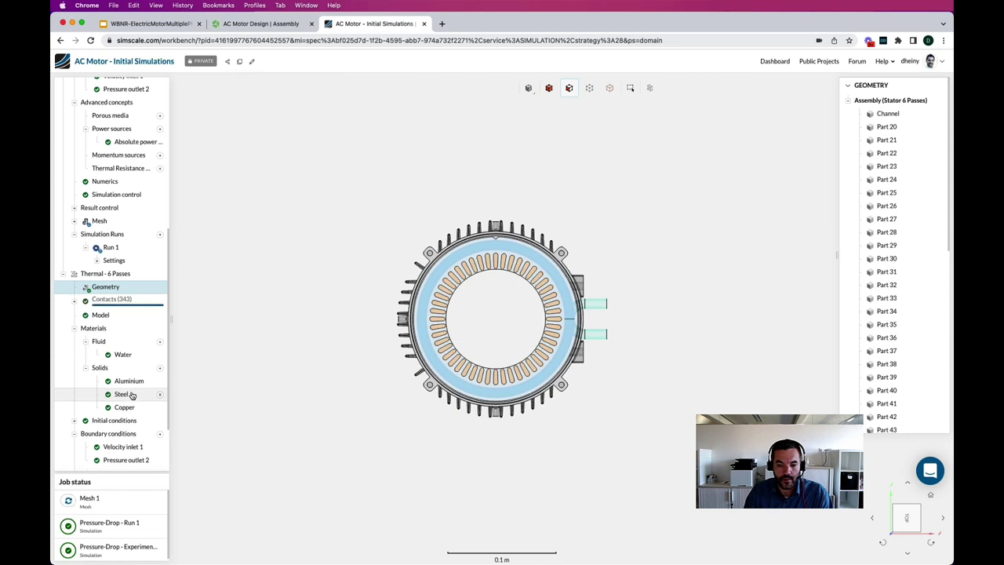
Start a new simulation run named Run 1 for Thermal - 6 Passes.
scroll(131, 394, down, 1)
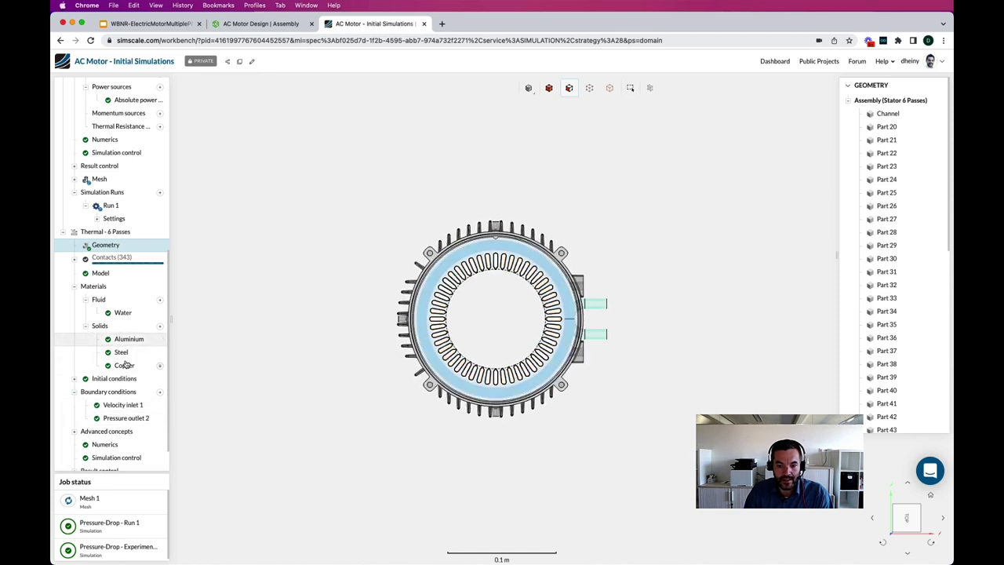
scroll(131, 339, down, 1)
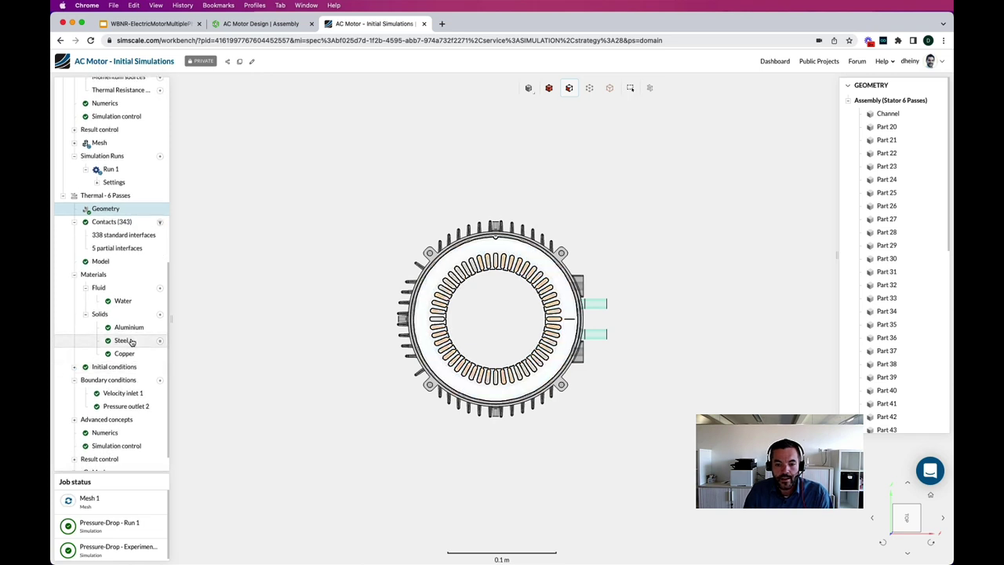
scroll(131, 342, down, 1)
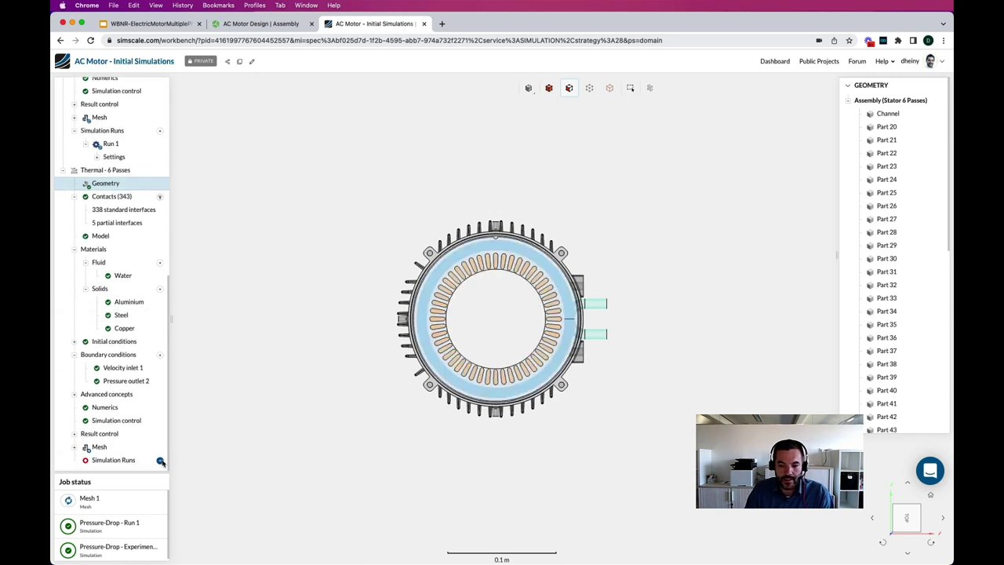
click(161, 462)
click(414, 158)
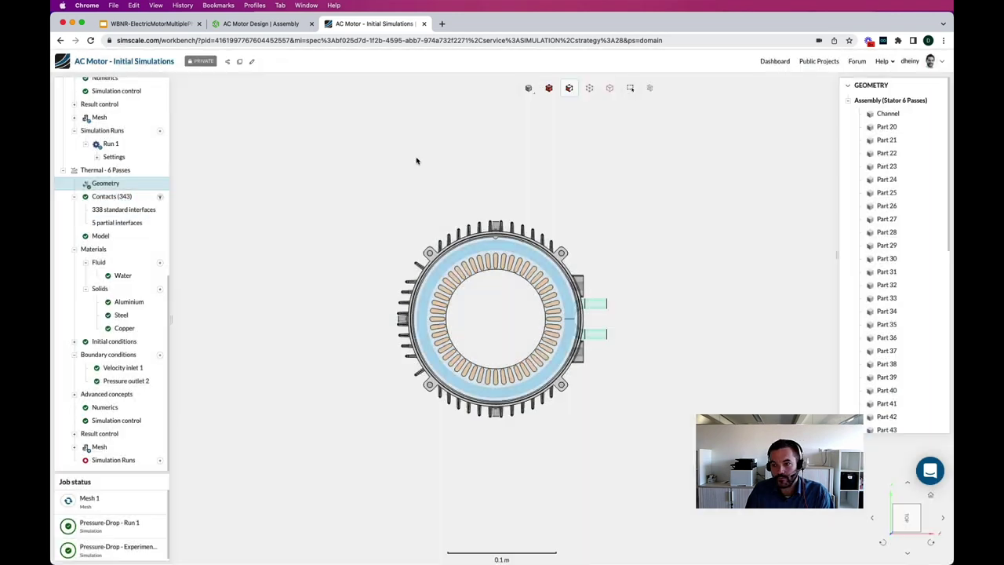
drag(458, 161, 335, 226)
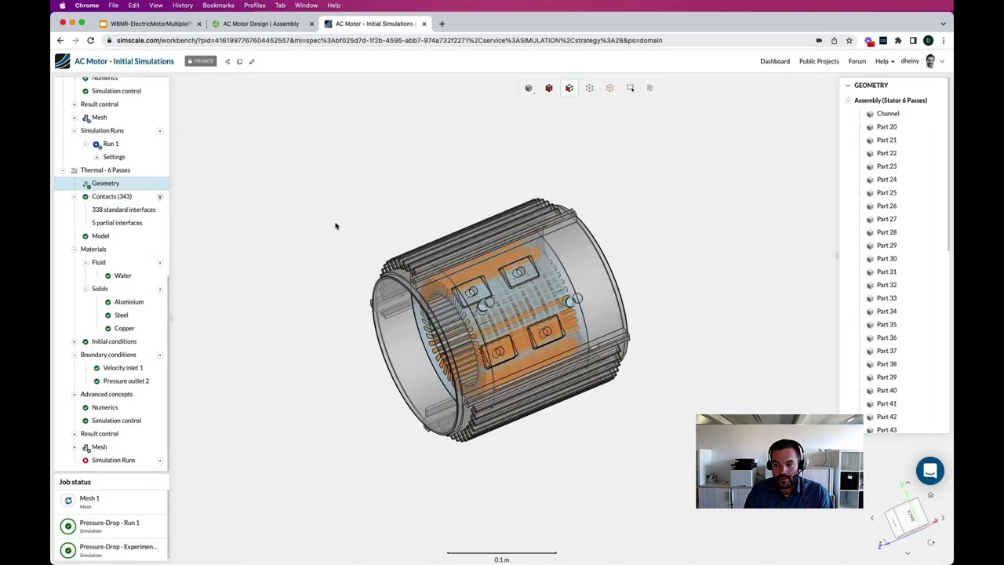
click(309, 174)
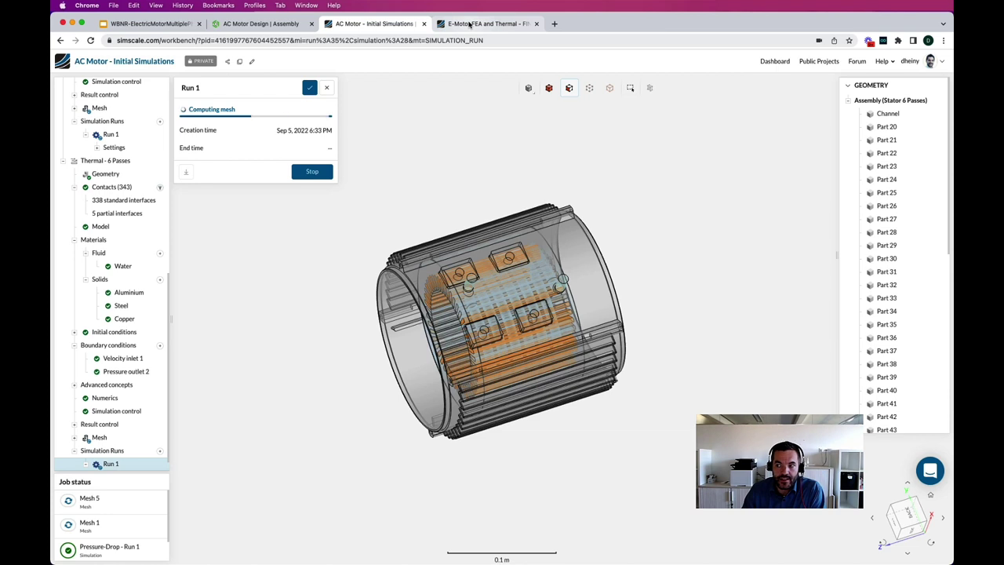
Switch to the E-Motor FEA and Thermal - FIN project and examine the temperature distribution on the motor for the 150 W 5 l/min run.
click(469, 25)
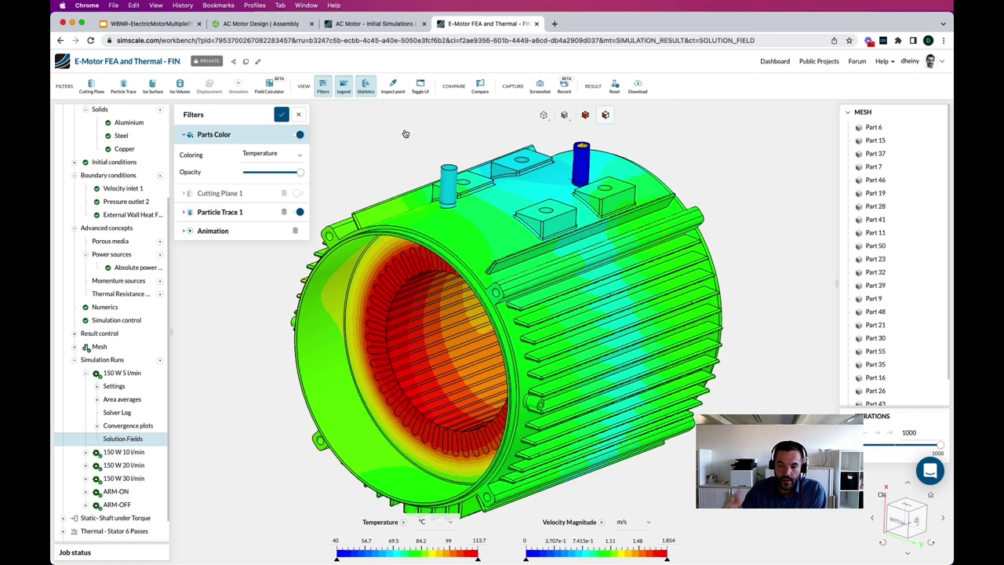
drag(406, 143, 476, 141)
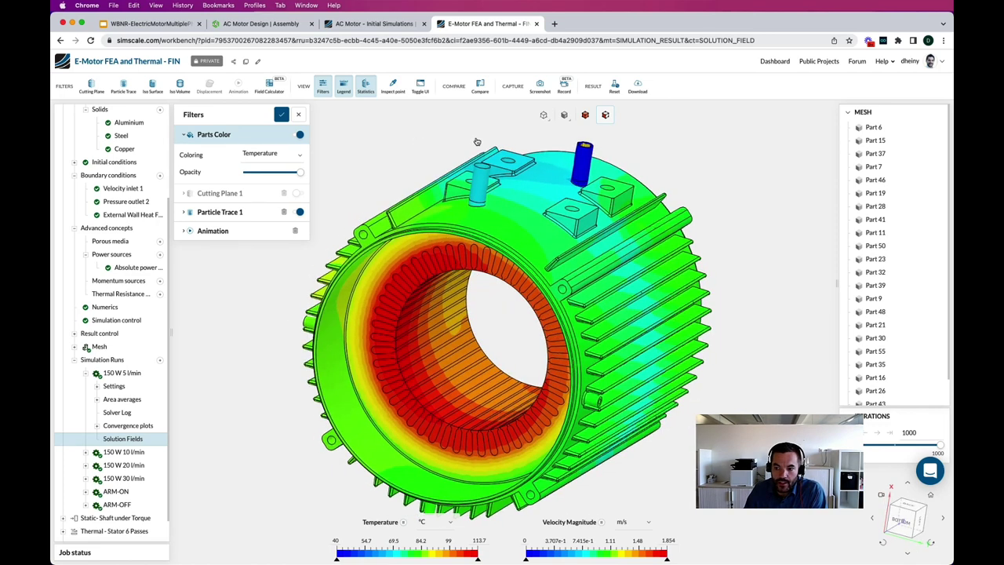
drag(407, 170, 374, 188)
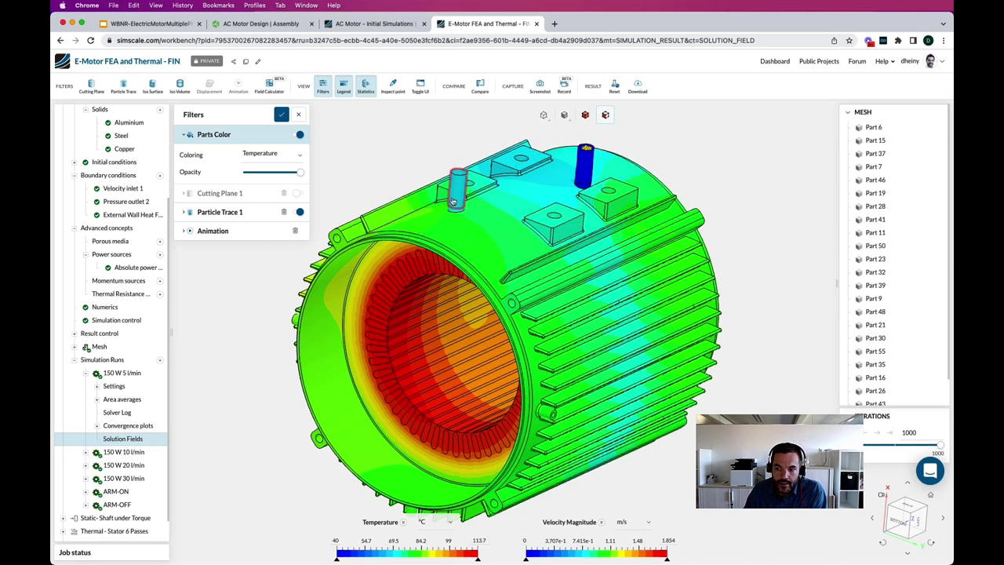
click(378, 180)
drag(378, 180, 295, 143)
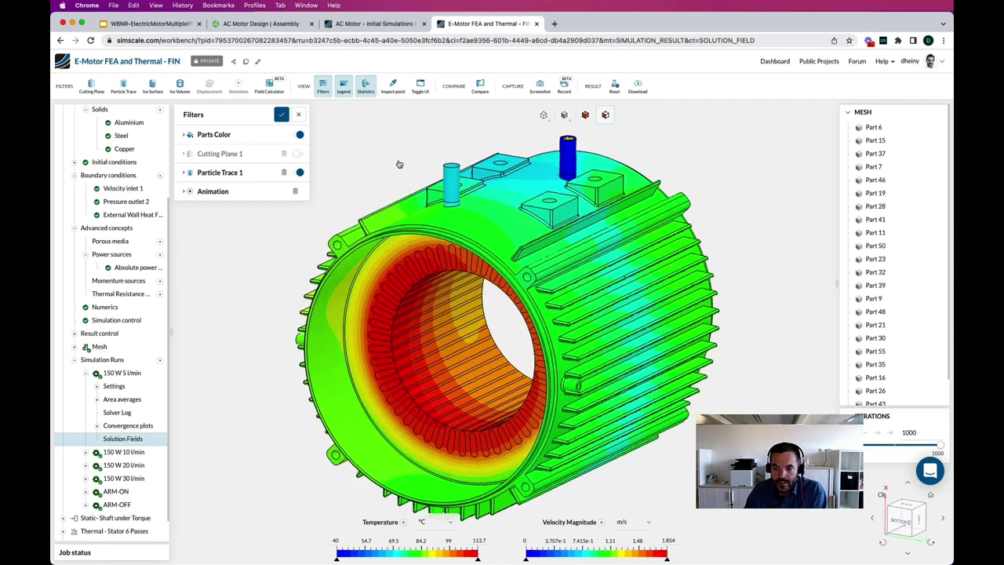
Change the parts coloring to Solid Color and lower the opacity until the housing is nearly transparent.
click(237, 140)
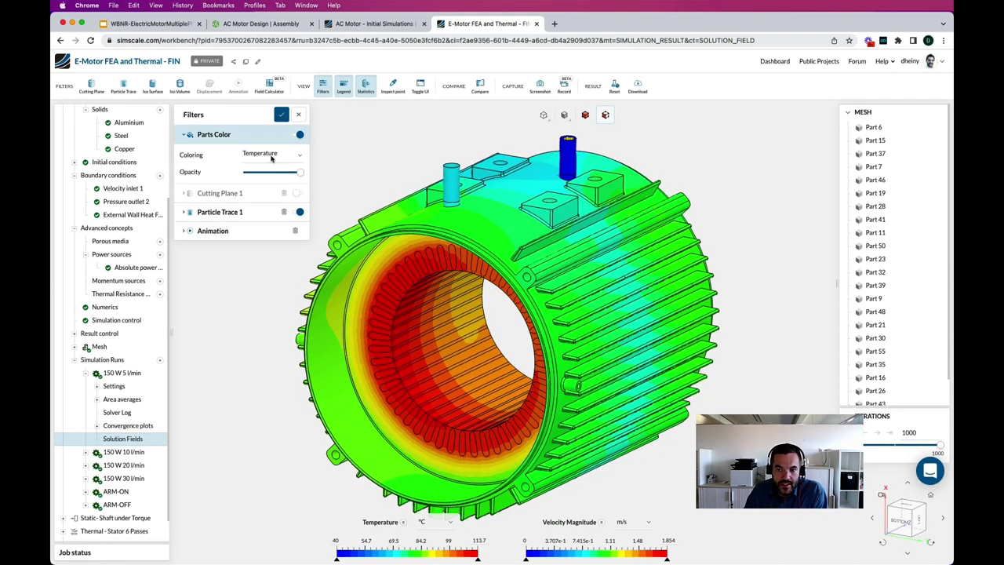
click(296, 155)
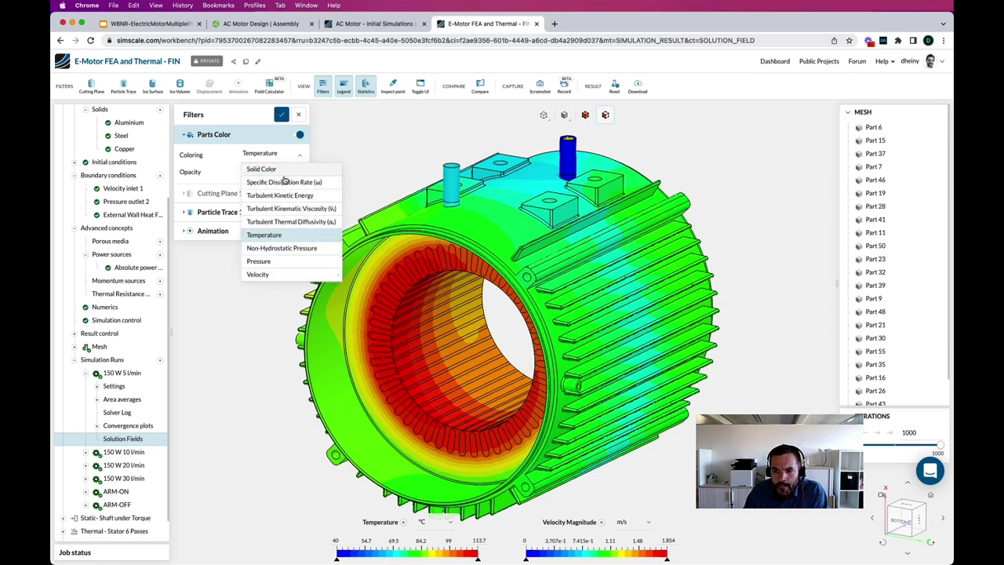
click(302, 166)
drag(301, 172, 251, 174)
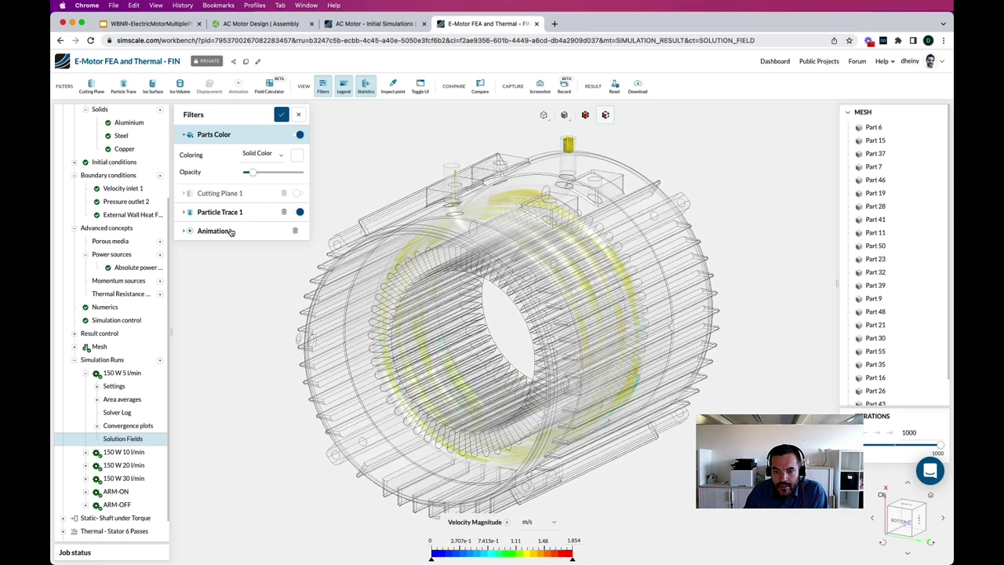
Play the particle trace animation and examine the coolant flow through the helical channel.
click(231, 231)
click(271, 212)
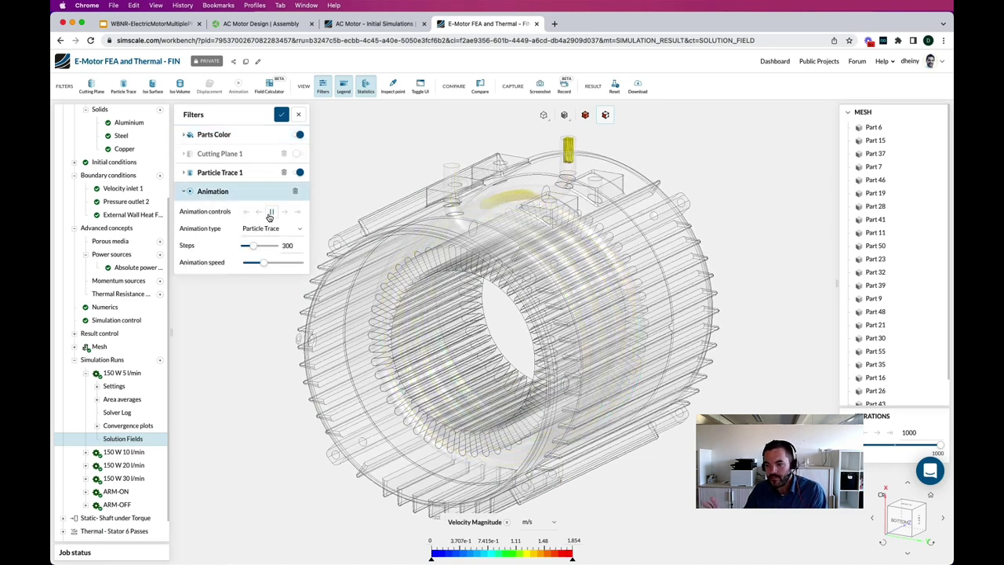
drag(749, 241, 702, 255)
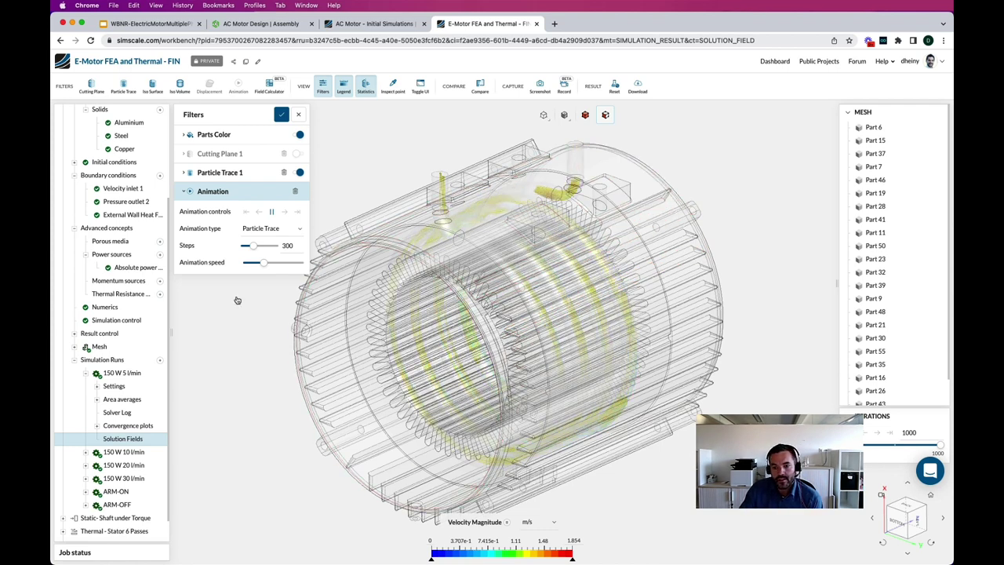
scroll(146, 290, up, 1)
scroll(147, 289, up, 5)
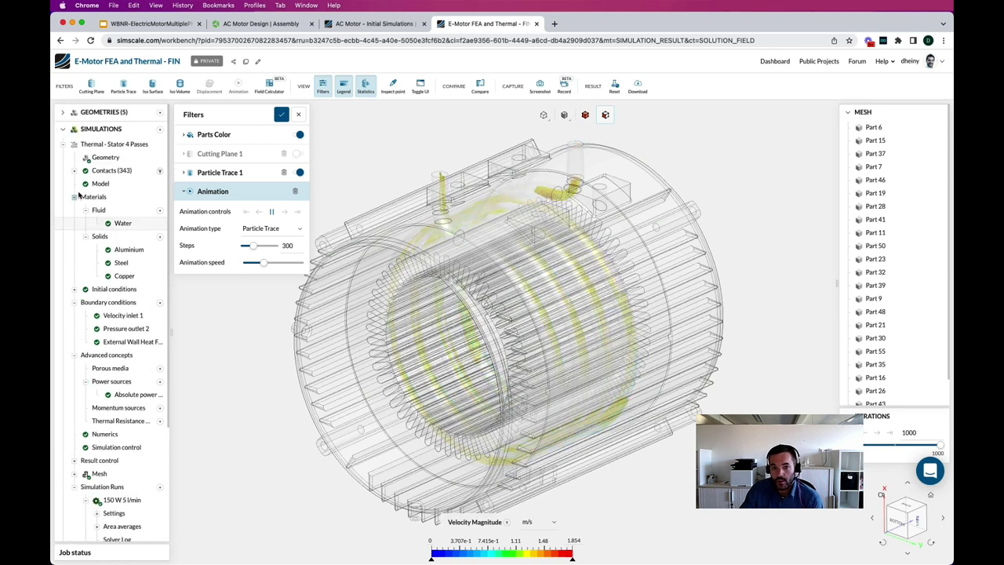
Open the post-processing results of the centrifugal on shaft 1000 rpm run in Frequency Analysis - Rotor.
click(63, 147)
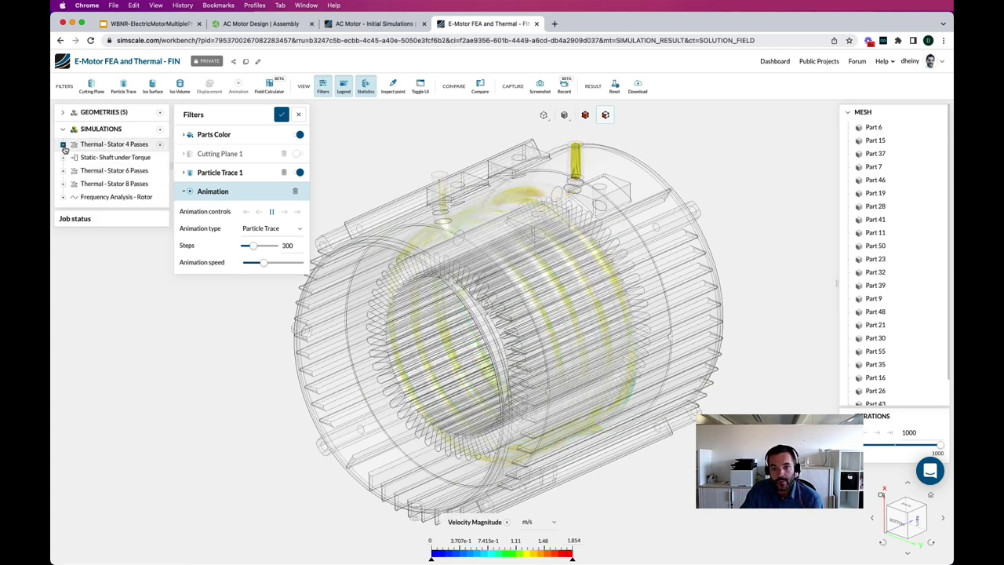
click(84, 198)
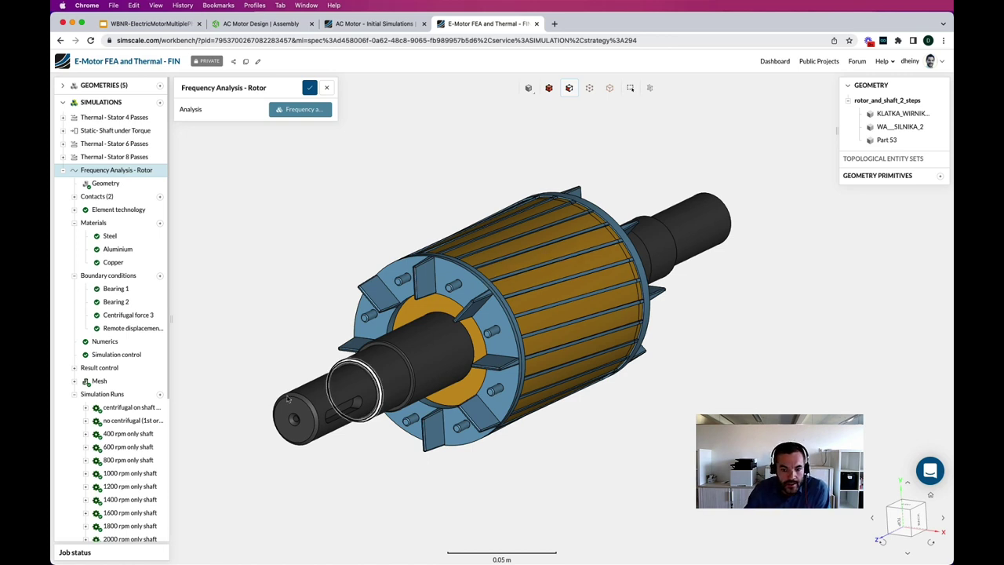
scroll(132, 423, down, 2)
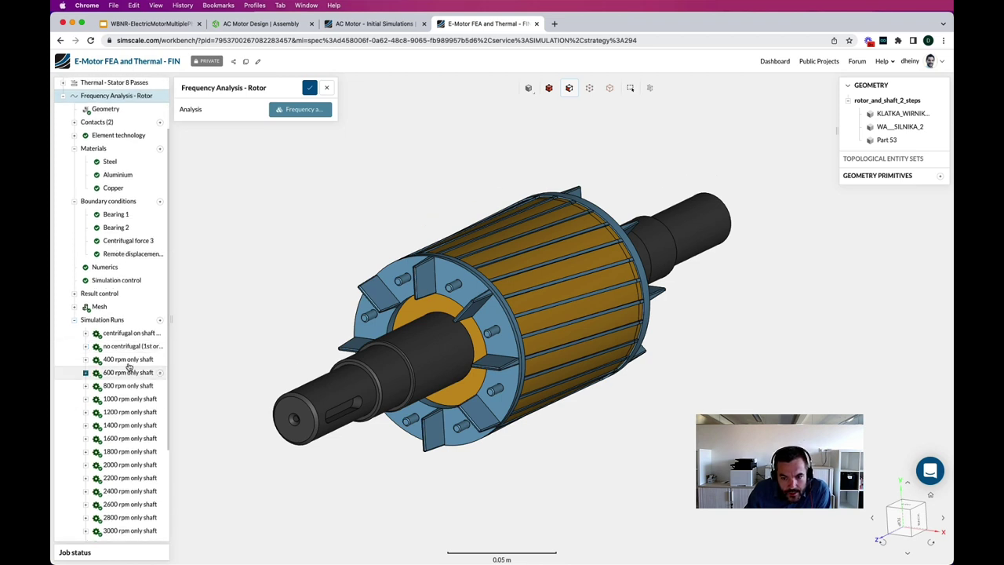
click(127, 334)
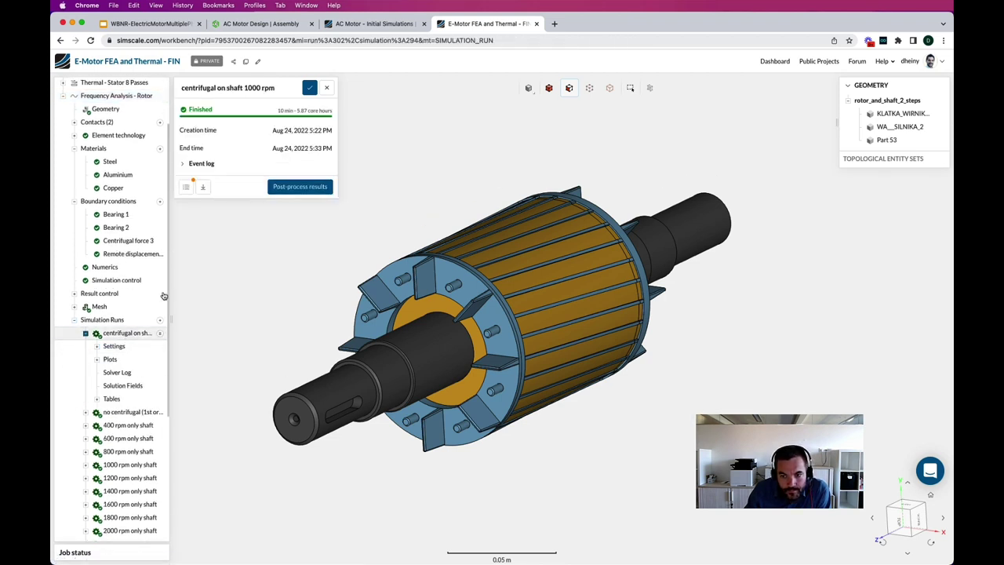
click(291, 190)
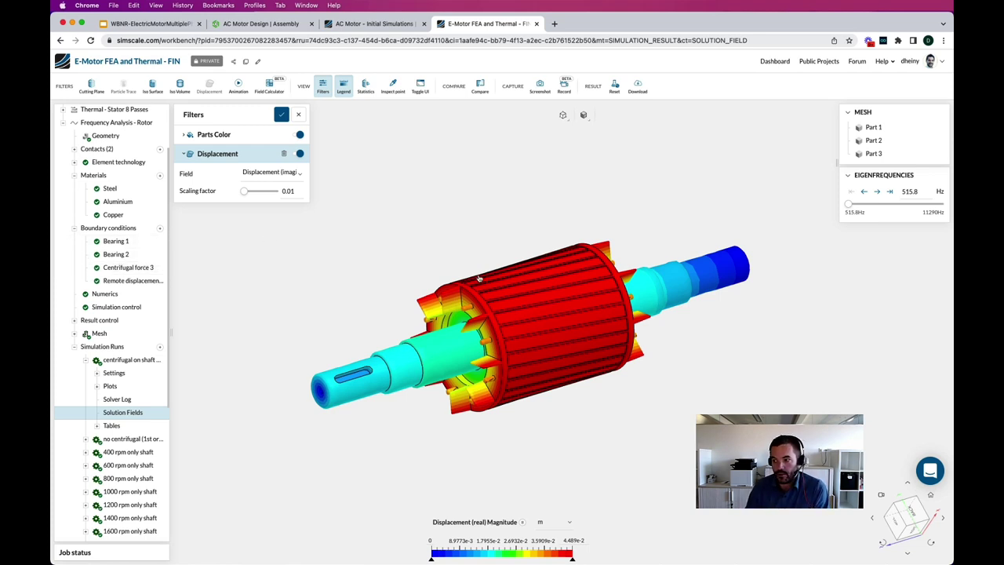
Step through the rotor's eigenfrequencies up to 4288 Hz and examine the displacement shape of each vibration mode.
drag(834, 305, 764, 293)
click(877, 193)
drag(787, 329, 845, 300)
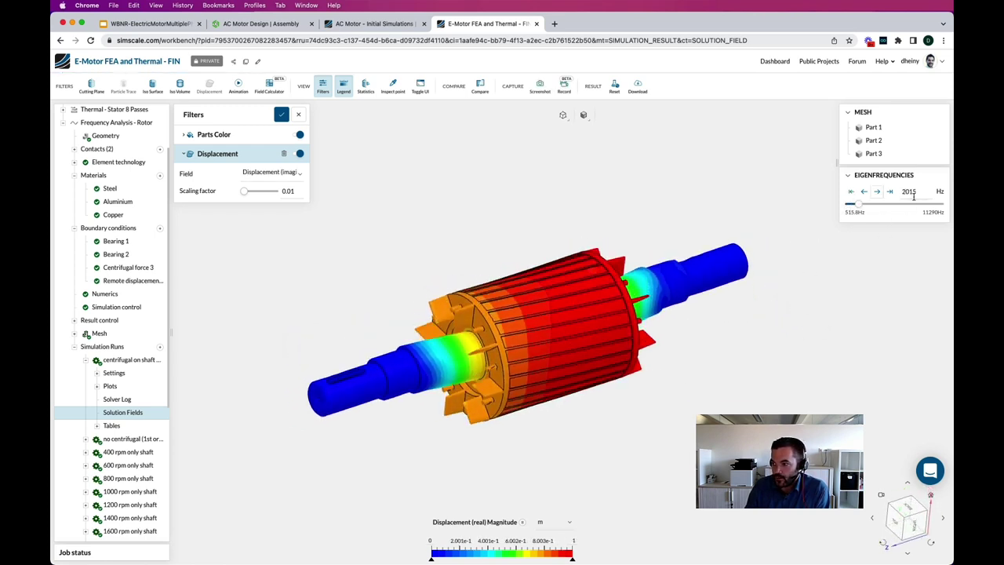
click(880, 192)
drag(693, 231, 696, 257)
click(875, 194)
mouse_move(746, 361)
mouse_down()
mouse_move(740, 398)
mouse_move(742, 342)
mouse_up()
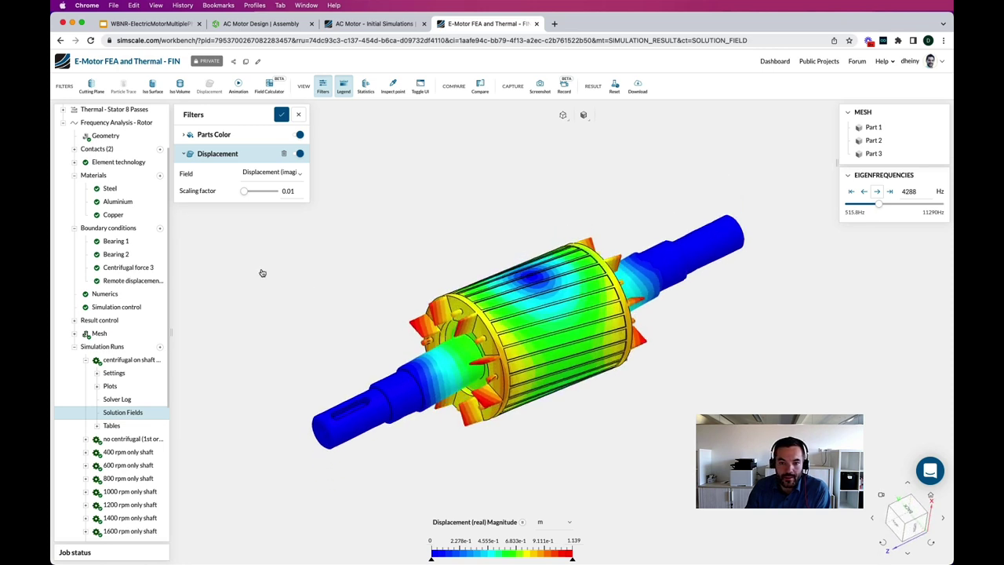
Open the solution fields of the Torque Stress - 1 run in Static- Shaft under Torque and examine the von Mises stress on the shaft.
click(65, 124)
click(65, 158)
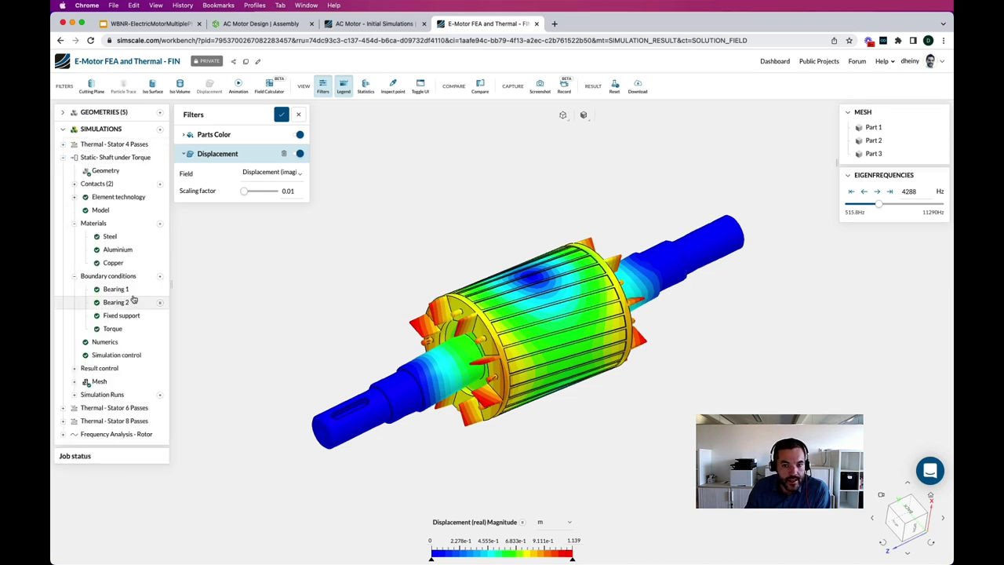
click(114, 396)
click(128, 407)
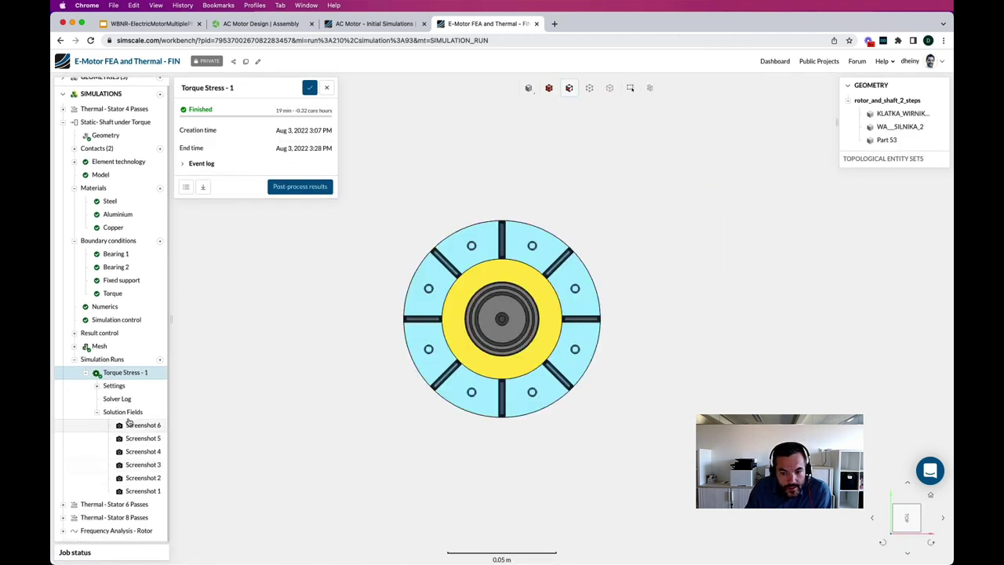
click(128, 413)
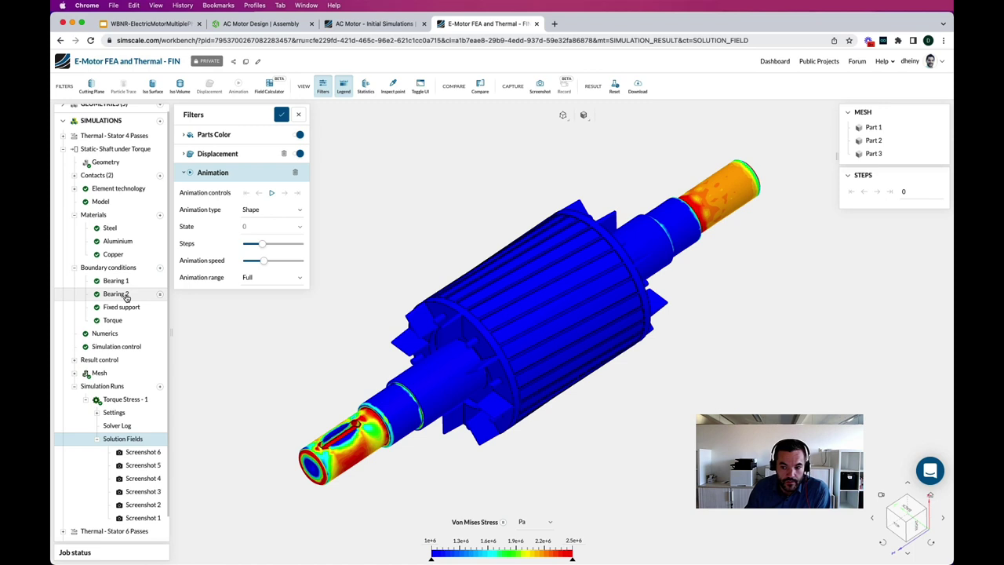
drag(345, 358, 396, 350)
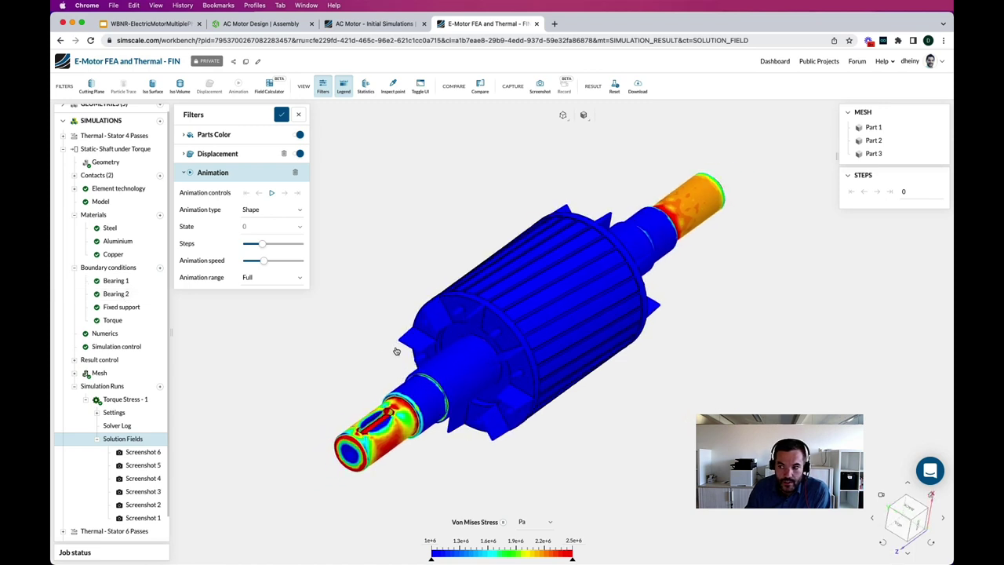
drag(471, 235, 438, 244)
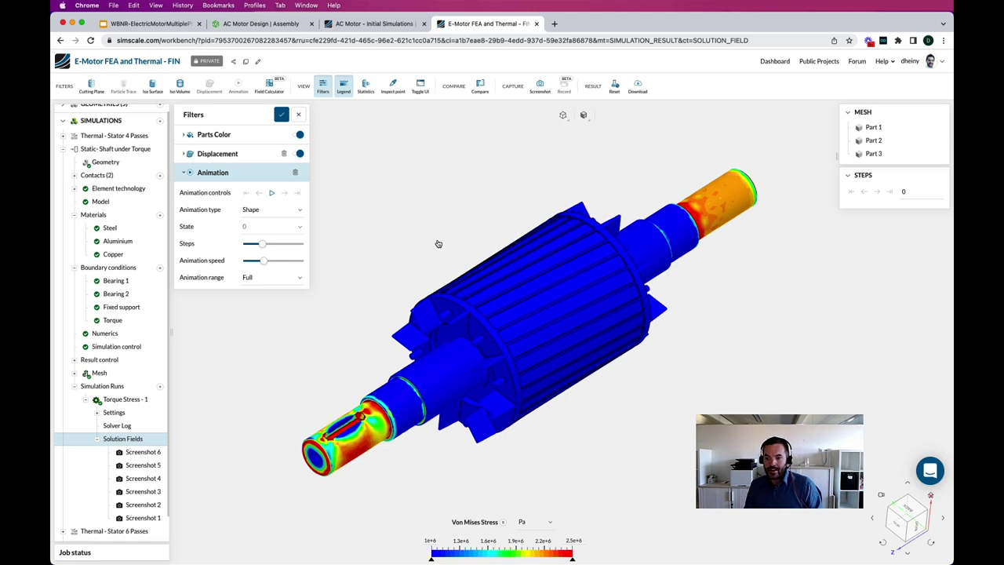
Switch to the Google Slides deck and start the slideshow from the electric motor design exploration slide.
click(155, 24)
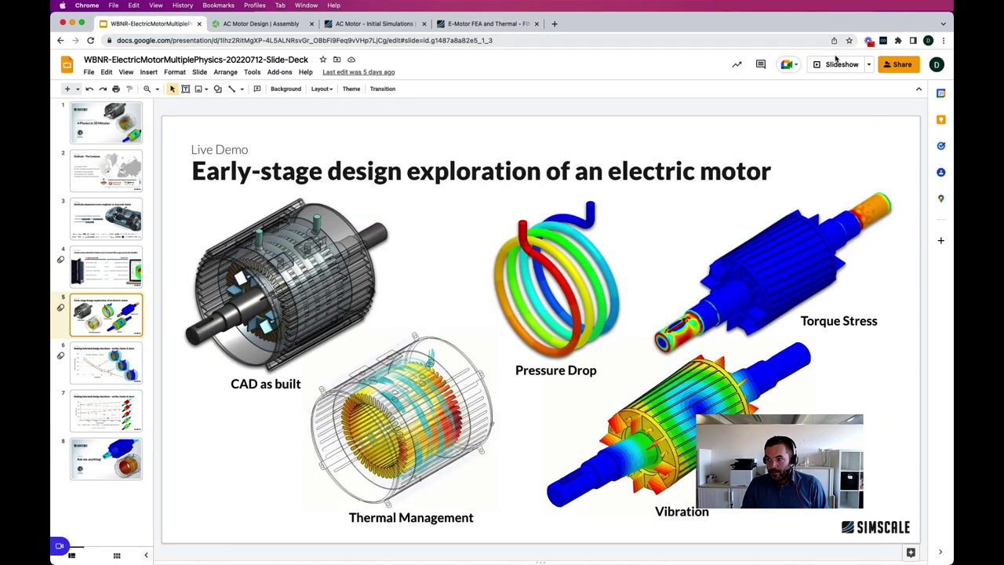
click(839, 64)
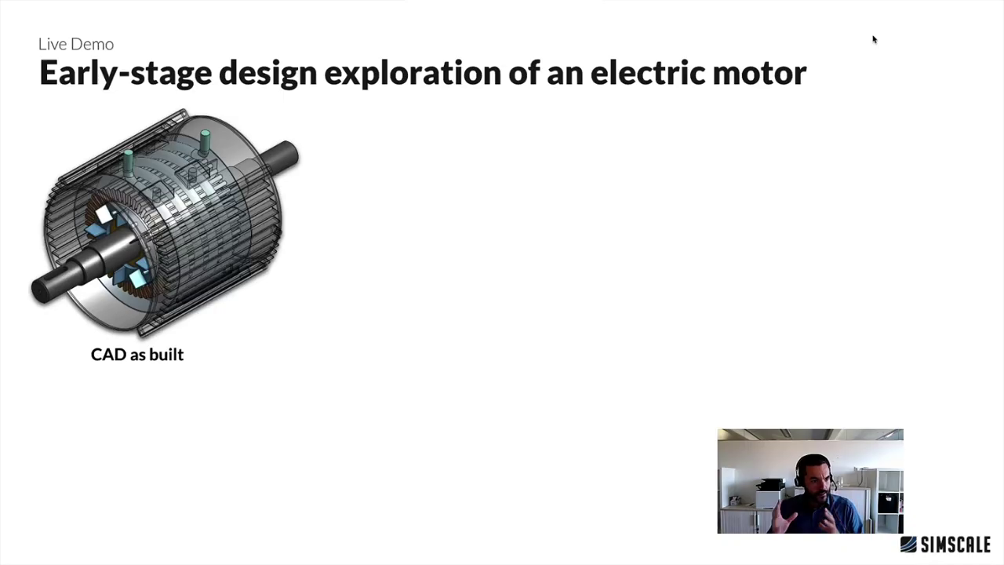